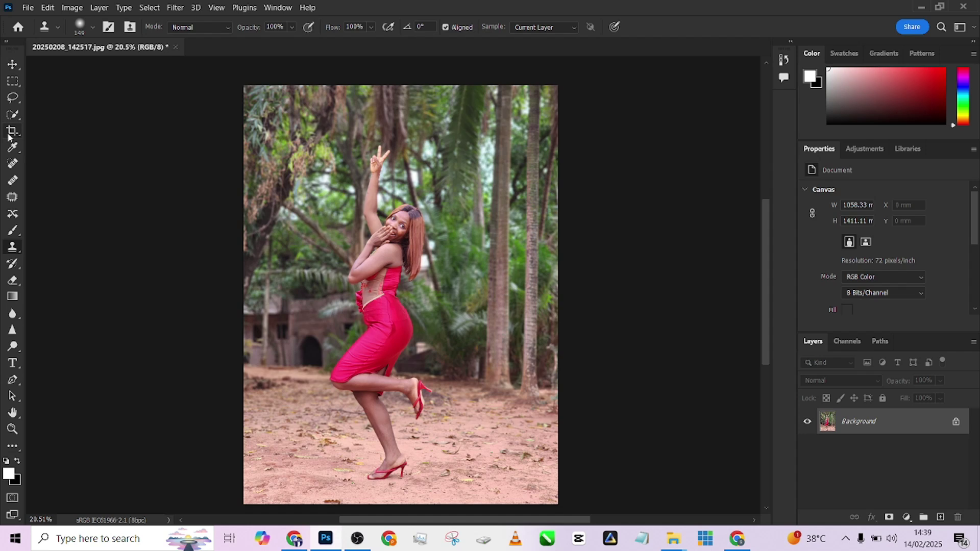
Crop the photo at the 4:5 (8:10) ratio, trimming its edges slightly around the woman
left_click(13, 131)
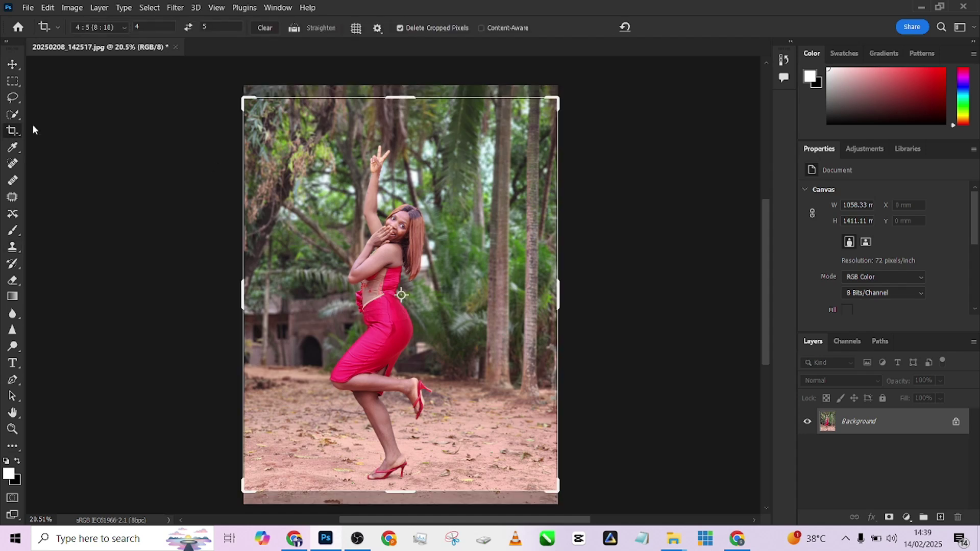
left_click(291, 250)
left_click_drag(307, 288, 310, 275)
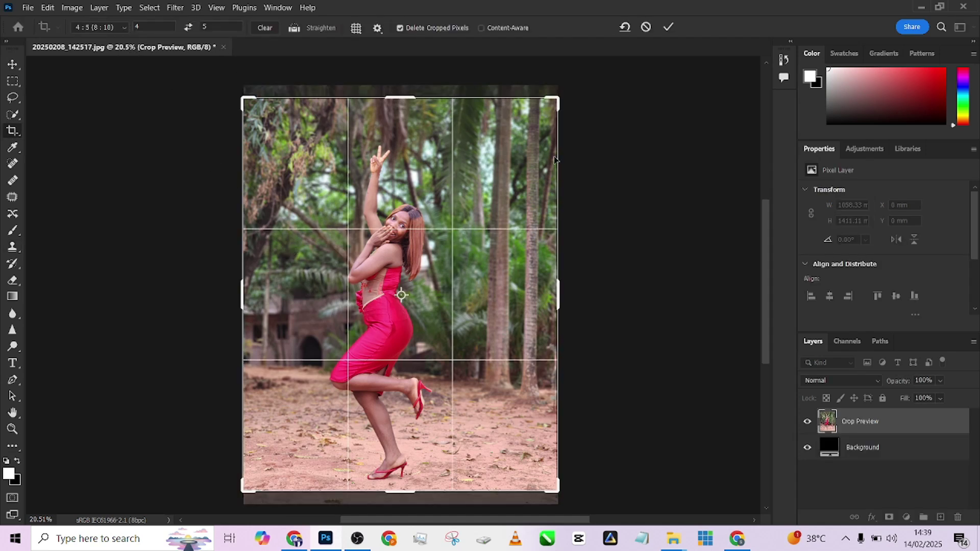
left_click_drag(530, 252, 531, 251)
left_click_drag(558, 100, 553, 105)
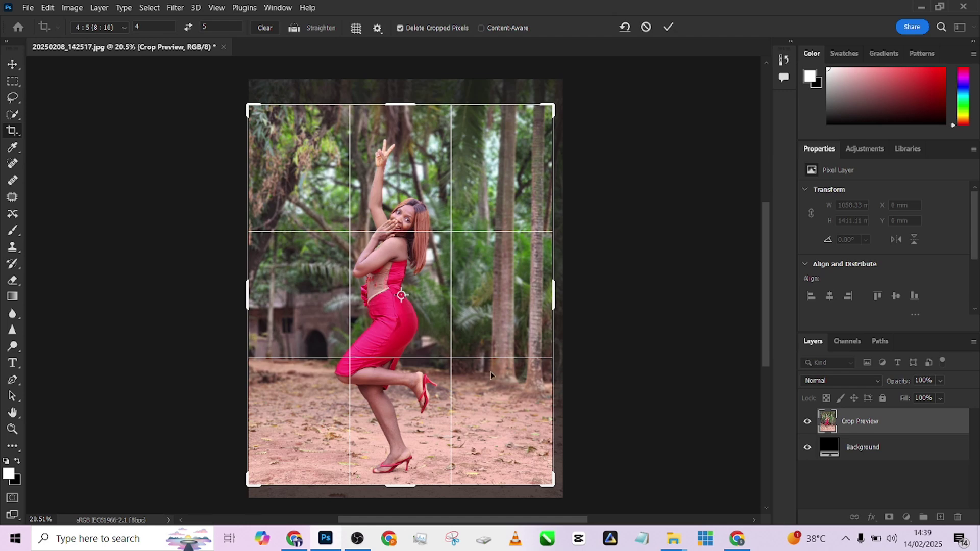
key("Return")
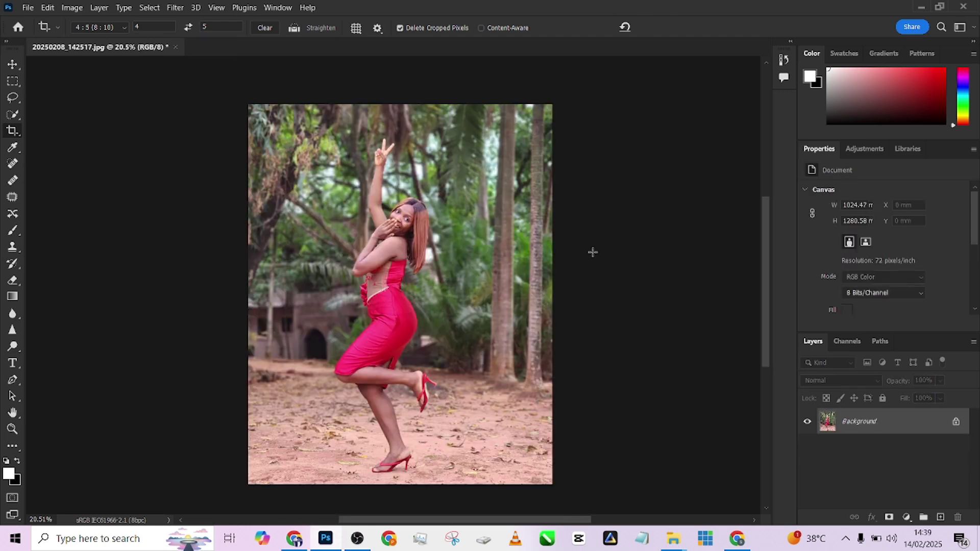
Patch the marked skin area on the woman's shoulder with the Patch tool, sampling from the clean skin nearby
scroll(432, 221, "up", 10)
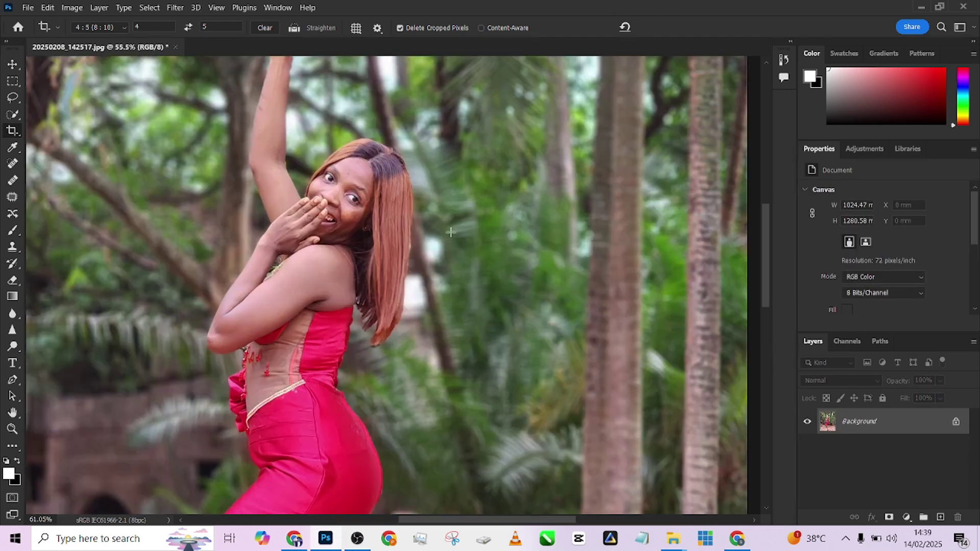
left_click_drag(431, 323, 457, 444)
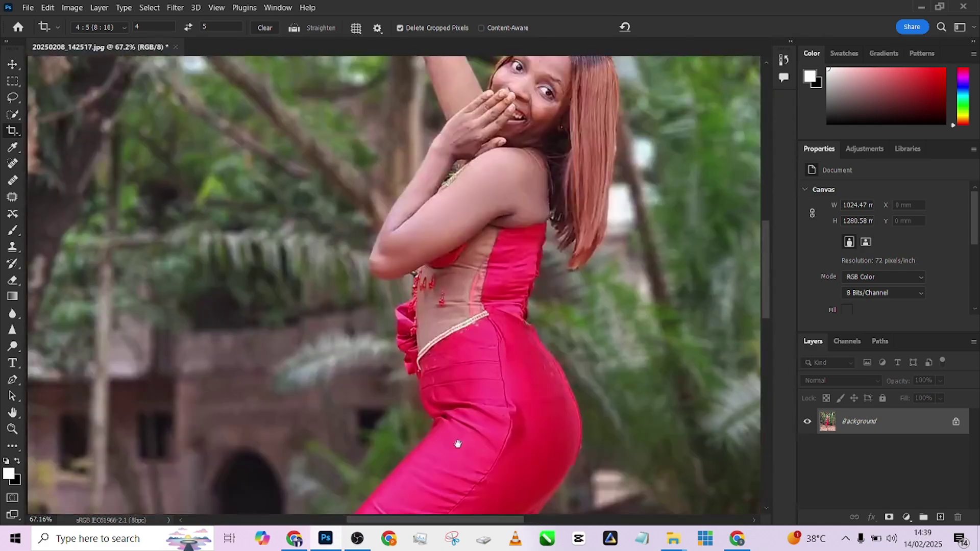
scroll(485, 279, "up", 6)
left_click_drag(499, 379, 473, 225)
scroll(473, 225, "down", 15)
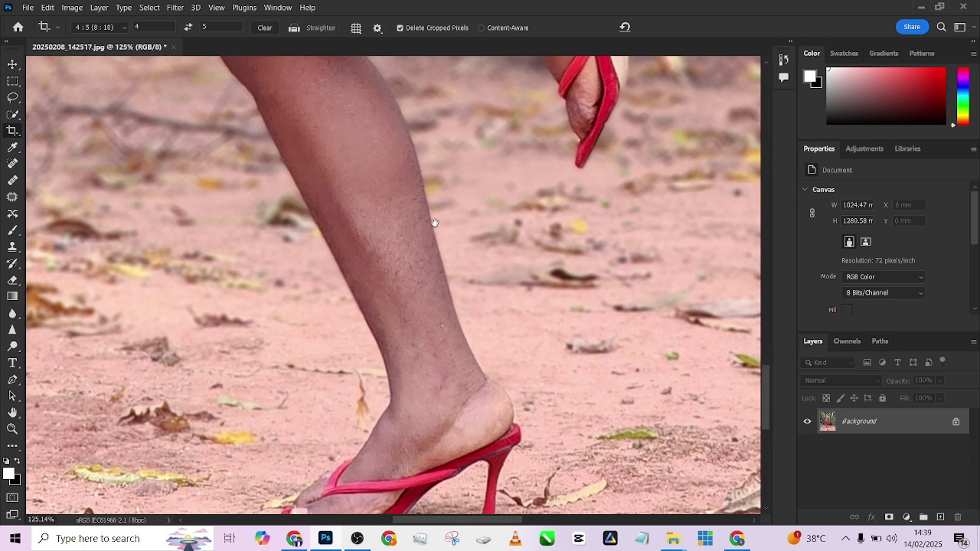
scroll(435, 218, "up", 12)
scroll(442, 347, "up", 6)
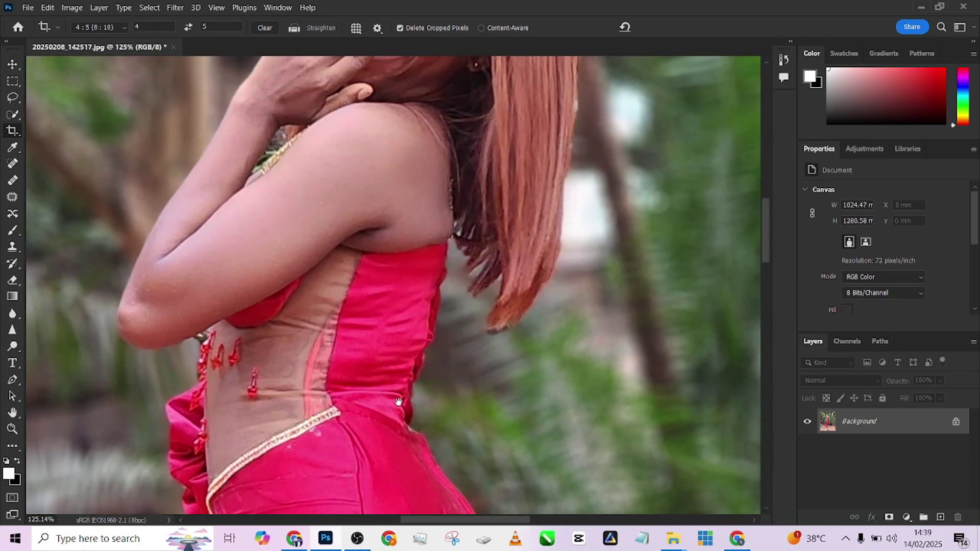
left_click(11, 200)
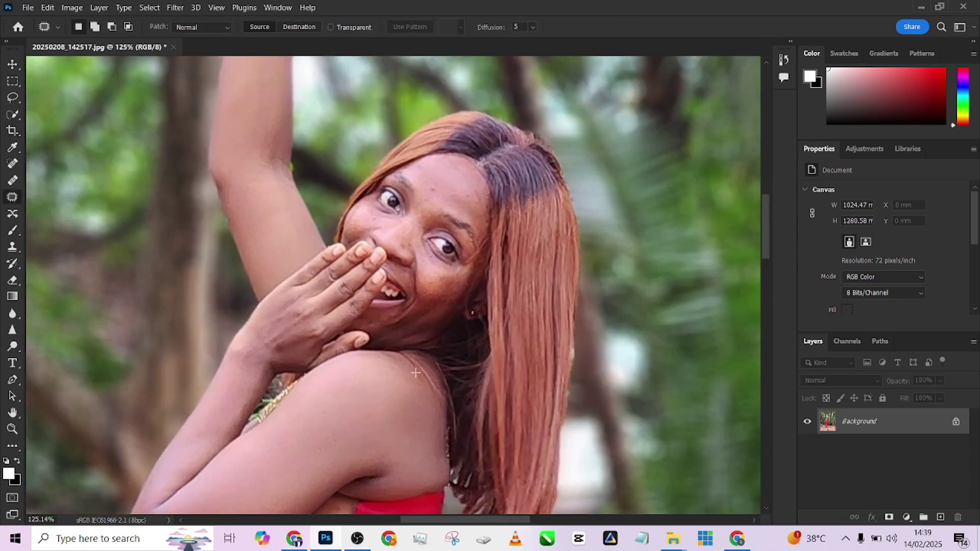
mouse_move(431, 374)
left_mouse_down()
mouse_move(441, 403)
mouse_move(401, 356)
mouse_move(430, 372)
mouse_move(410, 400)
left_mouse_up()
left_click(428, 413)
scroll(437, 210, "down", 3)
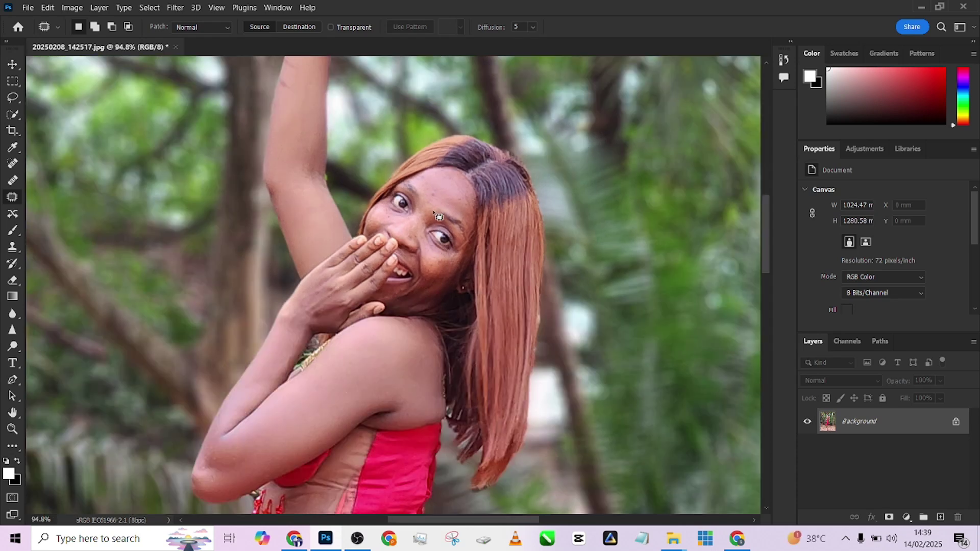
Open the BEAUTY RETOUCH v3 extension and place its panel beside the toolbar
left_click(271, 9)
mouse_move(301, 61)
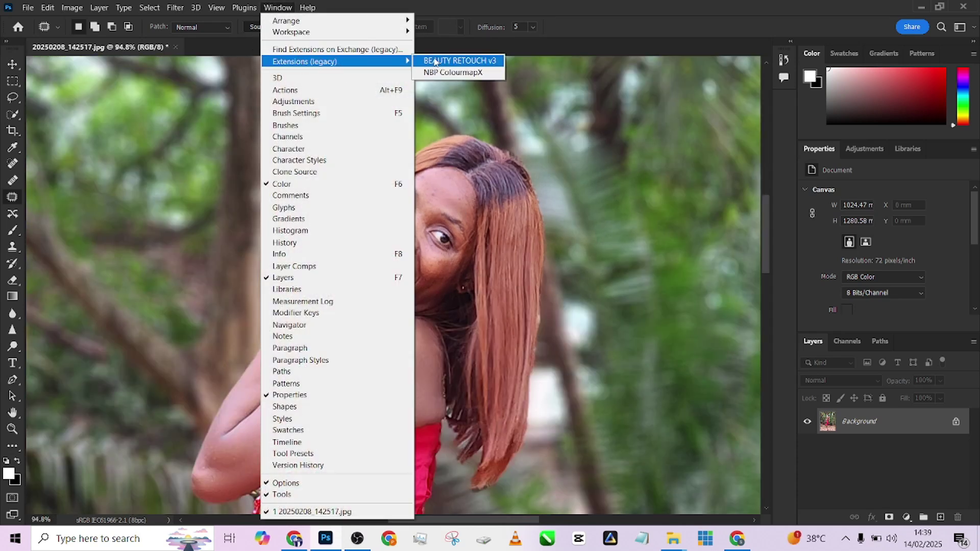
left_click(434, 61)
mouse_move(721, 51)
left_mouse_down()
mouse_move(117, 78)
mouse_move(109, 57)
left_mouse_up()
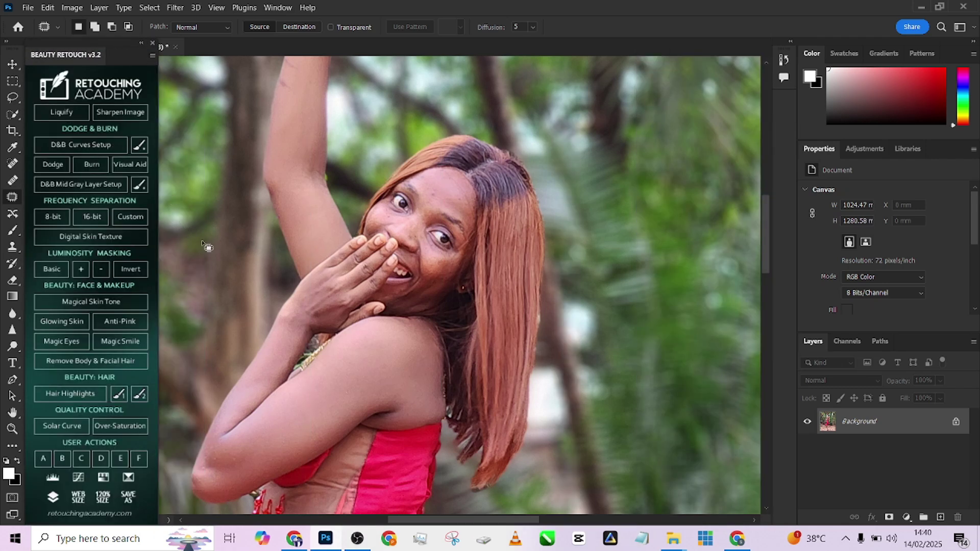
Run the 8-bit frequency separation with a Gaussian Blur radius of 2 pixels
left_click(54, 217)
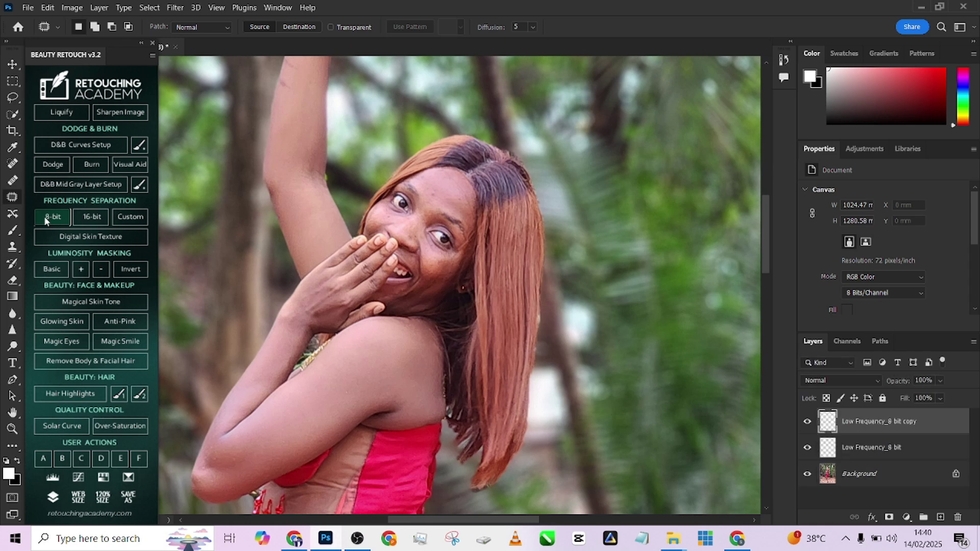
type("3")
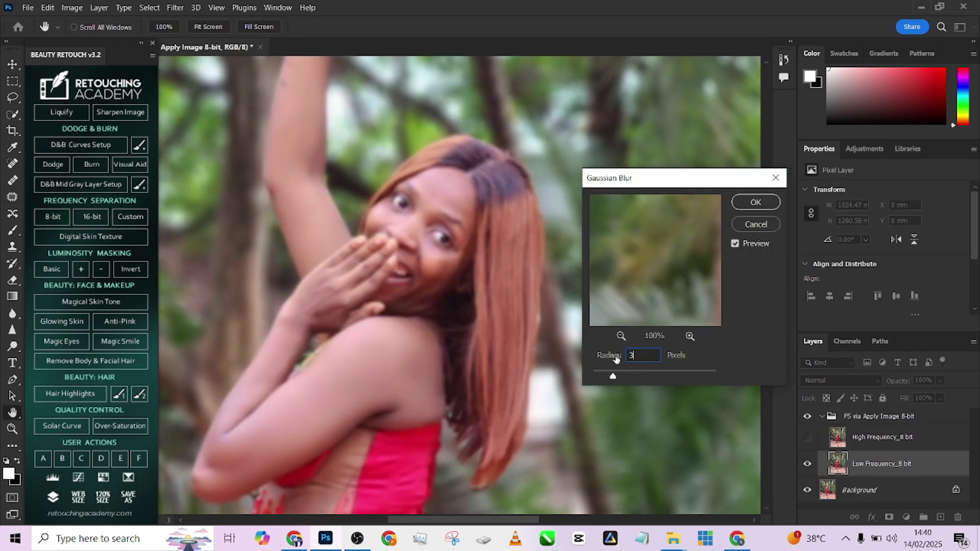
left_click(748, 204)
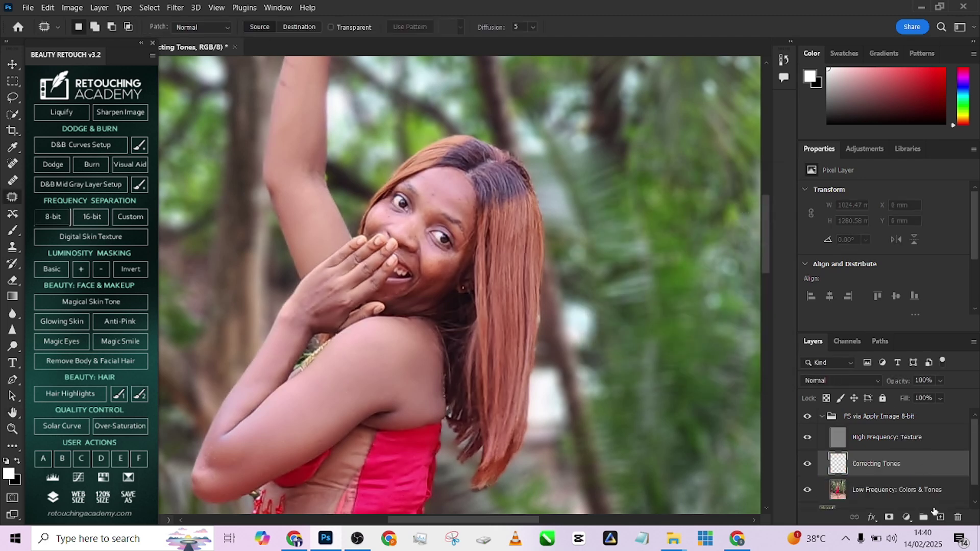
Prepare the Mixer Brush on the Low Frequency: Colors & Tones layer at 50 px, with Sample All Layers off
left_click(830, 494)
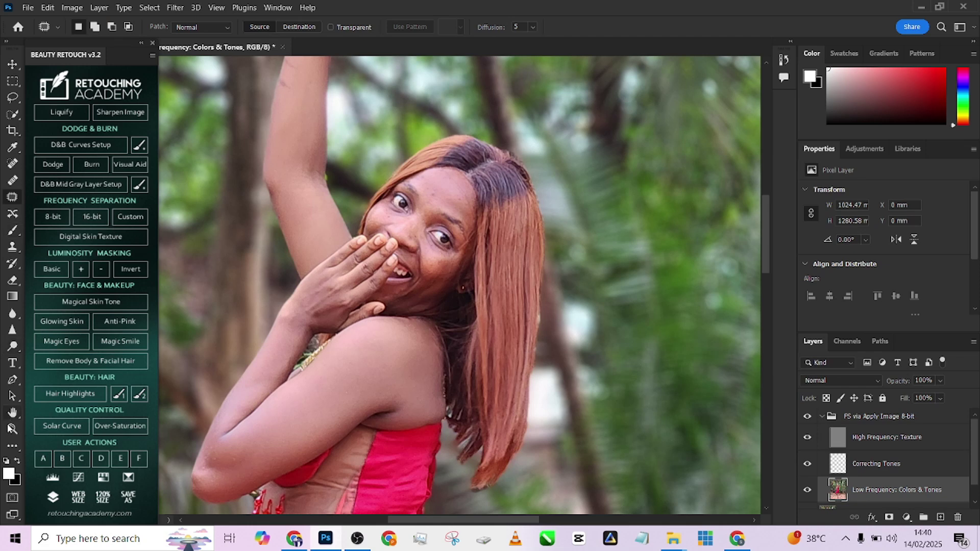
left_click(11, 448)
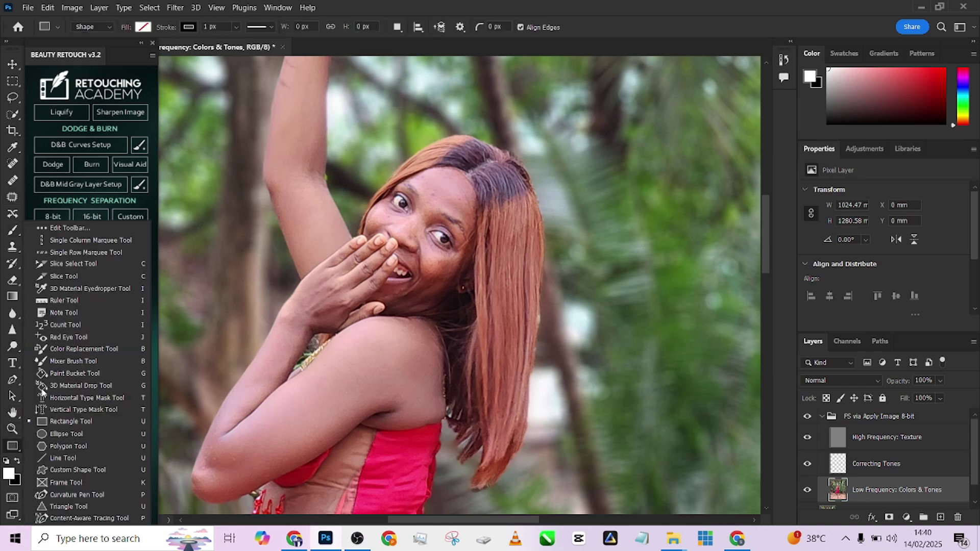
left_click(11, 448)
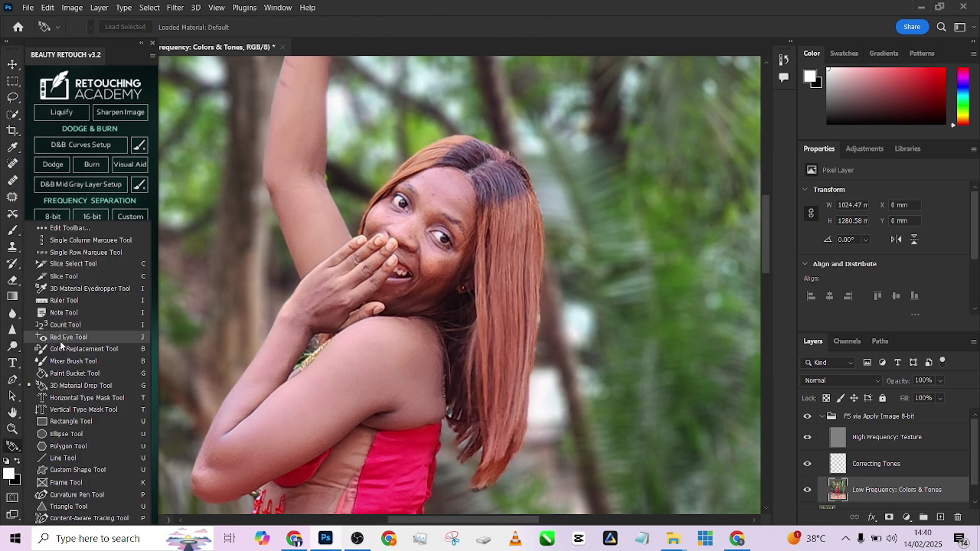
left_click(73, 361)
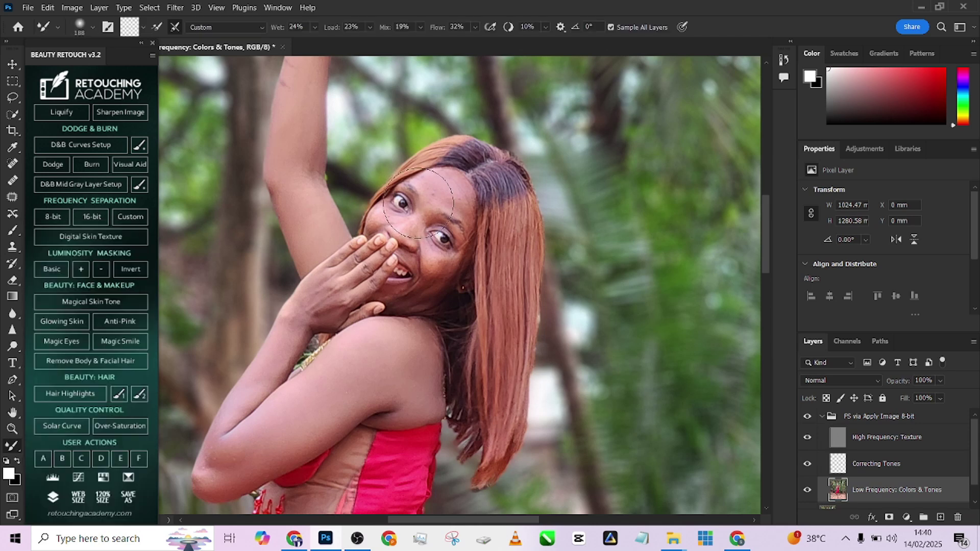
key("bracketleft")
key("bracketleft")
key("bracketleft")
key("bracketleft")
key("bracketleft")
key("bracketleft")
key("bracketleft")
key("bracketleft")
key("bracketleft")
Blend the uneven skin tones on the forehead using the Mixer Brush at about 35 px
scroll(424, 306, "up", 2)
left_click_drag(433, 259, 443, 345)
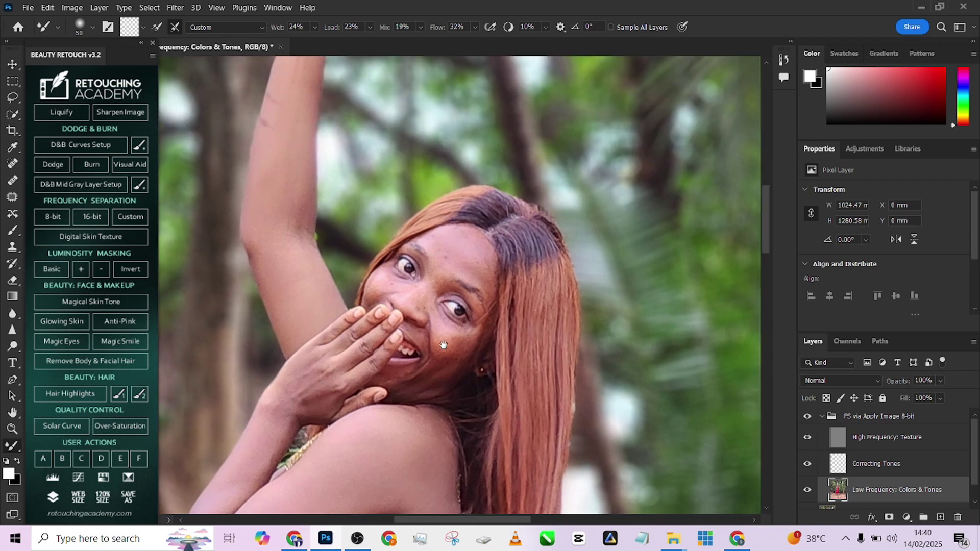
key("bracketleft")
key("bracketleft")
key("bracketleft")
key("bracketright")
key("bracketright")
mouse_move(466, 258)
left_mouse_down()
mouse_move(470, 244)
mouse_move(449, 250)
mouse_move(479, 273)
mouse_move(482, 253)
mouse_move(455, 269)
mouse_move(479, 264)
left_mouse_up()
mouse_move(485, 275)
left_mouse_down()
mouse_move(457, 263)
mouse_move(462, 276)
mouse_move(486, 255)
left_mouse_up()
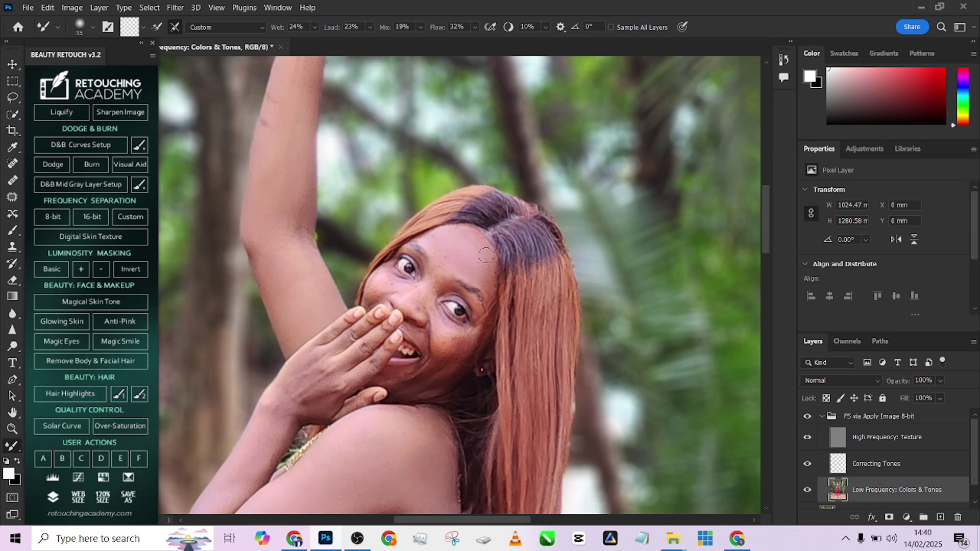
Smooth the skin tones on the cheek and under the eyes with a smaller Mixer Brush of about 28 px
key("bracketleft")
key("bracketleft")
key("bracketleft")
key("bracketleft")
scroll(467, 278, "down", 2)
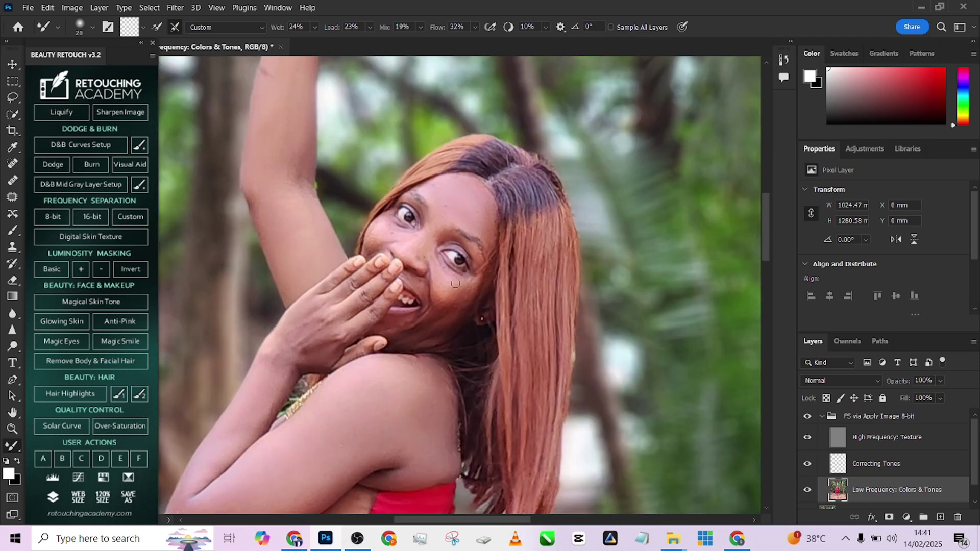
key("bracketright")
Blend the skin tones along the raised arm and the folded arm with the Mixer Brush, adjusting its size to each area
scroll(359, 287, "down", 4)
scroll(339, 276, "up", 2)
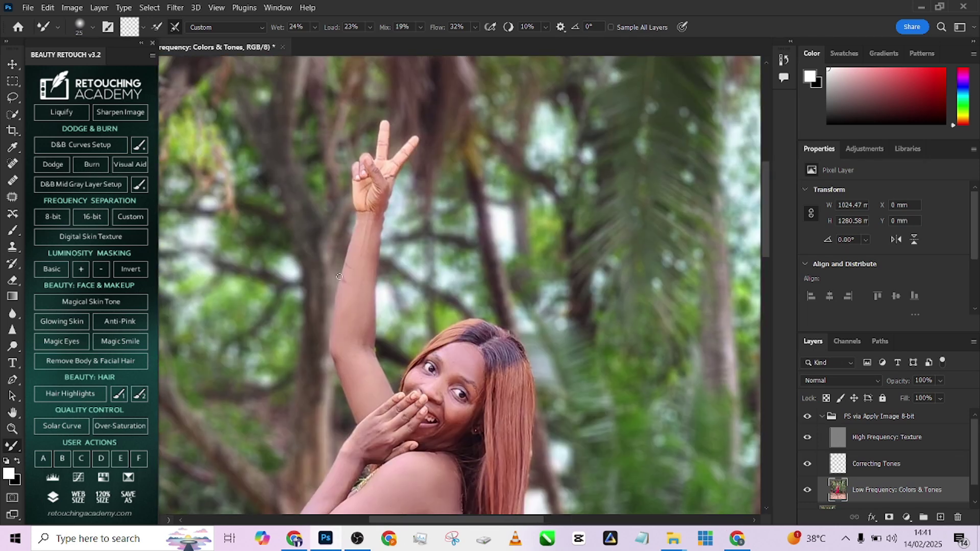
key("]")
key("]")
key("bracketleft")
key("bracketleft")
scroll(368, 240, "down", 4)
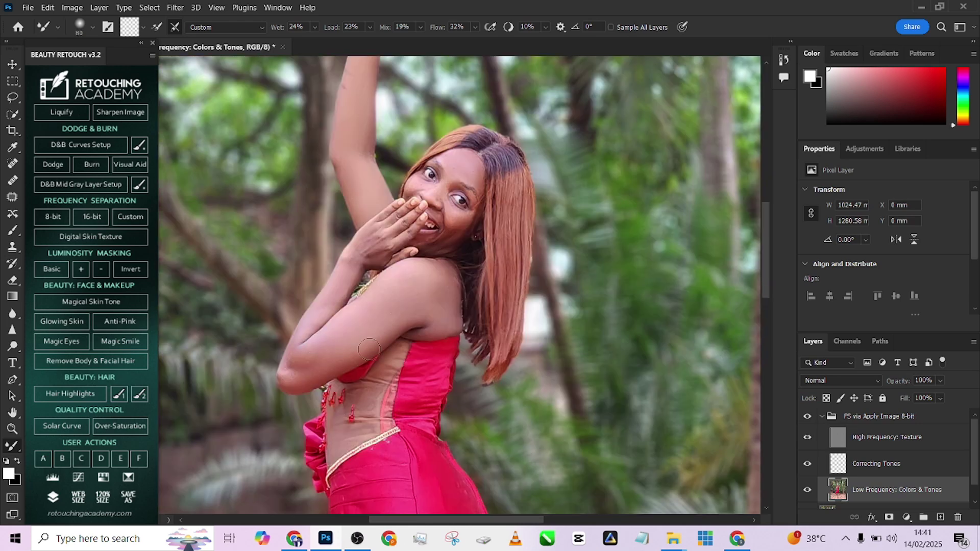
Smooth the blotchy skin on the standing leg with the Mixer Brush enlarged to about 100 px
scroll(383, 247, "down", 12)
key("bracketright")
key("bracketright")
key("bracketright")
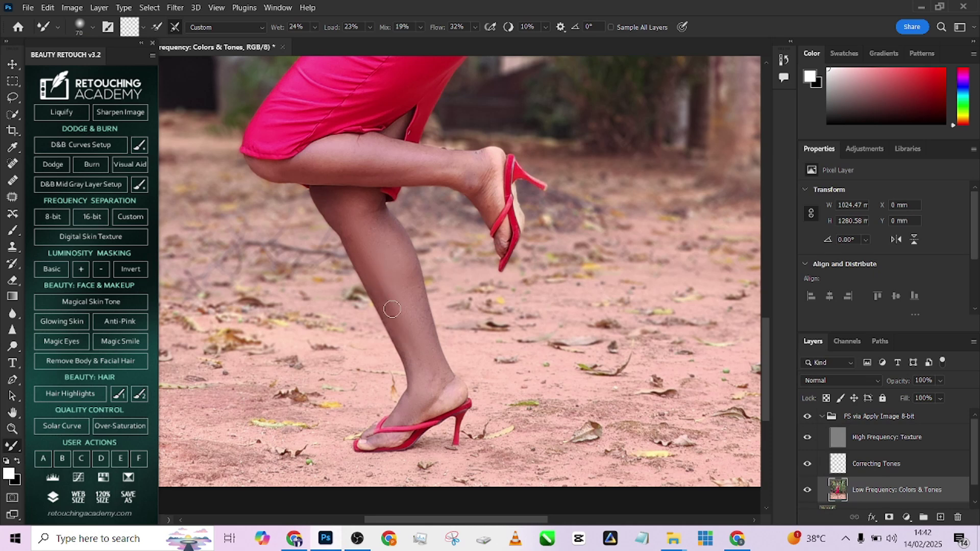
key("bracketright")
key("bracketright")
key("bracketright")
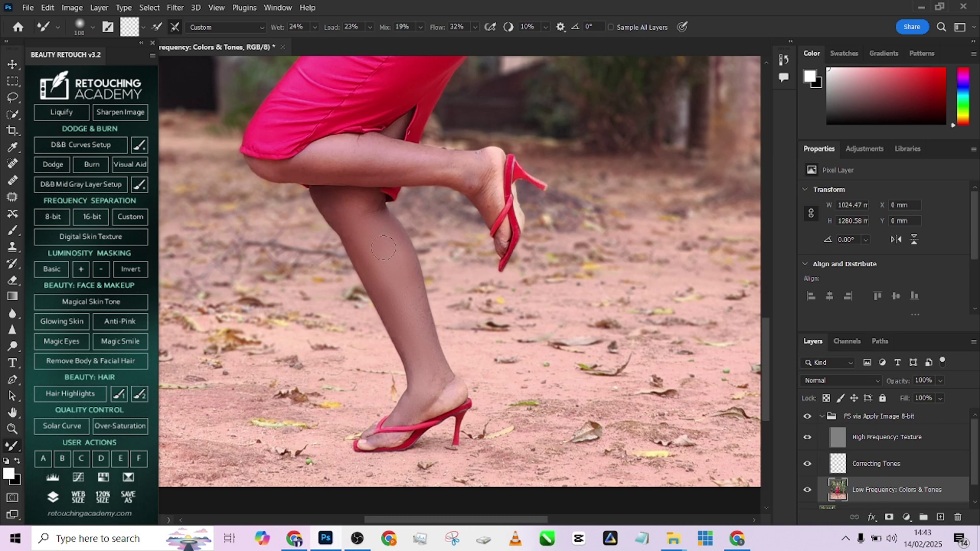
mouse_move(381, 269)
left_mouse_down()
mouse_move(339, 205)
mouse_move(363, 210)
mouse_move(376, 199)
left_mouse_up()
left_click_drag(387, 264, 391, 307)
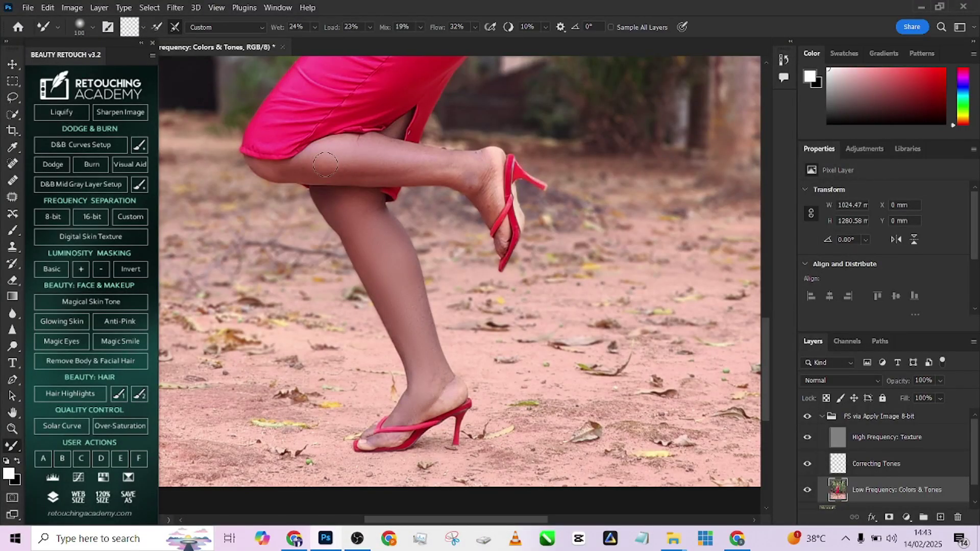
Even out the skin tones on the raised leg from knee to ankle, varying the Mixer Brush size to fit
key("bracketleft")
key("bracketleft")
key("bracketleft")
key("bracketleft")
scroll(490, 258, "up", 2)
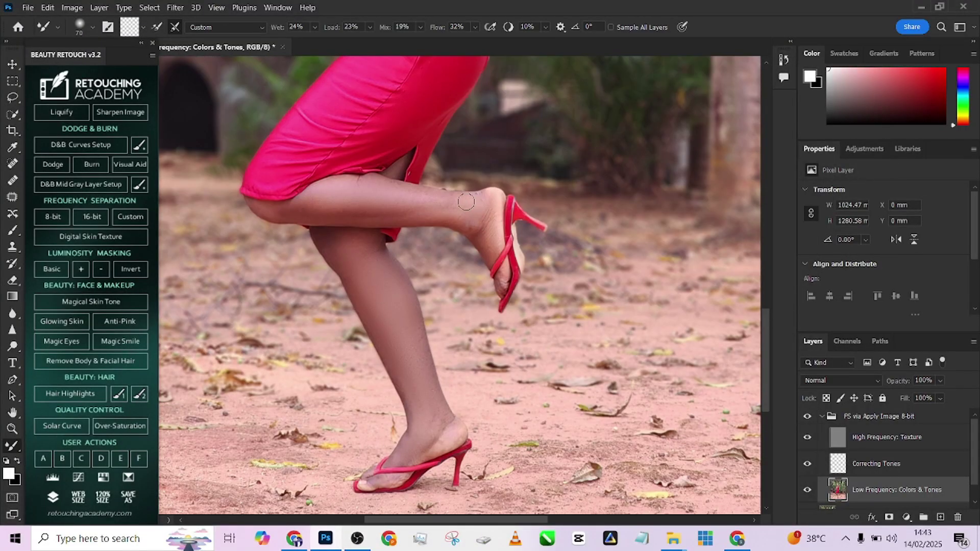
key("bracketright")
scroll(434, 259, "up", 2)
key("bracketleft")
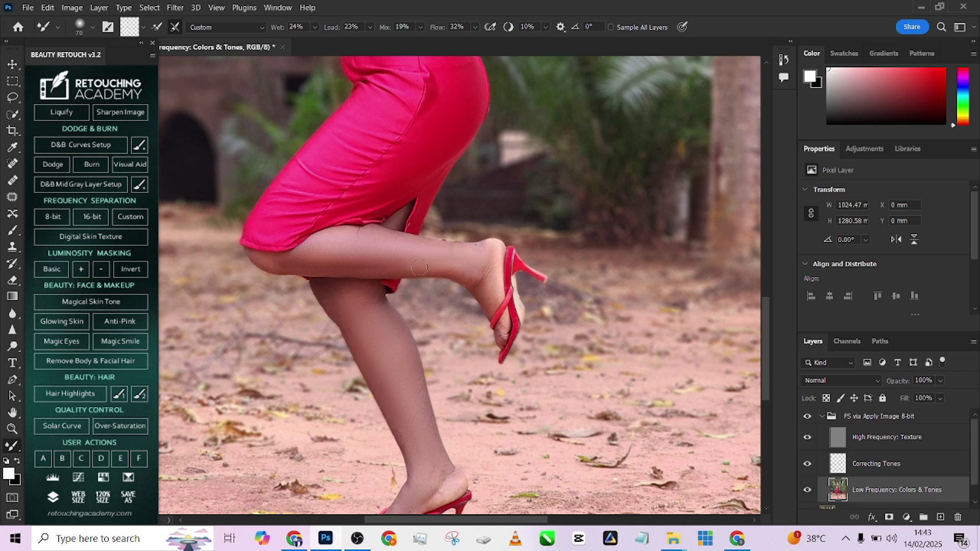
key("bracketright")
key("bracketright")
key("bracketleft")
key("bracketleft")
key("bracketleft")
key("bracketright")
key("bracketright")
key("bracketleft")
Refine the shin and calf of the standing leg with the Mixer Brush at 90 to 100 px
scroll(419, 367, "down", 2)
key("bracketright")
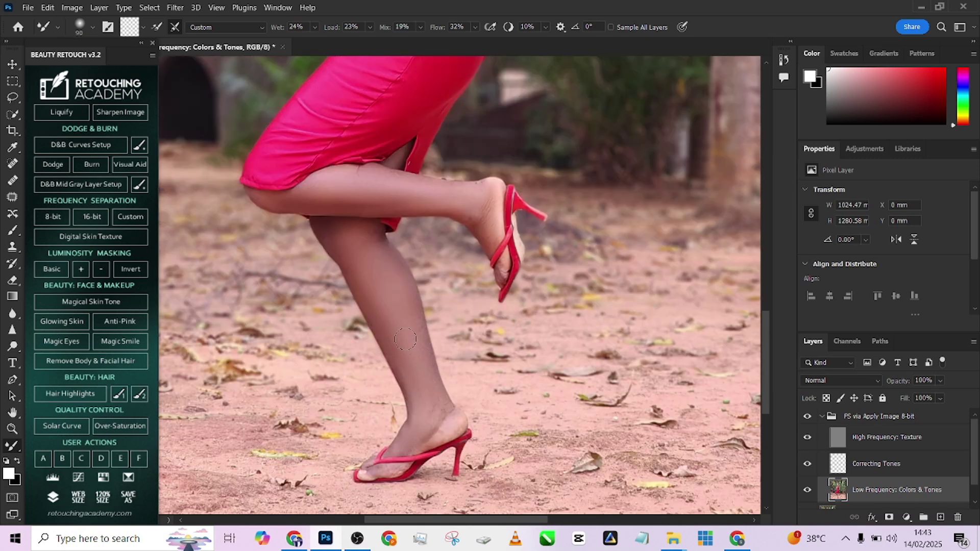
key("bracketright")
scroll(441, 267, "down", 2)
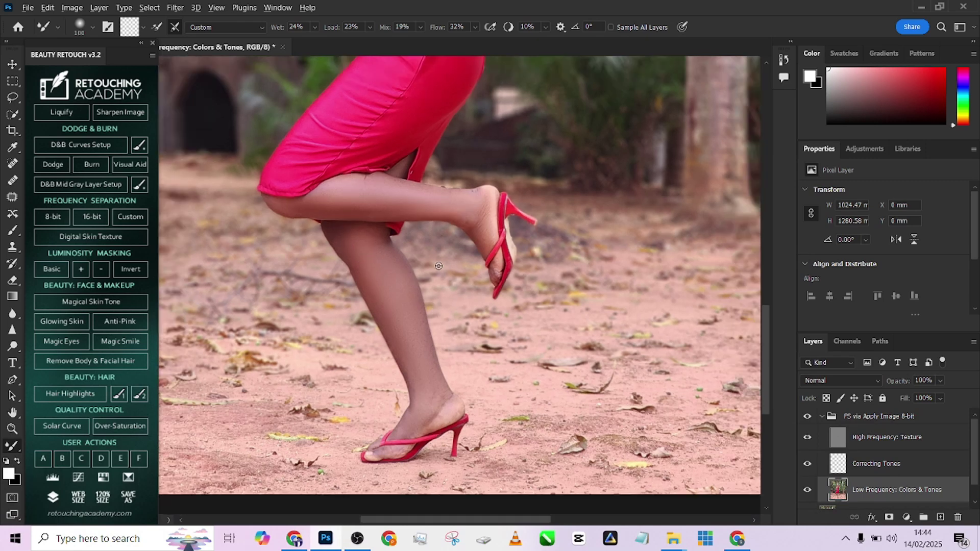
Soften the wrinkles on the hip and skirt of the red dress with the Mixer Brush, reducing it to 60 px
left_click_drag(467, 205, 447, 421)
scroll(423, 374, "up", 3)
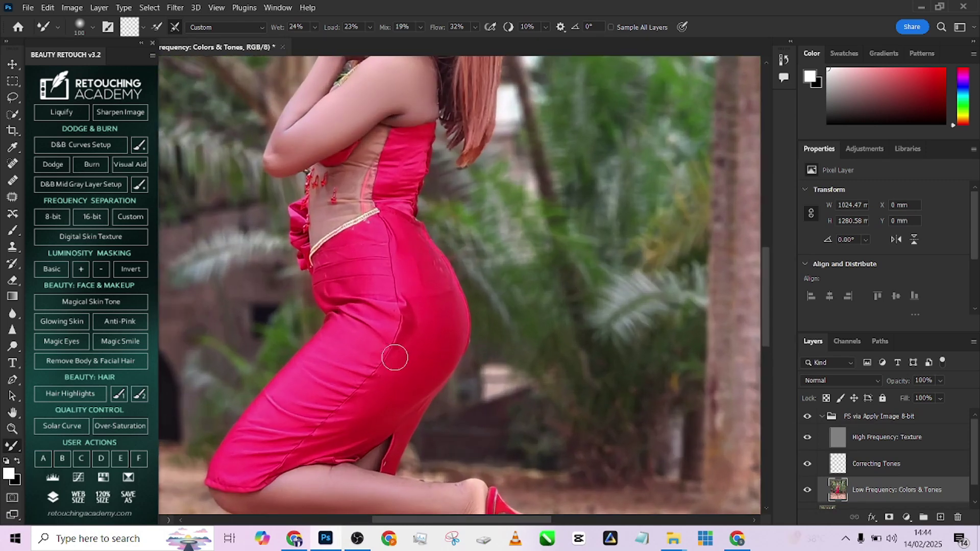
key("bracketleft")
key("bracketleft")
key("bracketleft")
mouse_move(414, 309)
left_mouse_down()
mouse_move(411, 340)
mouse_move(410, 292)
mouse_move(409, 337)
mouse_move(389, 377)
left_mouse_up()
scroll(349, 344, "down", 2)
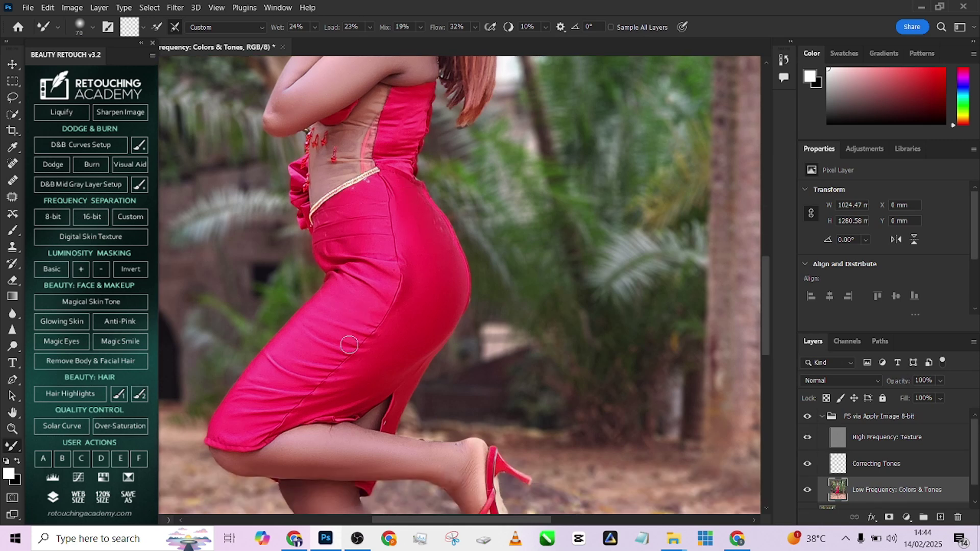
key("bracketleft")
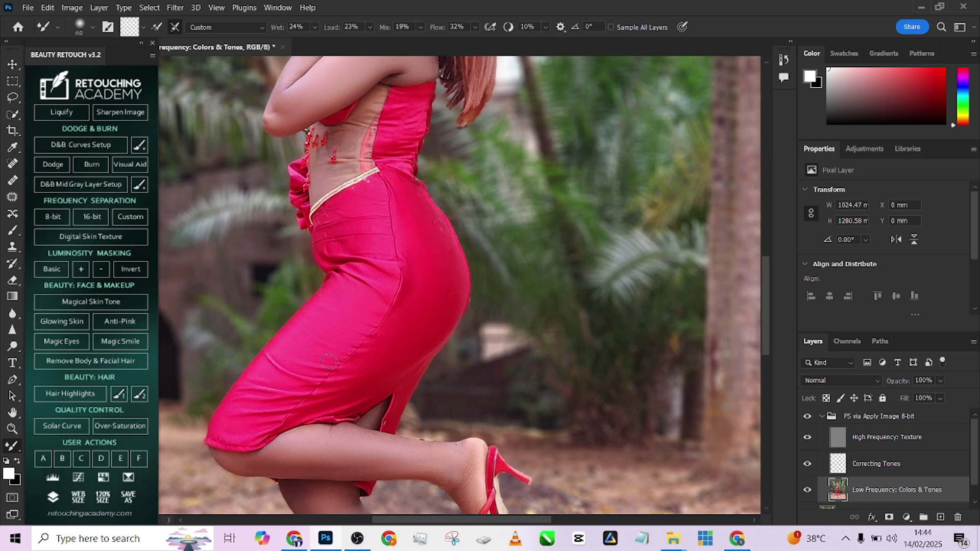
scroll(321, 321, "up", 5)
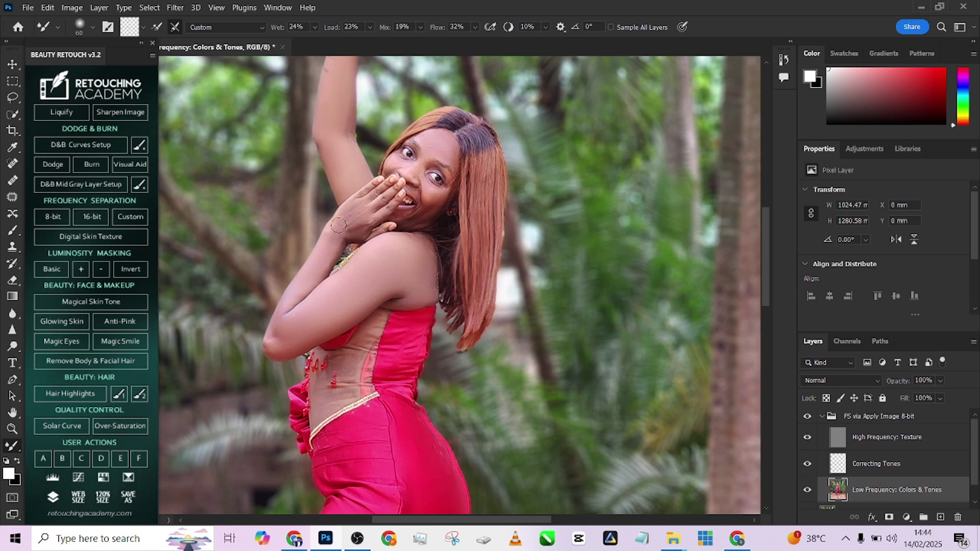
Flatten the frequency separation layers into a single Background layer
scroll(443, 250, "down", 5, "alt")
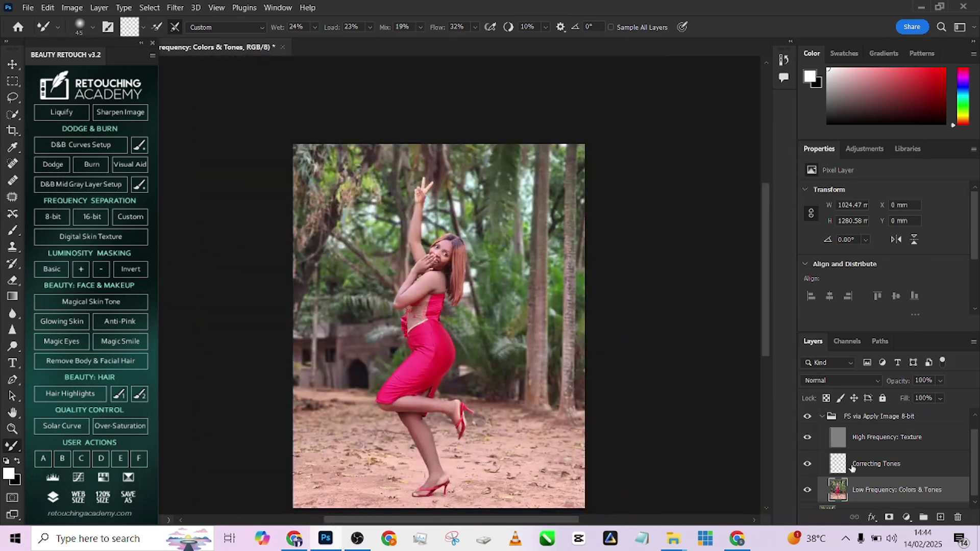
scroll(865, 504, "down", 1)
right_click(865, 504)
left_click(885, 463)
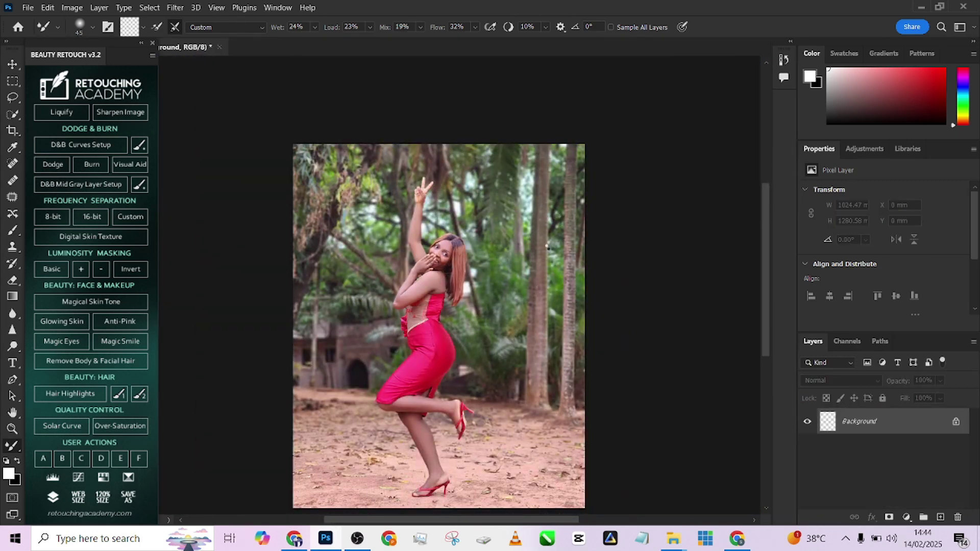
Run the Remove Body & Facial Hair action and accept its High Pass filter with a 1.0-pixel radius
scroll(439, 255, "up", 5, "alt")
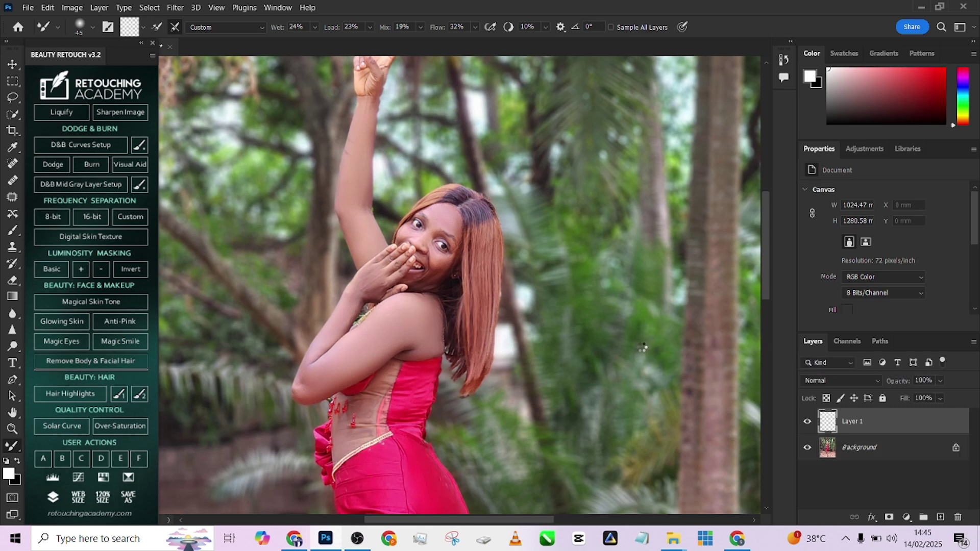
type("1")
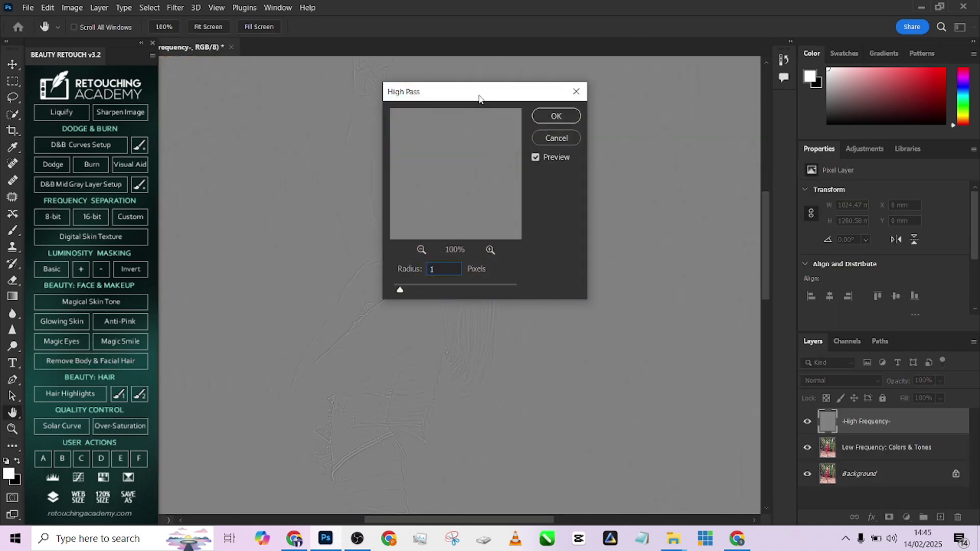
left_click_drag(478, 98, 587, 109)
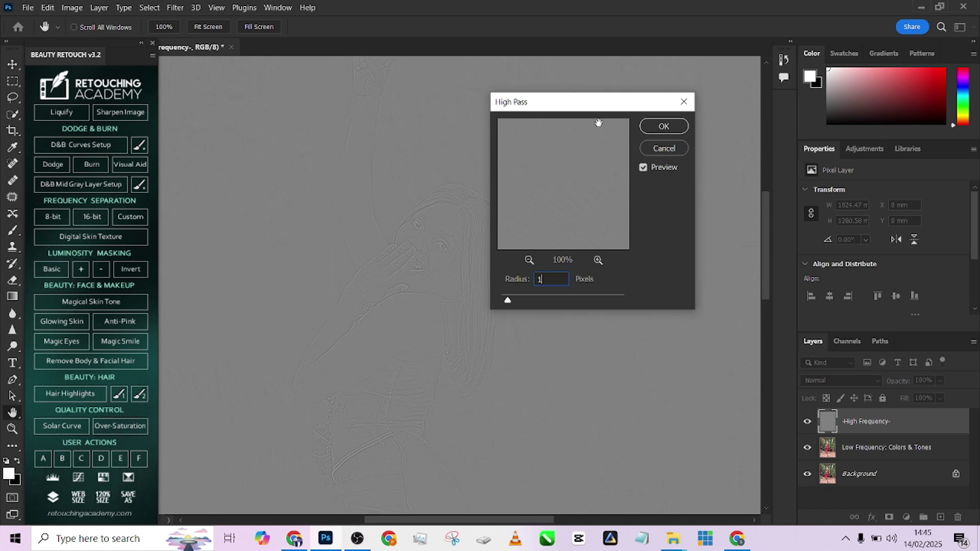
left_click(435, 241, "ctrl")
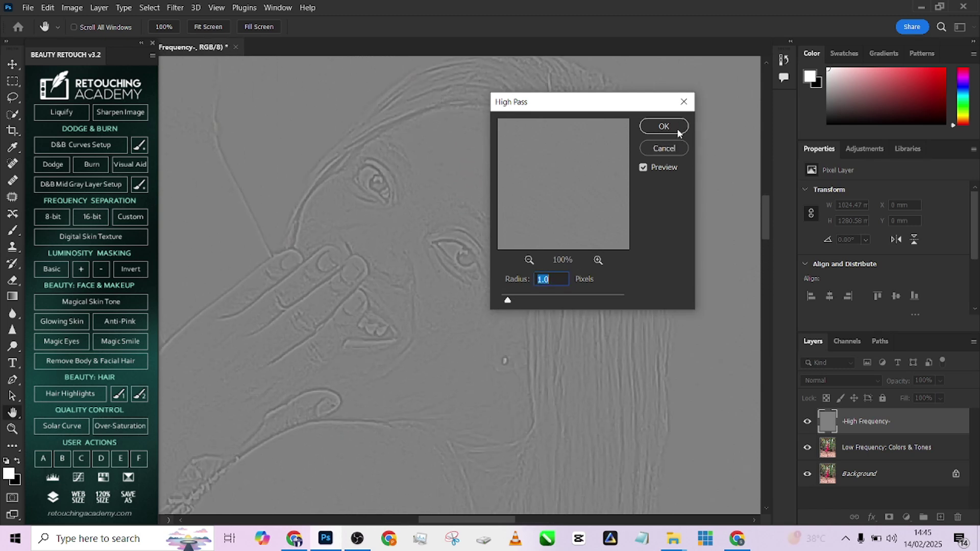
left_click_drag(528, 281, 525, 281)
left_click(663, 127)
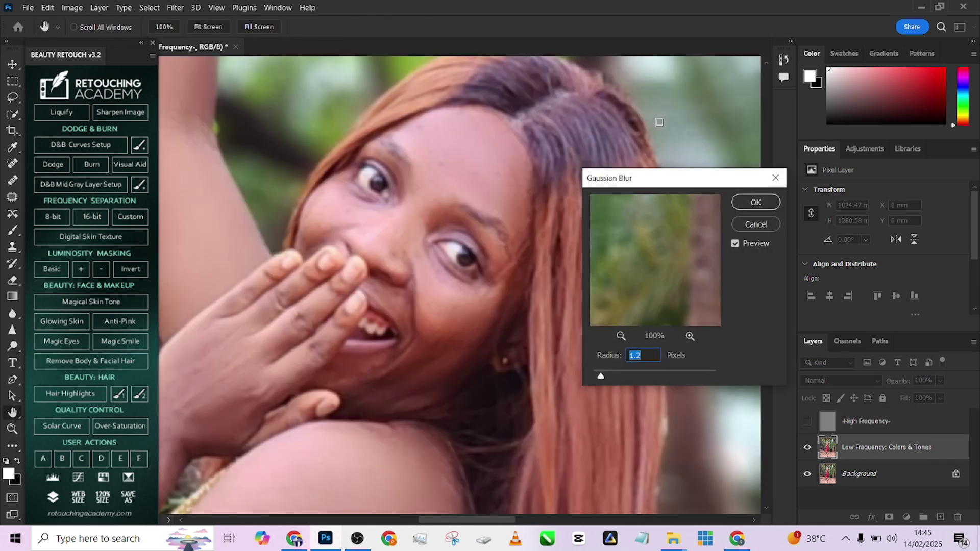
Apply the action's Gaussian Blur at a 5-pixel radius and its Dust & Scratches at radius 3, threshold 14
type("5")
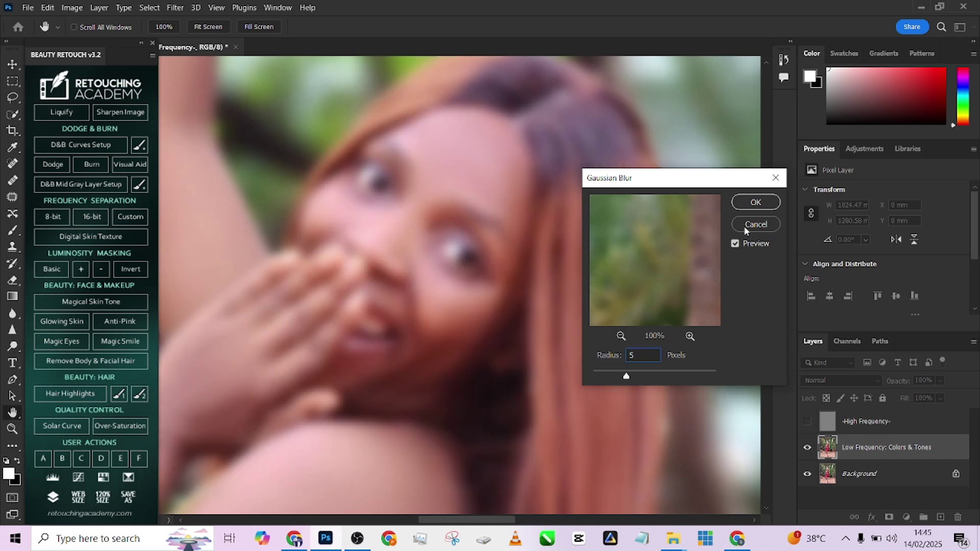
left_click(755, 203)
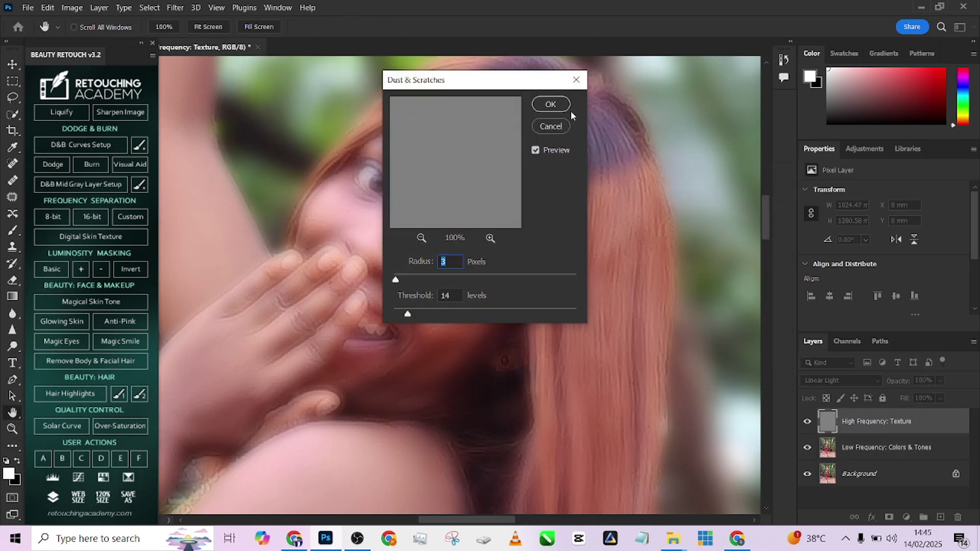
left_click(550, 105)
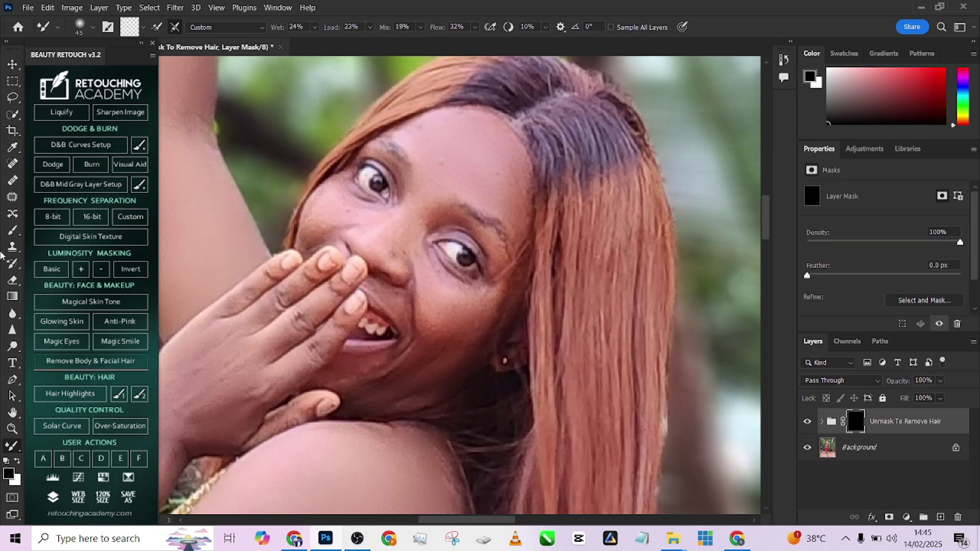
Paint white over the forehead on the Unmask To Remove Hair mask, using the Brush at 100% flow and about 25 px
left_click(15, 231)
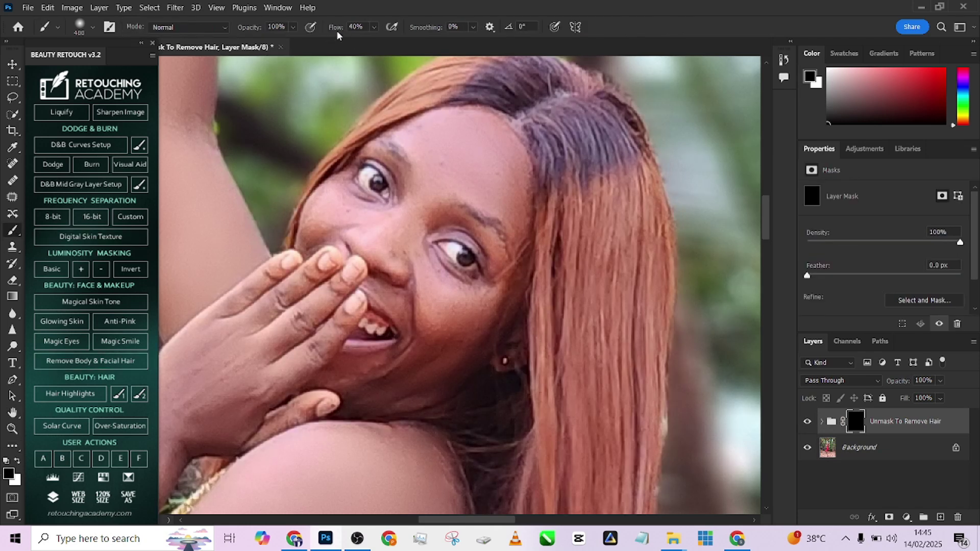
left_click_drag(333, 28, 366, 28)
key("x")
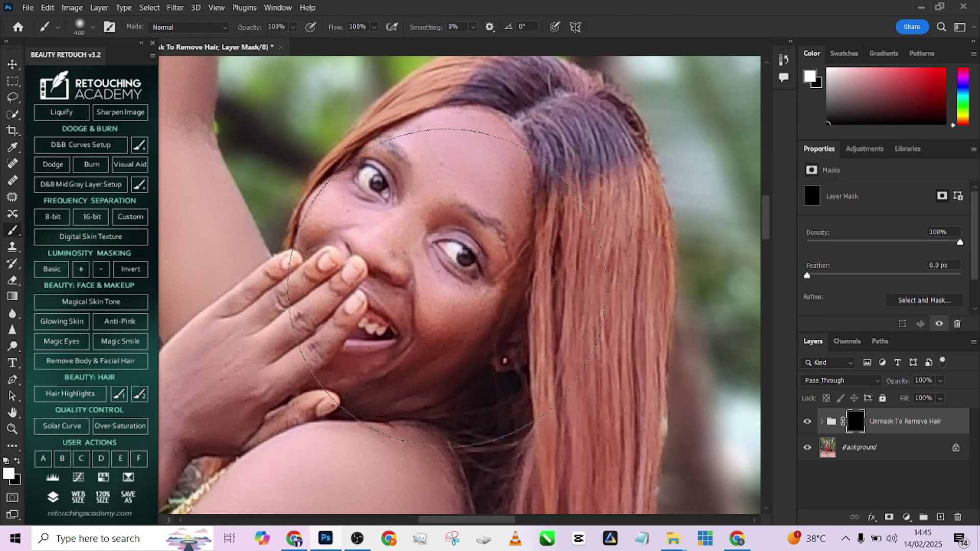
key("bracketleft")
key("bracketleft")
key("bracketleft")
key("bracketleft")
key("bracketleft")
key("bracketleft")
key("bracketleft")
key("bracketleft")
key("bracketleft")
key("bracketleft")
key("bracketleft")
key("bracketleft")
scroll(507, 226, "up", 2)
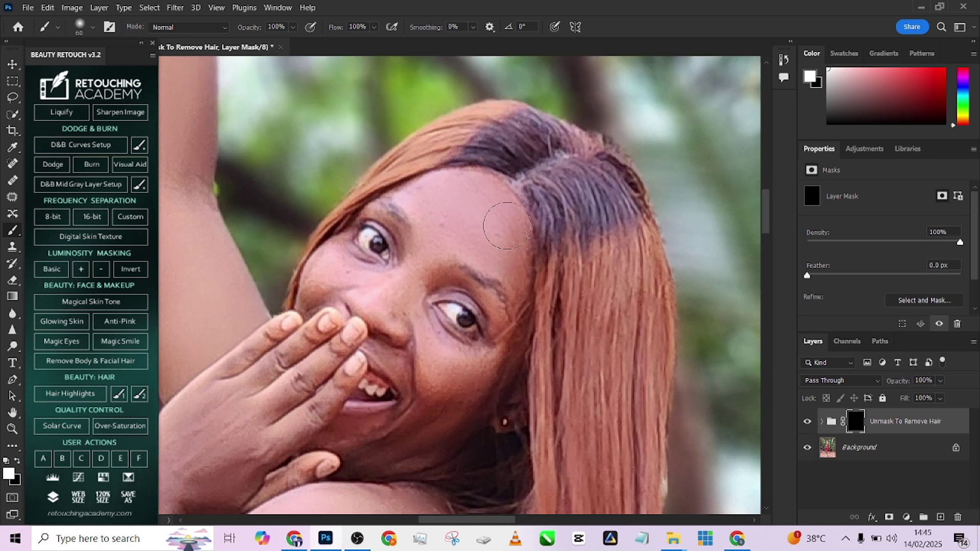
scroll(507, 226, "up", 1)
key("bracketleft")
key("bracketleft")
key("bracketleft")
key("bracketleft")
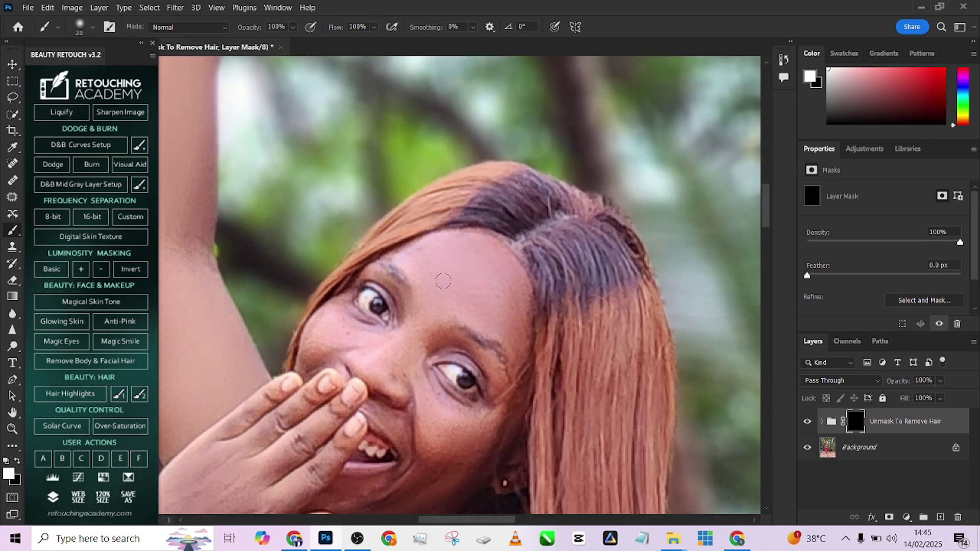
scroll(438, 272, "down", 1)
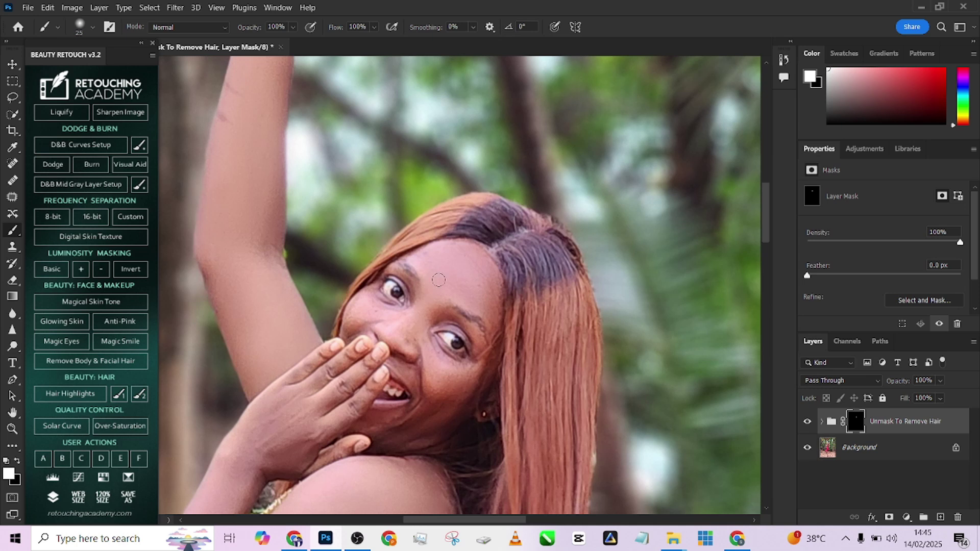
Unmask the smoothing on the lower face and chin with the Brush reduced to about 15 px
scroll(453, 279, "down", 1)
key("bracketleft")
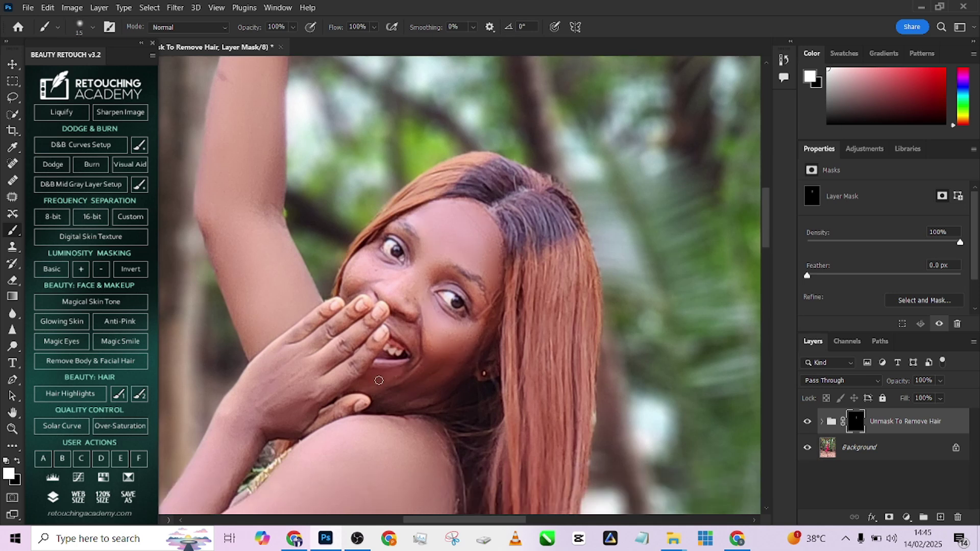
key("bracketright")
key("bracketright")
key("bracketleft")
key("bracketleft")
Unmask the smoothing along the raised arm and the hand covering the mouth, varying the brush size to fit
scroll(407, 283, "up", 6)
key("bracketright")
key("bracketright")
key("bracketright")
key("bracketright")
key("bracketright")
key("bracketright")
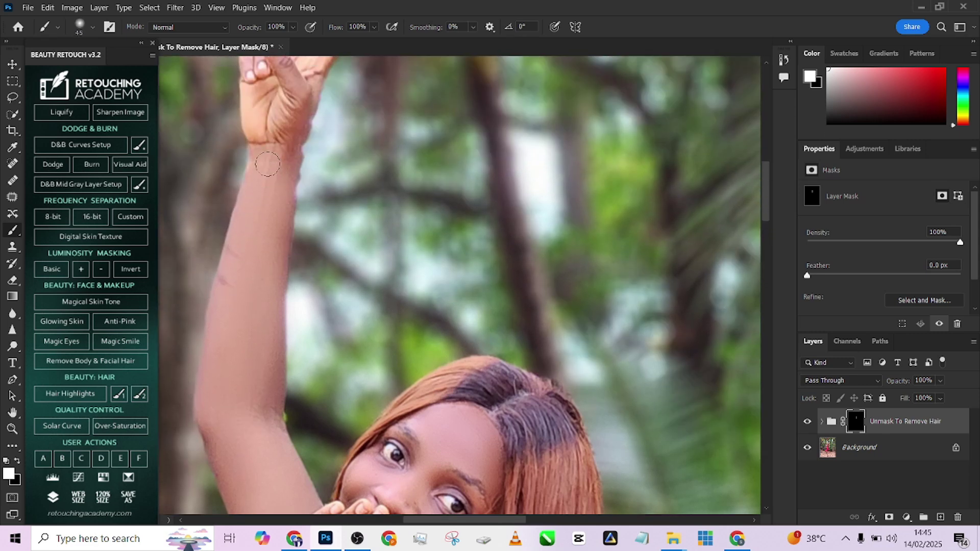
scroll(379, 334, "down", 4)
scroll(352, 334, "up", 3)
scroll(327, 332, "down", 2)
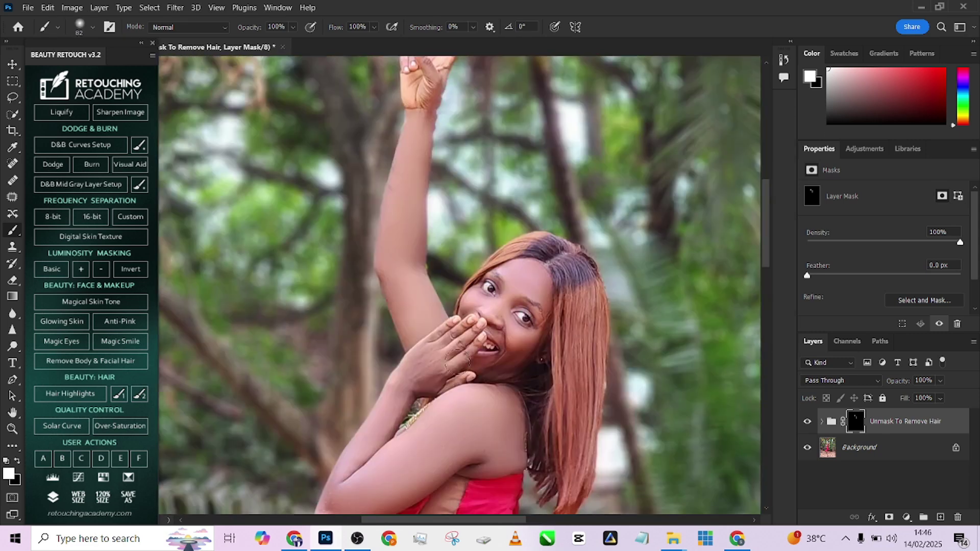
mouse_move(454, 360)
left_mouse_down()
mouse_move(436, 360)
mouse_move(430, 373)
left_mouse_up()
scroll(430, 373, "up", 3)
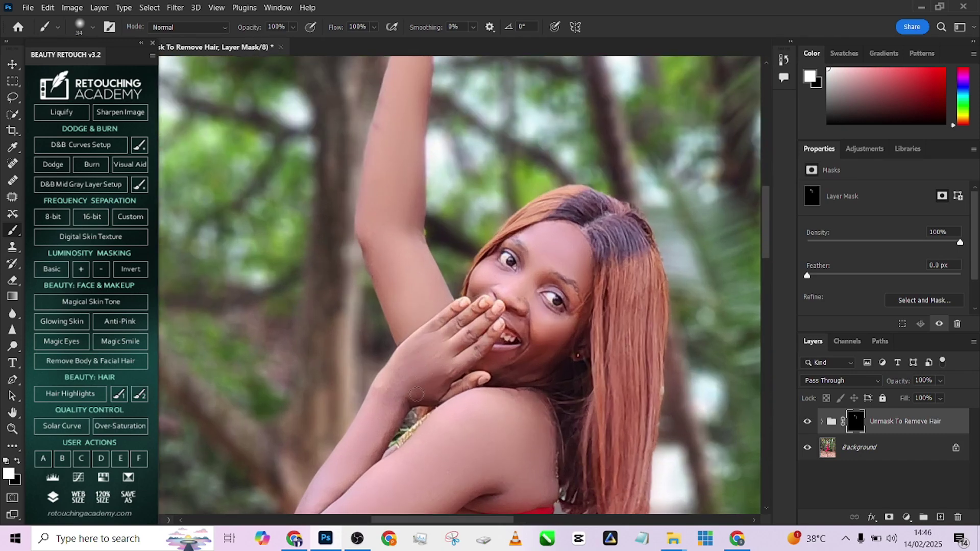
Unmask the smoothing on the standing leg and foot with the Brush at about 37 px
scroll(451, 293, "down", 4)
left_click_drag(507, 390, 475, 102)
scroll(461, 310, "up", 2)
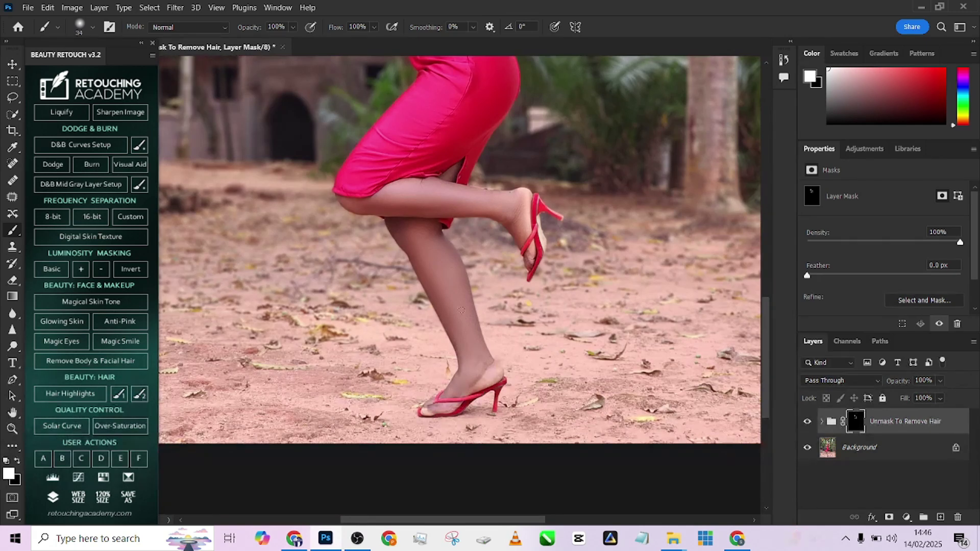
scroll(473, 393, "up", 10)
mouse_move(478, 335)
left_mouse_down()
mouse_move(491, 334)
mouse_move(528, 283)
mouse_move(495, 323)
mouse_move(458, 339)
left_mouse_up()
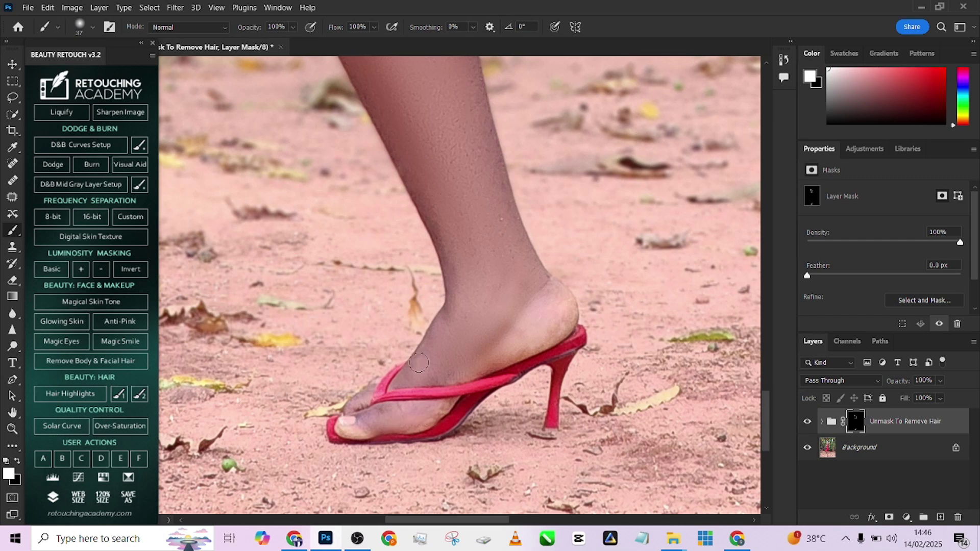
Flatten the Unmask To Remove Hair group and the Background into one layer
scroll(476, 330, "down", 6)
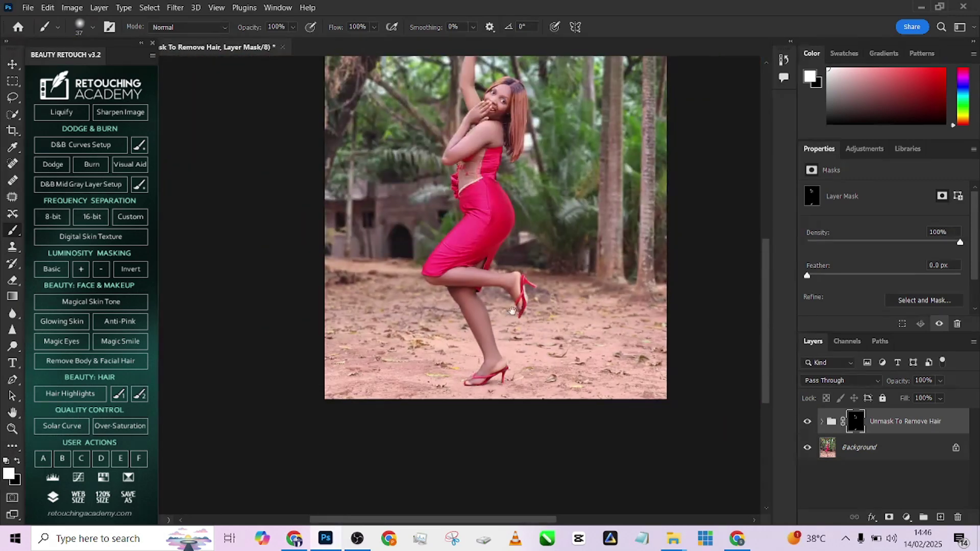
left_click_drag(471, 351, 483, 315)
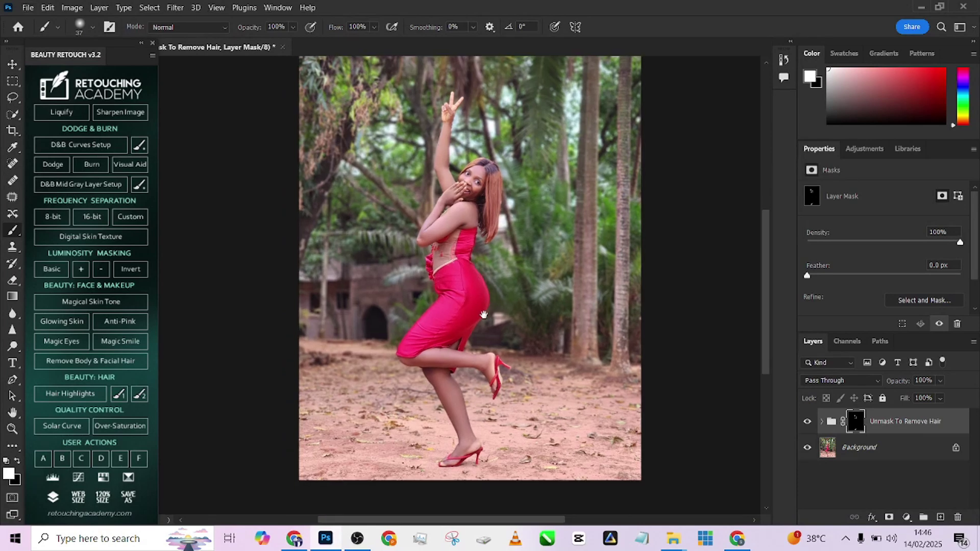
right_click(880, 462)
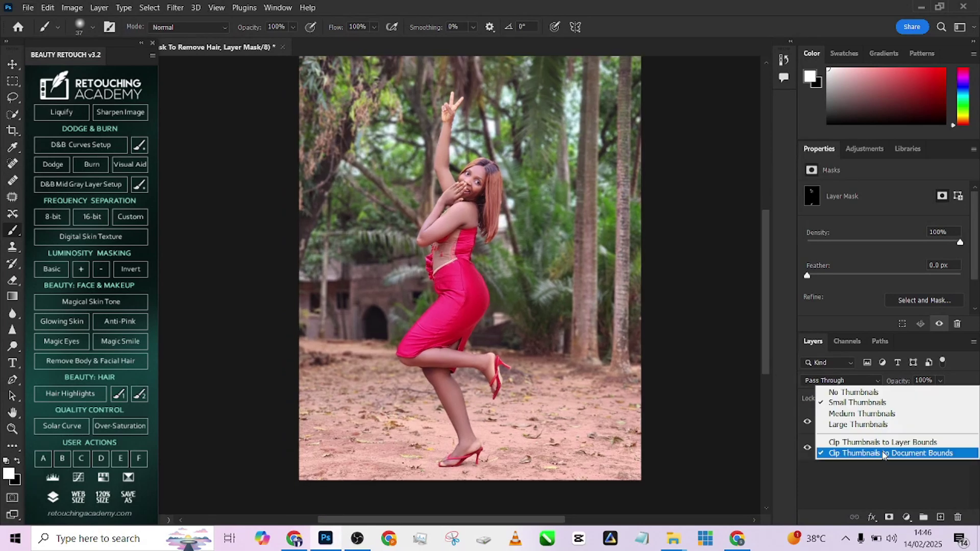
left_click(872, 491)
right_click(877, 446)
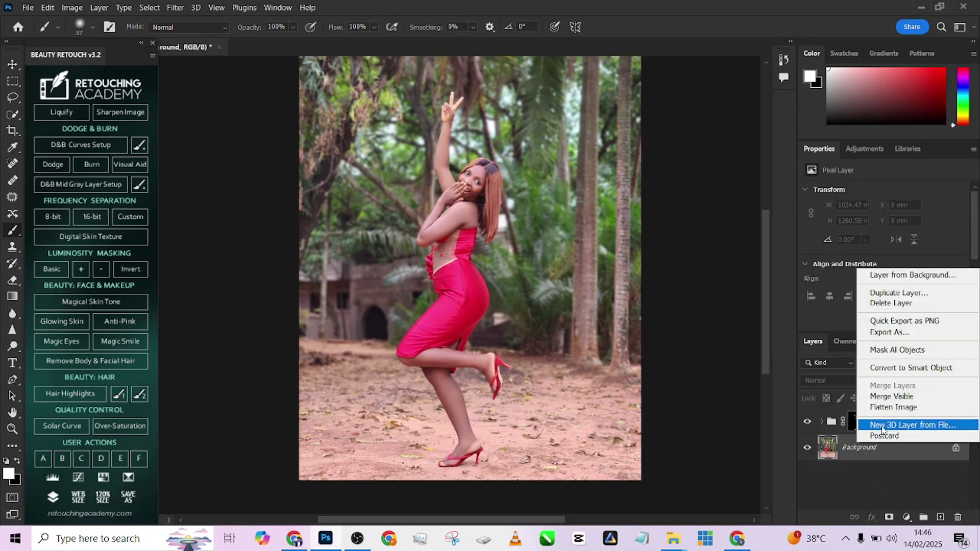
left_click(901, 405)
Open the Camera Raw Filter on the flattened photo and expand the Color Mixer's HSL saturation controls
scroll(409, 189, "down", 1)
scroll(410, 189, "up", 1)
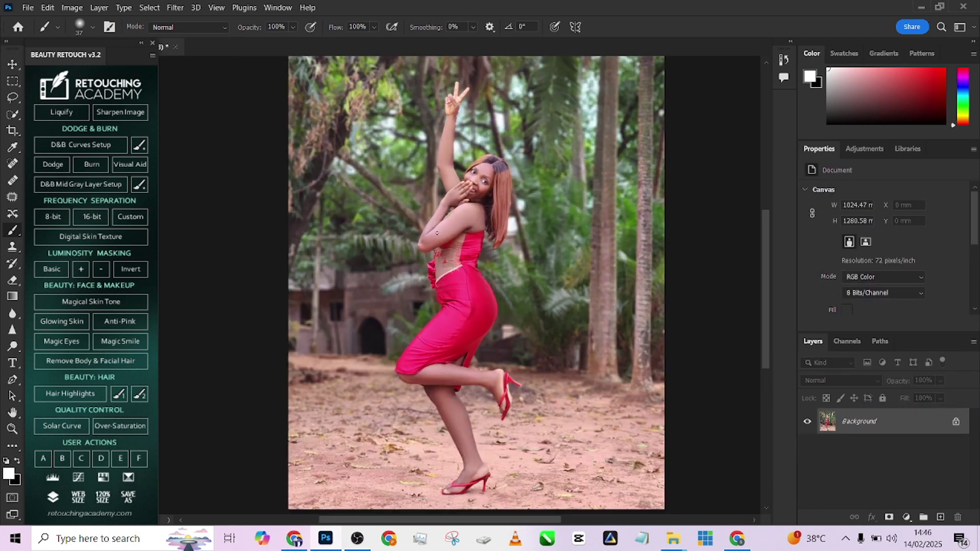
scroll(437, 233, "down", 1)
left_click(174, 7)
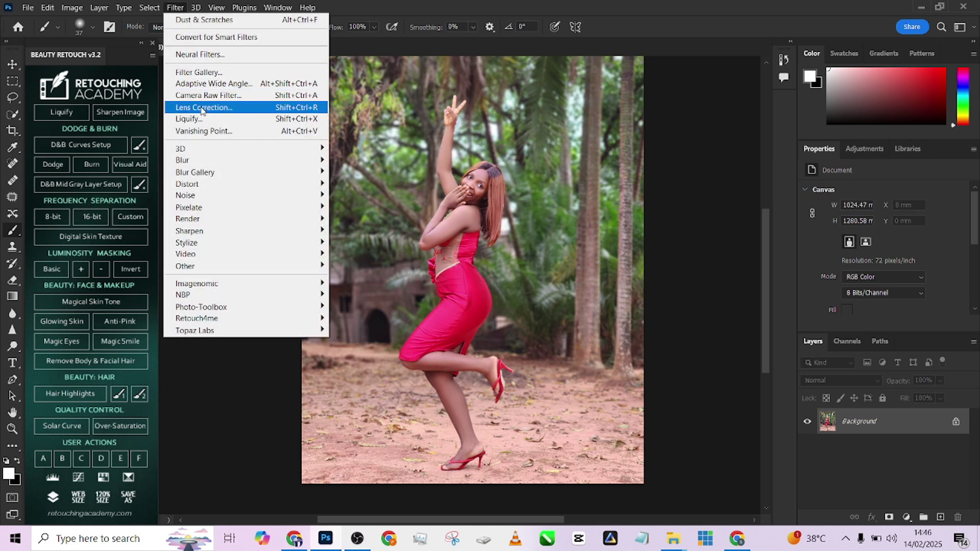
left_click(203, 96)
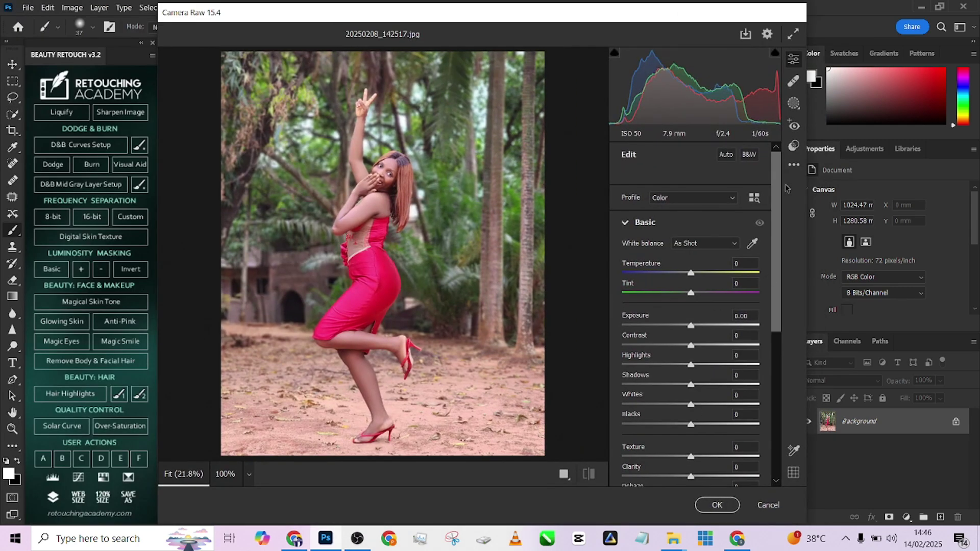
scroll(633, 380, "down", 8)
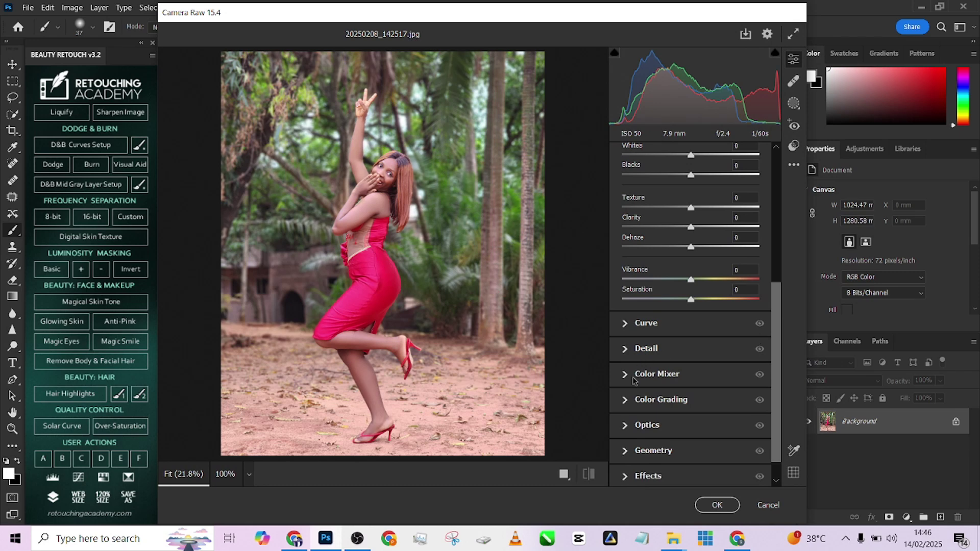
left_click(625, 376)
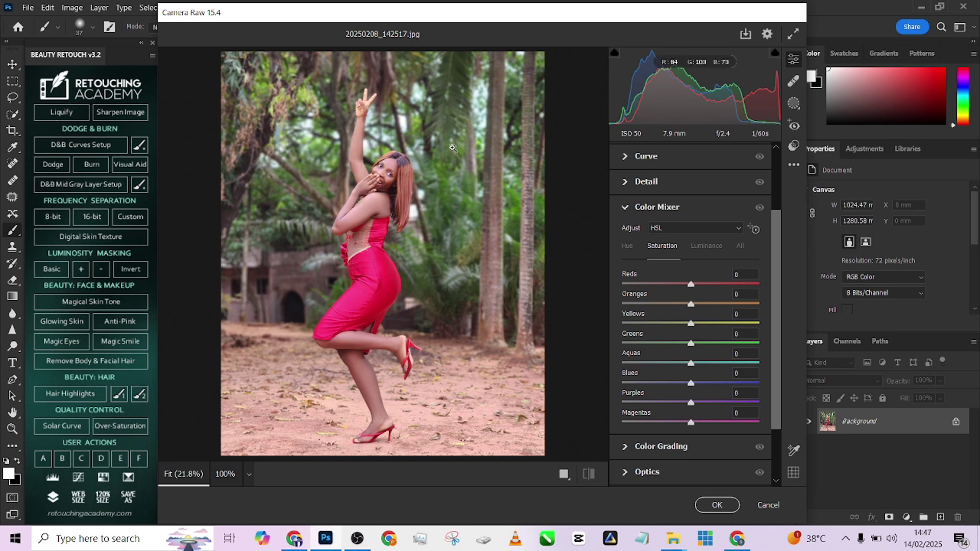
Set the Color Mixer saturation of Greens to +68 and Yellows to +72
left_click_drag(690, 343, 815, 347)
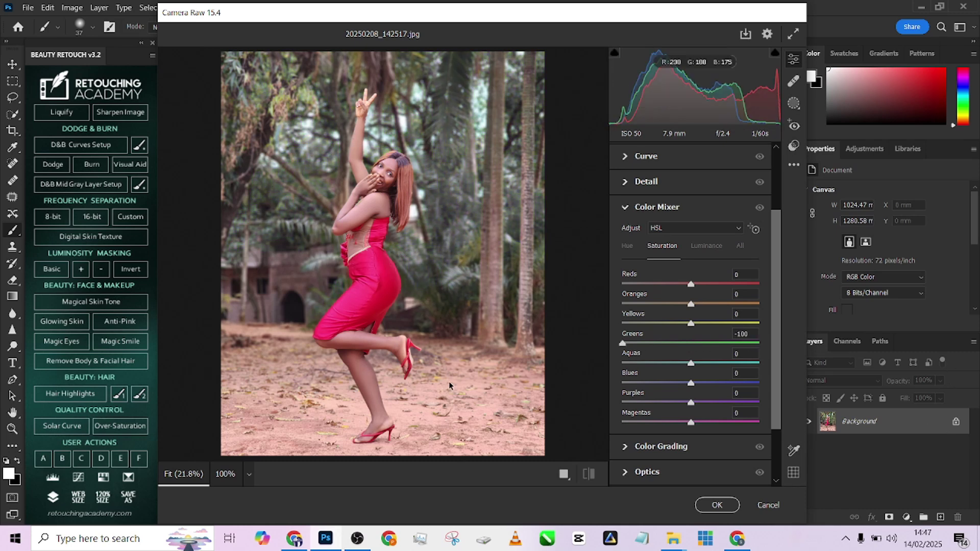
left_click_drag(758, 393, 737, 392)
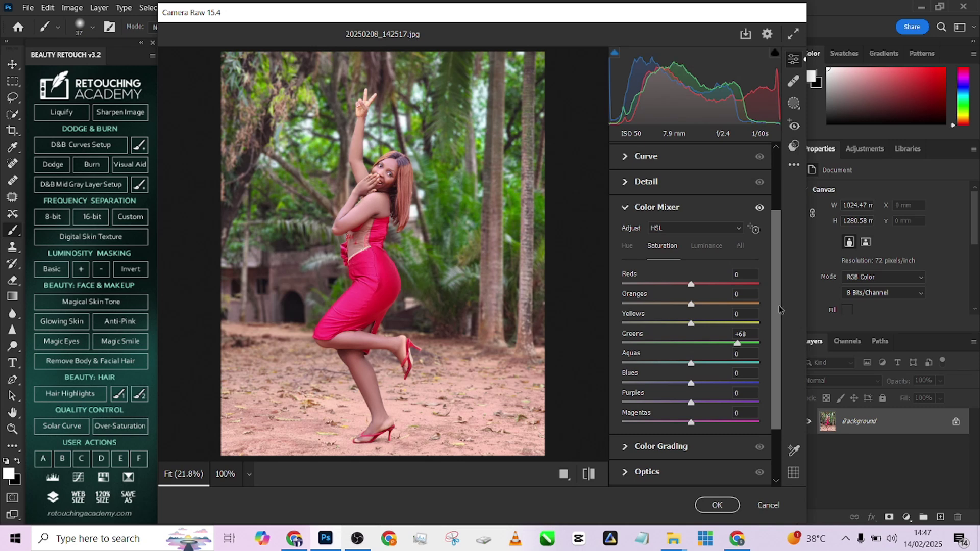
left_click_drag(691, 325, 742, 306)
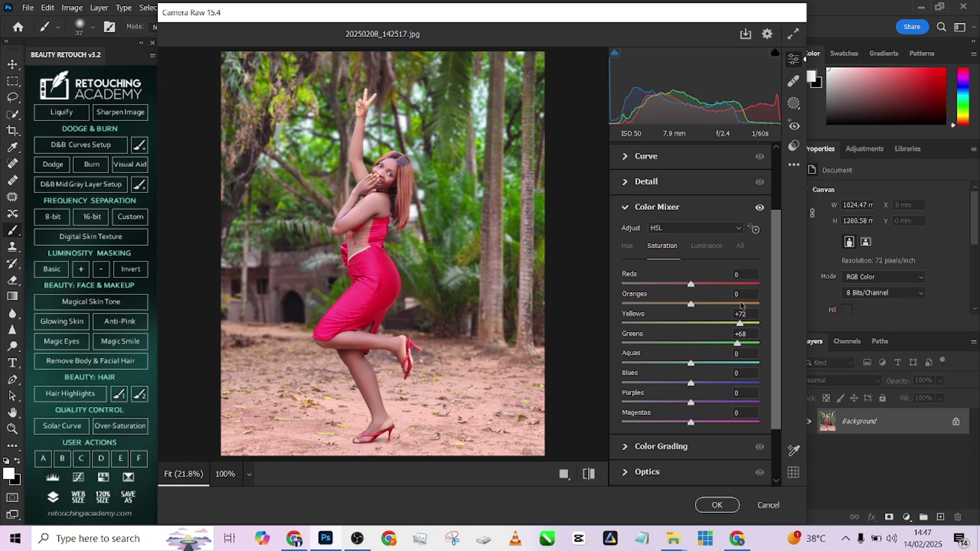
left_click_drag(742, 305, 739, 307)
Set the Color Mixer hue of Yellows to +85
left_click(628, 247)
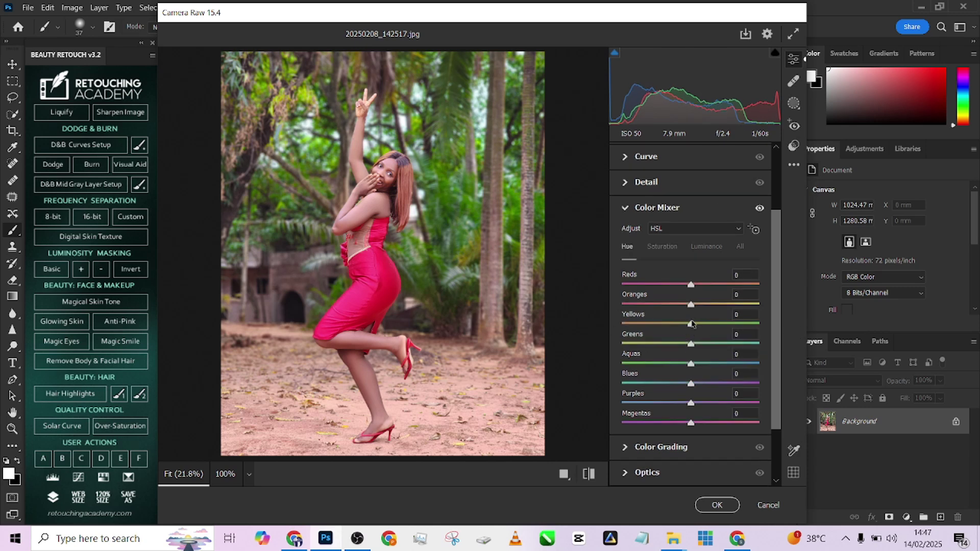
left_click_drag(693, 326, 751, 329)
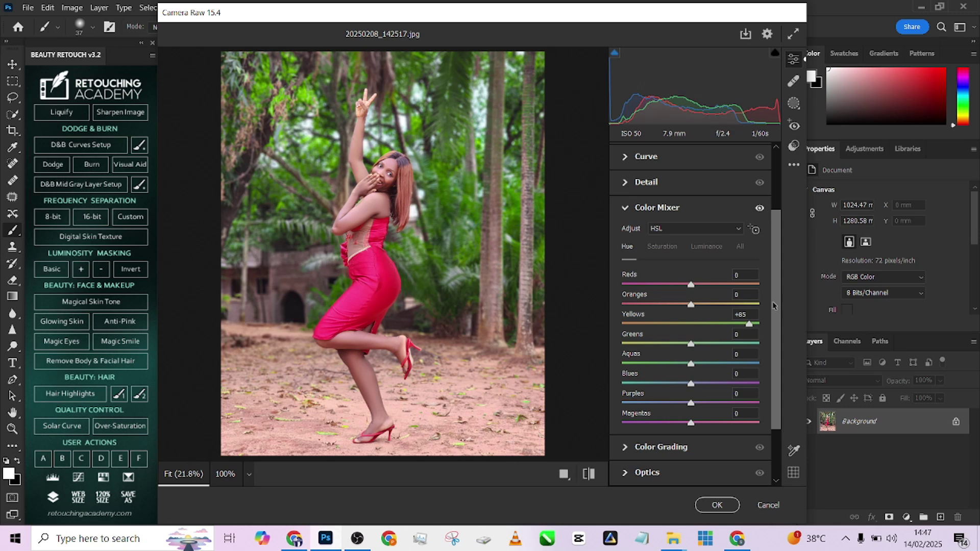
Set the Color Mixer saturation of Reds to +32 and the luminance of Reds to -10
left_click(671, 247)
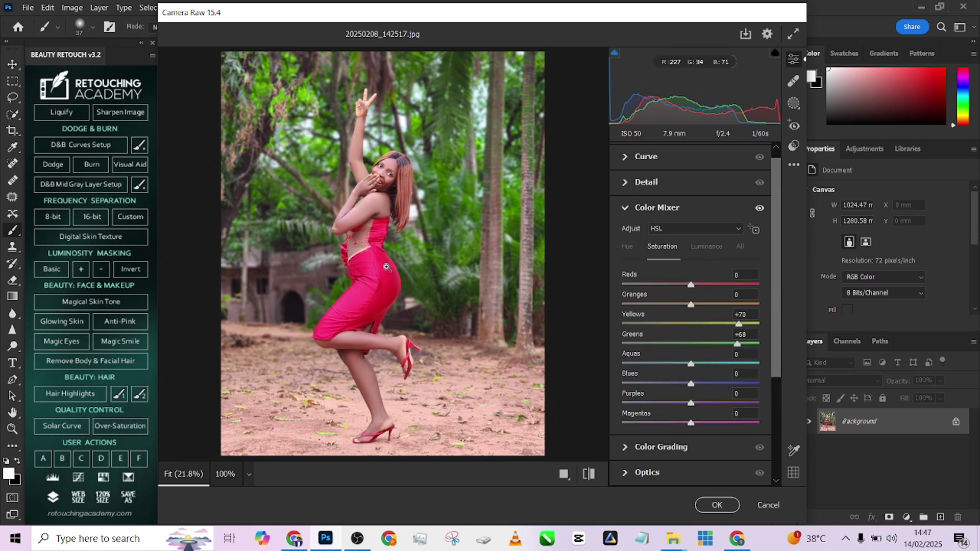
left_click_drag(690, 284, 713, 332)
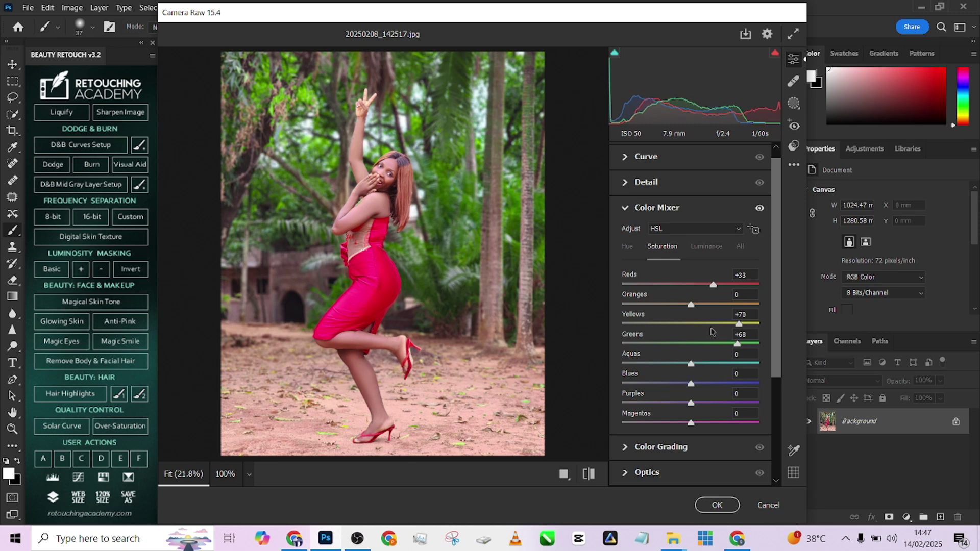
left_click(706, 246)
left_click_drag(691, 284, 683, 288)
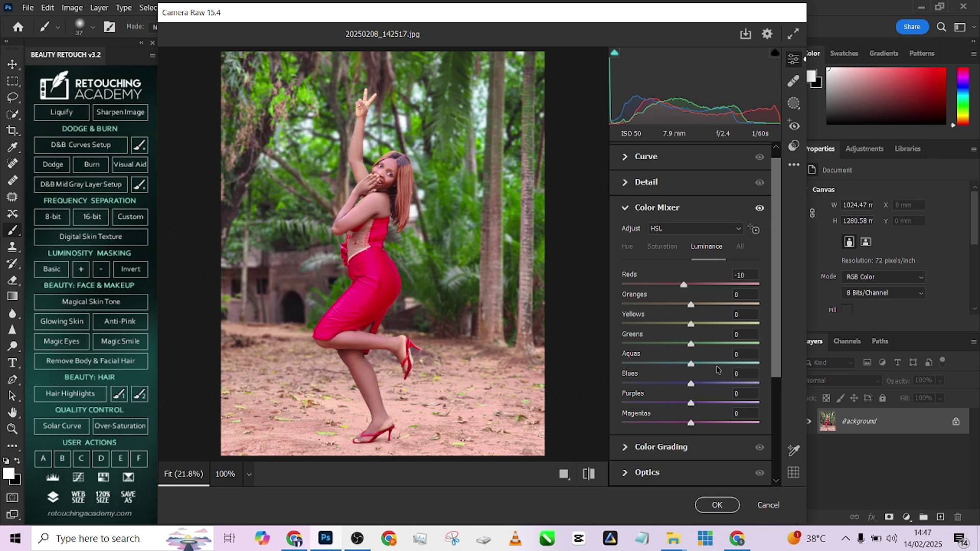
Try shifting the Color Mixer hue of Reds and raising the saturation of Oranges to +86, resetting Oranges to 0
left_click(624, 247)
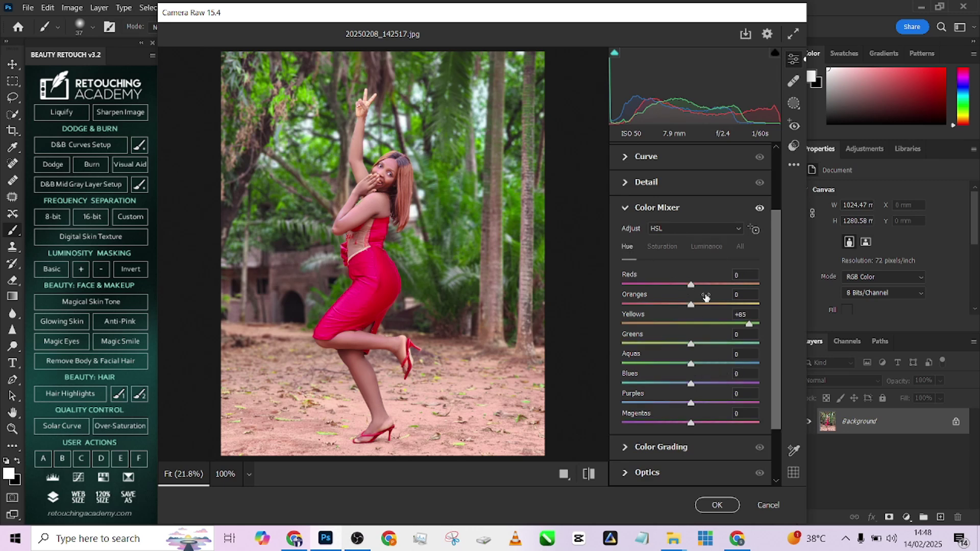
left_click_drag(692, 286, 689, 290)
left_click(661, 248)
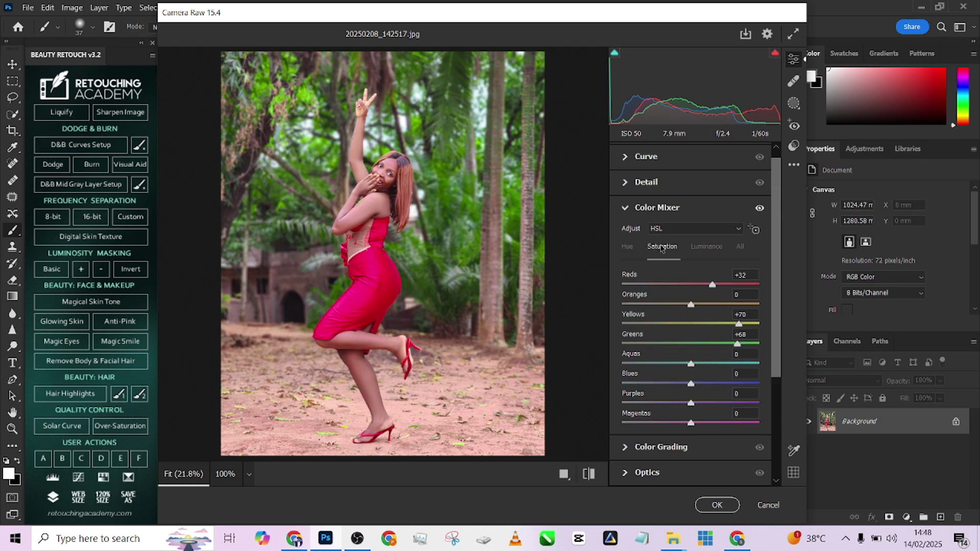
left_click_drag(690, 304, 749, 305)
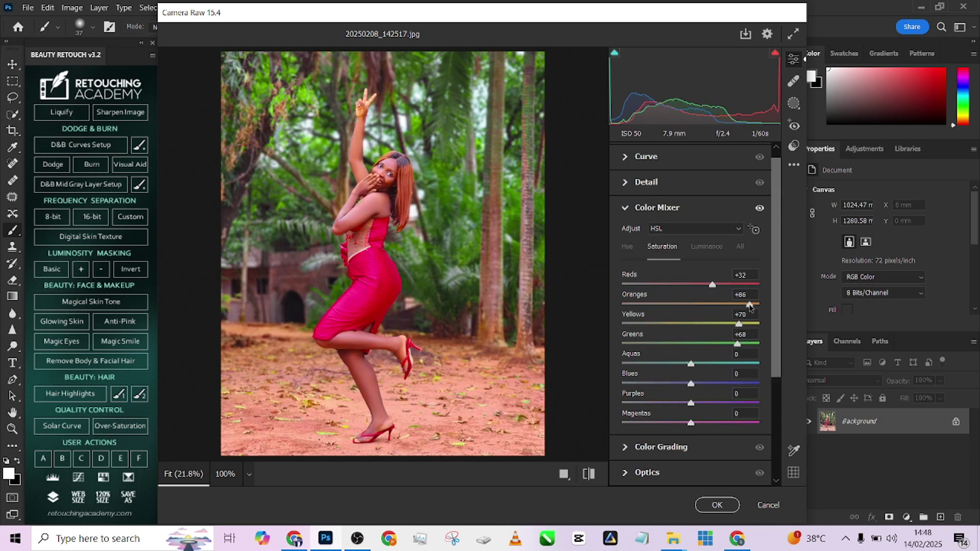
double_click(749, 305)
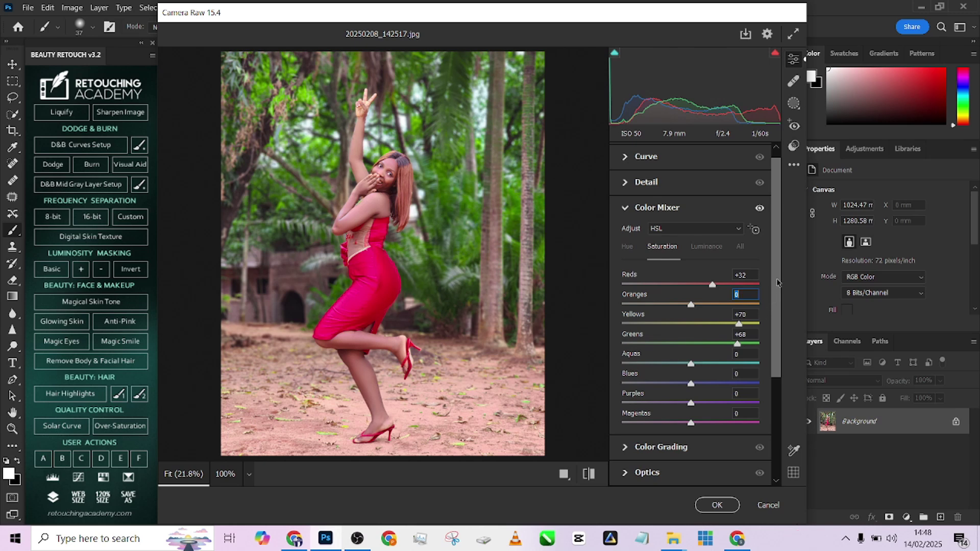
Set the Blue Primary saturation to +64 in the Calibration settings
scroll(777, 282, "down", 3)
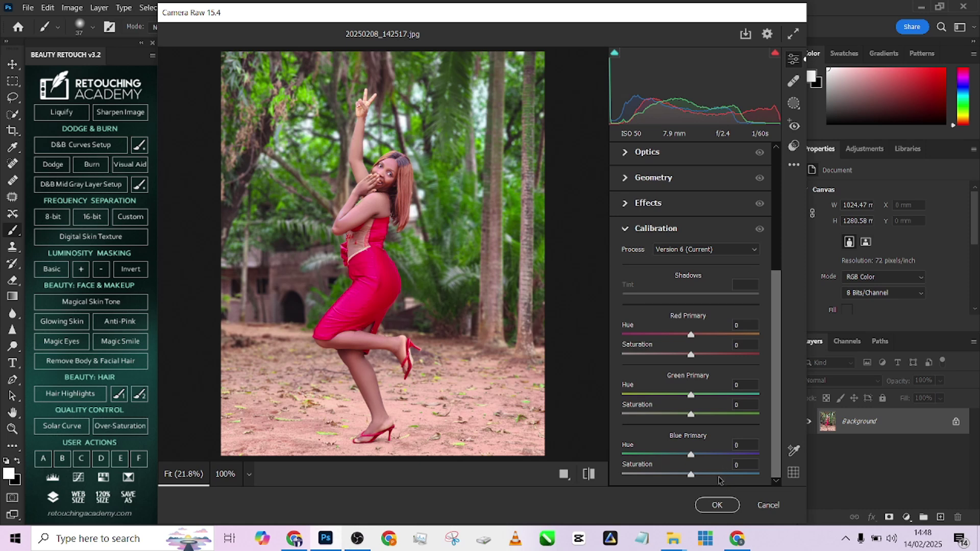
mouse_move(718, 477)
left_mouse_down()
mouse_move(728, 475)
mouse_move(592, 459)
mouse_move(647, 444)
mouse_move(768, 462)
mouse_move(732, 472)
left_mouse_up()
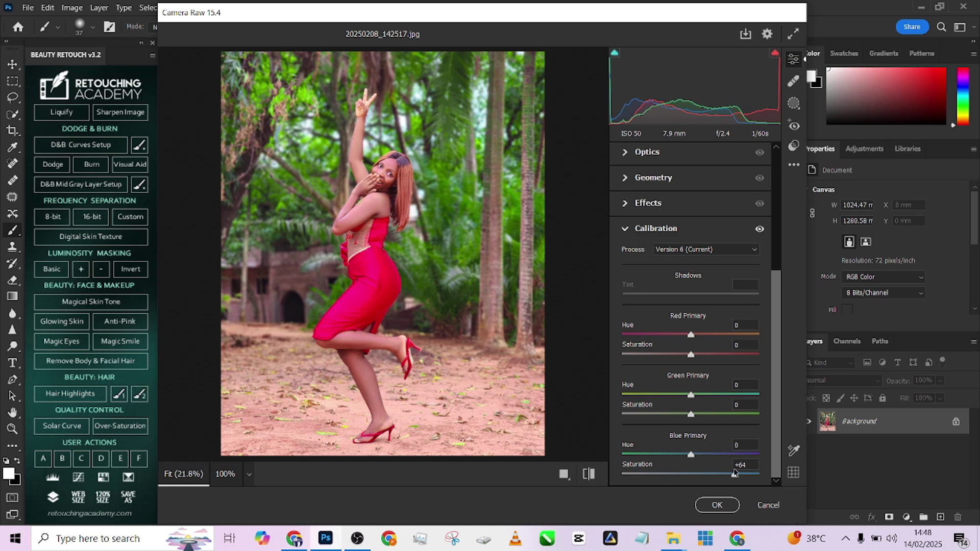
Try adjusting the white balance temperature in the Basic settings
scroll(732, 432, "up", 5)
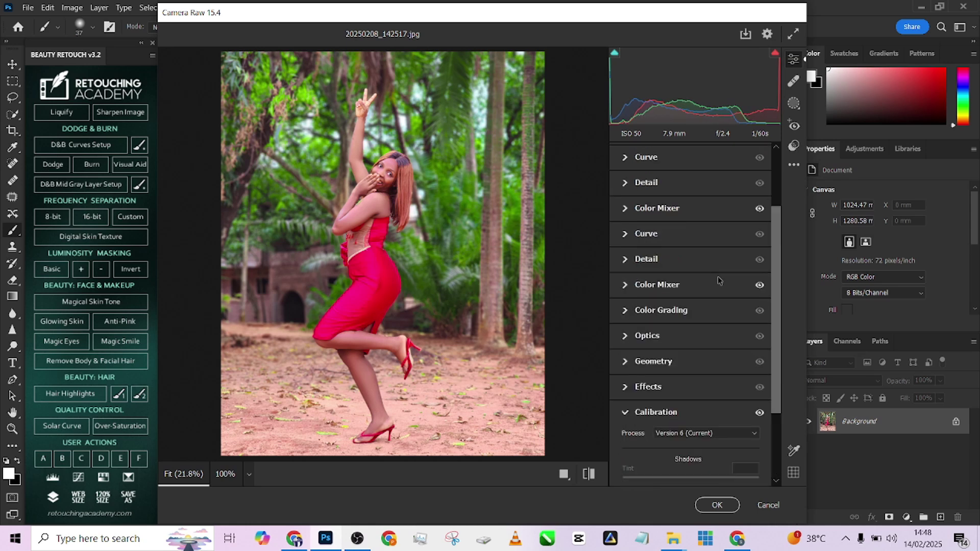
left_click(622, 225)
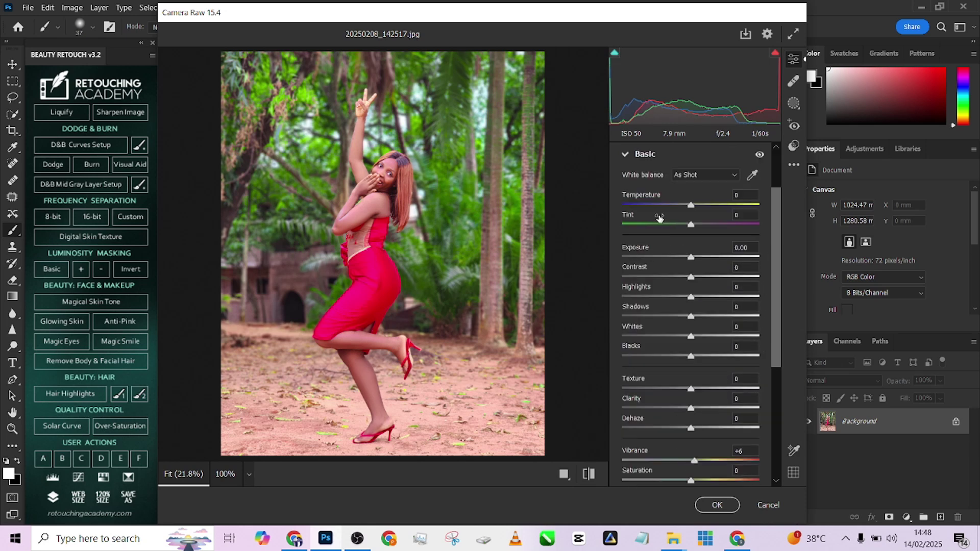
mouse_move(691, 206)
left_mouse_down()
mouse_move(703, 208)
mouse_move(684, 209)
mouse_move(693, 215)
left_mouse_up()
Add a Highlight Priority vignette of -30 with a midpoint of 28 in the Effects settings
scroll(658, 359, "down", 5)
left_click(623, 448)
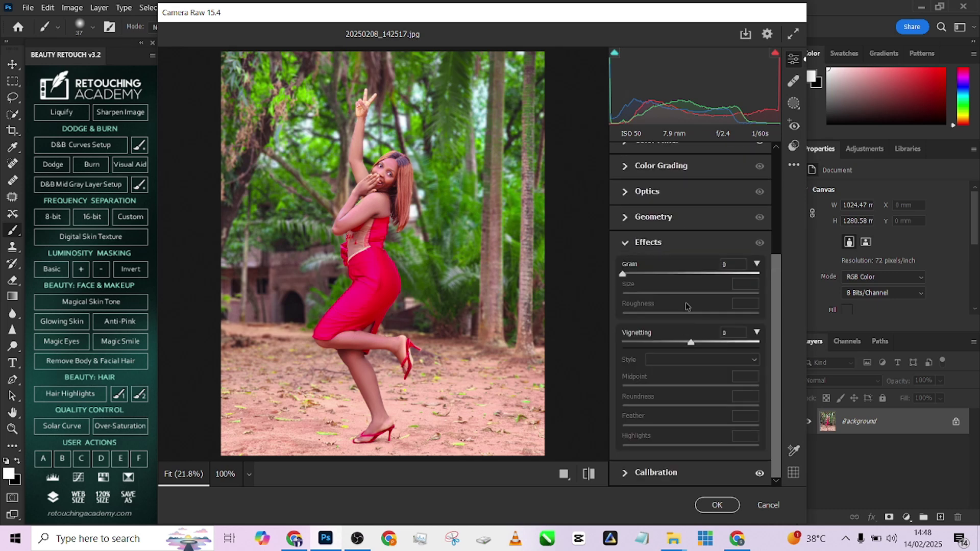
left_click_drag(680, 345, 670, 344)
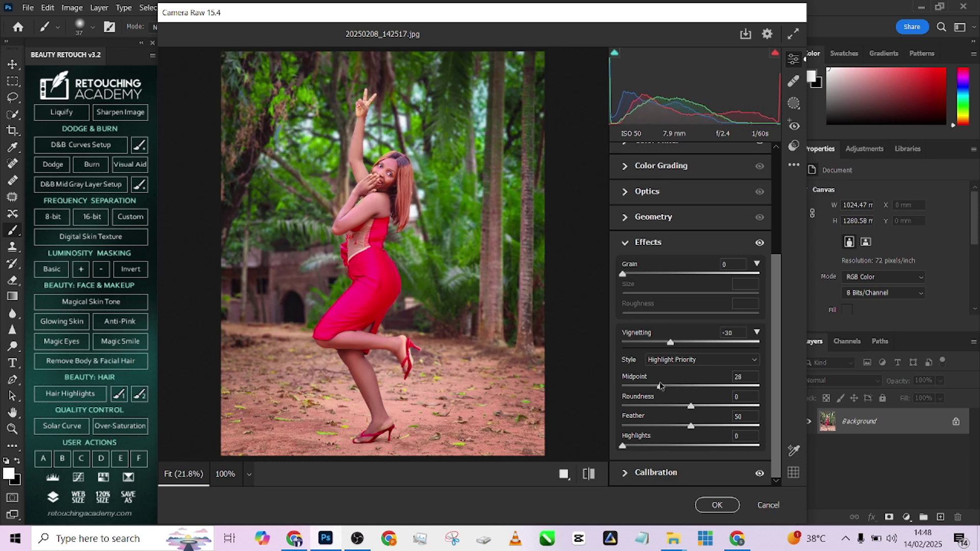
Set the Basic tones to Highlights -14, Shadows +23, Contrast +4 and Blacks +12, with Clarity at +7
scroll(674, 224, "up", 3)
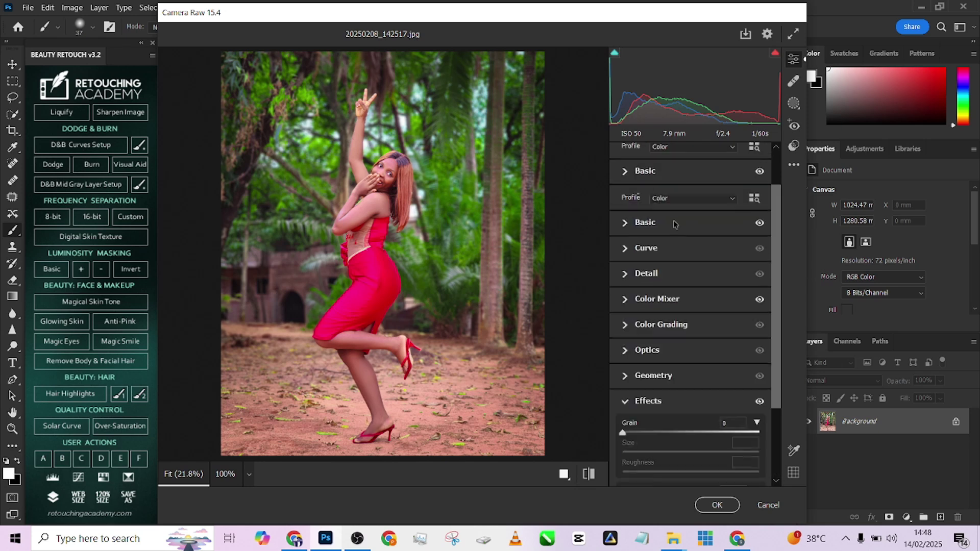
left_click(624, 223)
left_click_drag(689, 297, 707, 317)
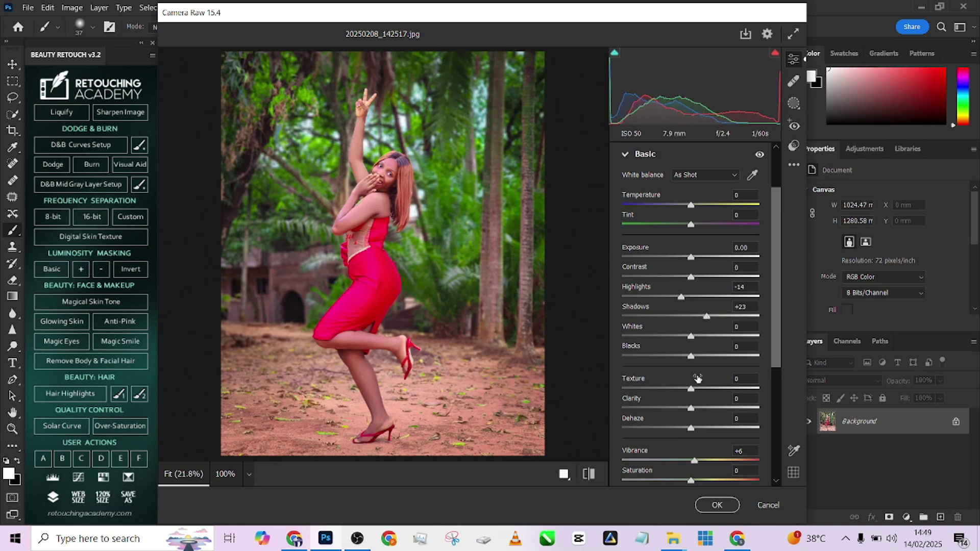
left_click_drag(691, 408, 695, 407)
left_click_drag(690, 276, 693, 276)
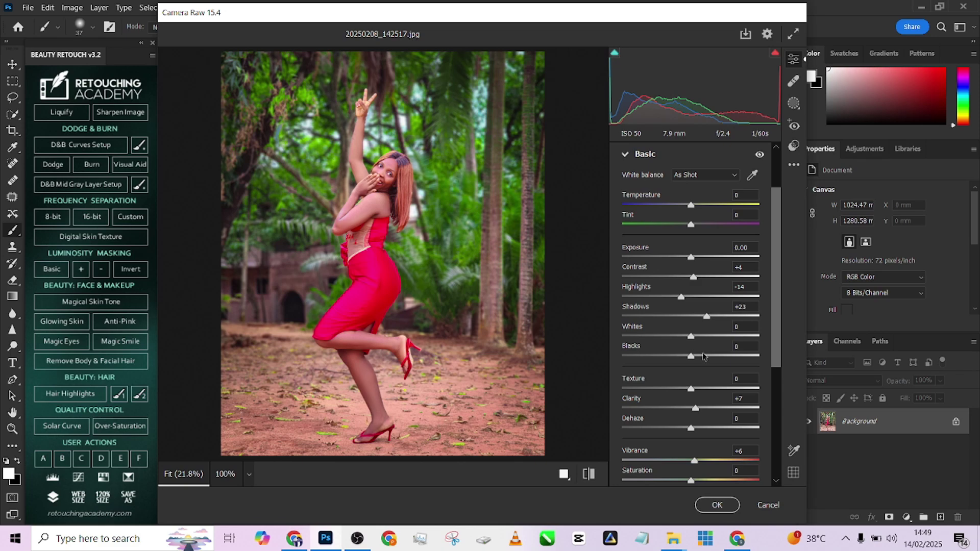
left_click_drag(703, 355, 700, 356)
Check the graded photo up close and apply the Camera Raw adjustments to the Background layer
left_click(366, 182)
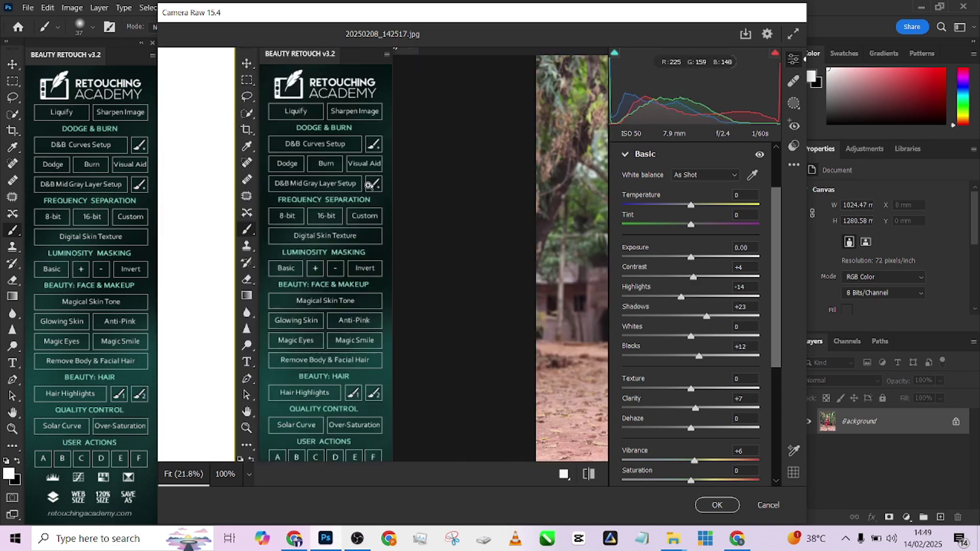
left_click(399, 199)
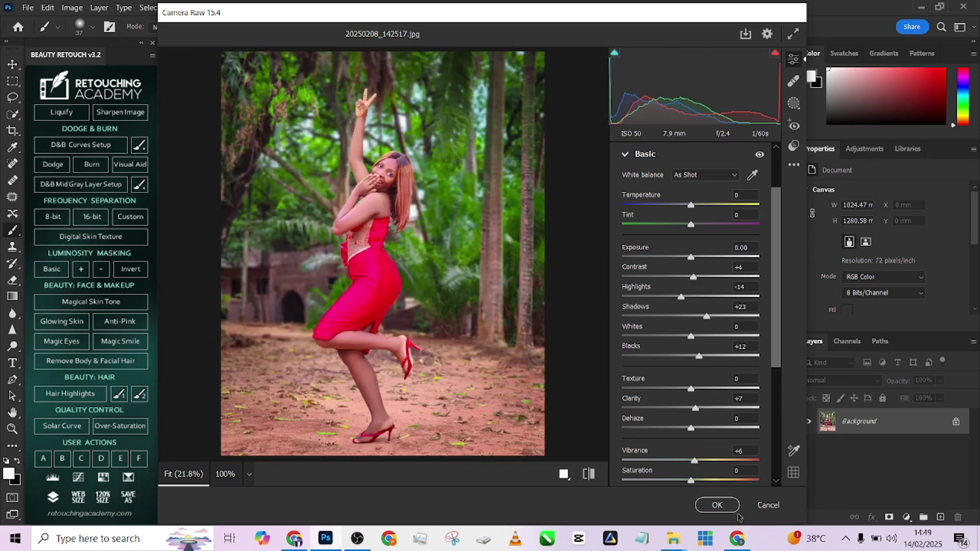
left_click(724, 507)
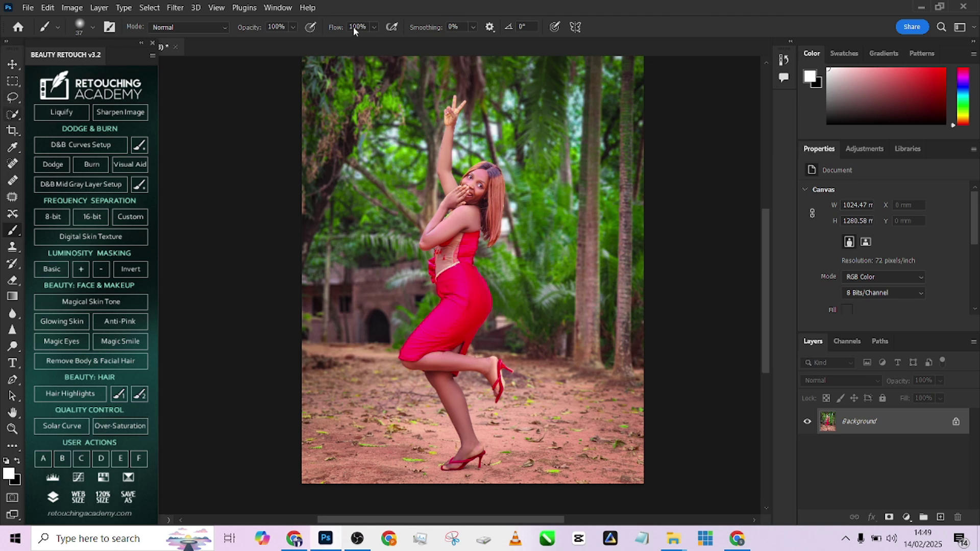
Select the woman with Select Subject and invert the selection so it covers the background
right_click(13, 114)
left_click(56, 124)
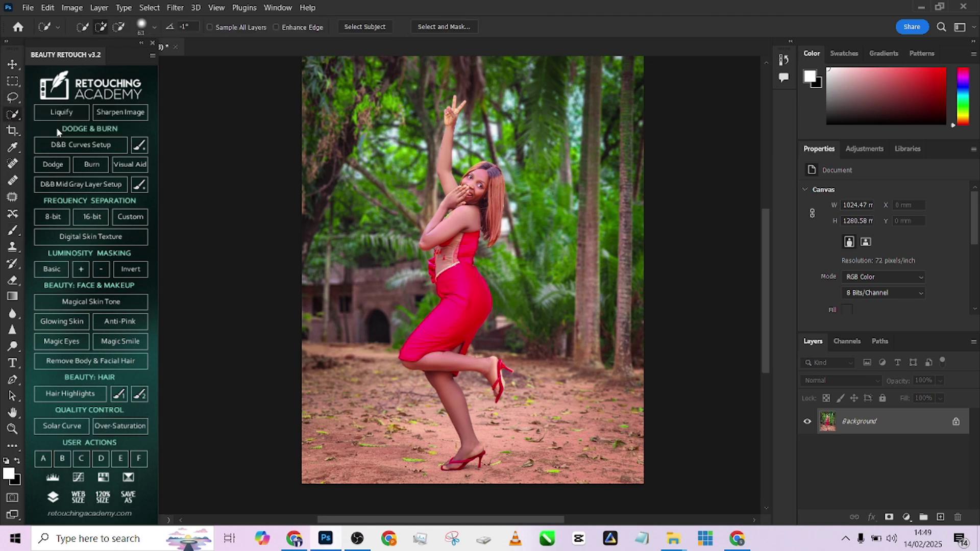
left_click(365, 27)
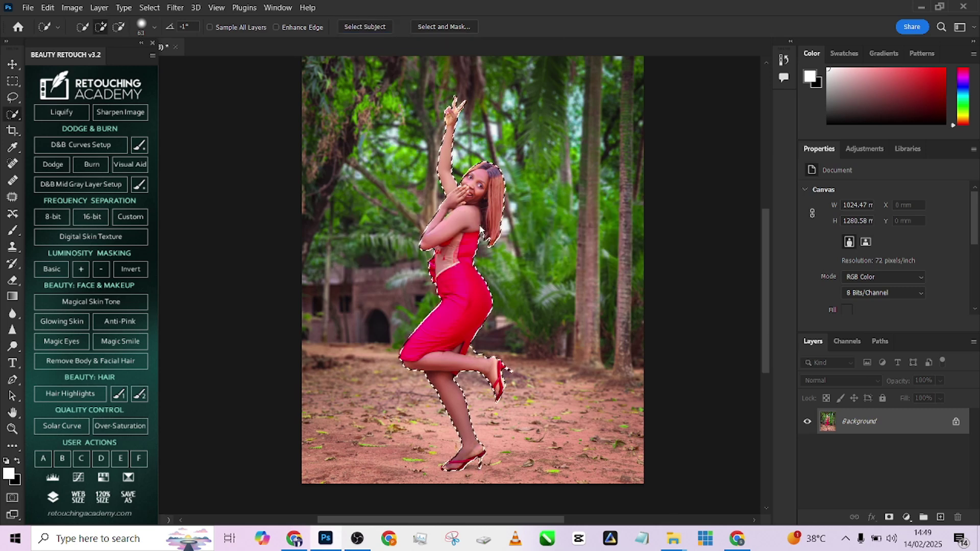
right_click(427, 193)
left_click(481, 219)
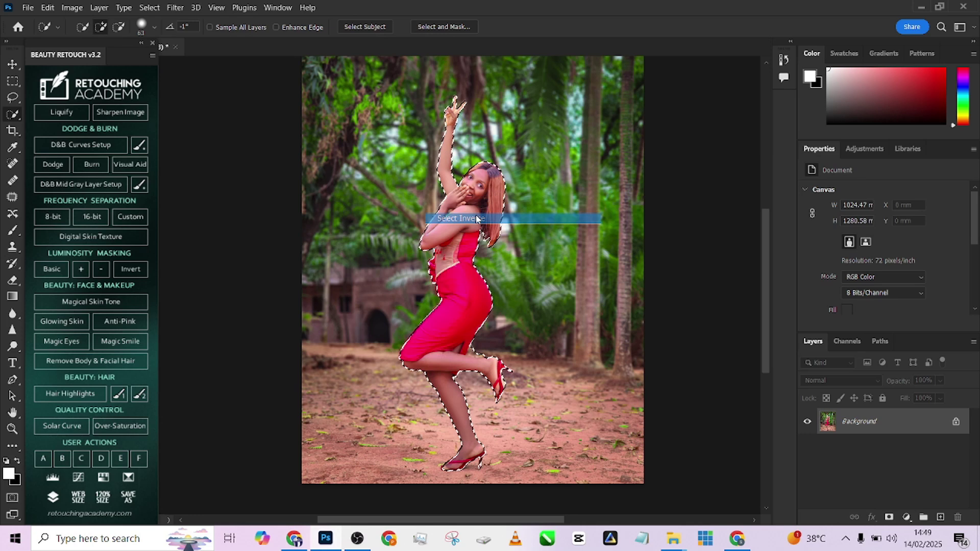
Add the background gap between the dress hem and the raised calf to the selection with the Polygonal Lasso
right_click(16, 99)
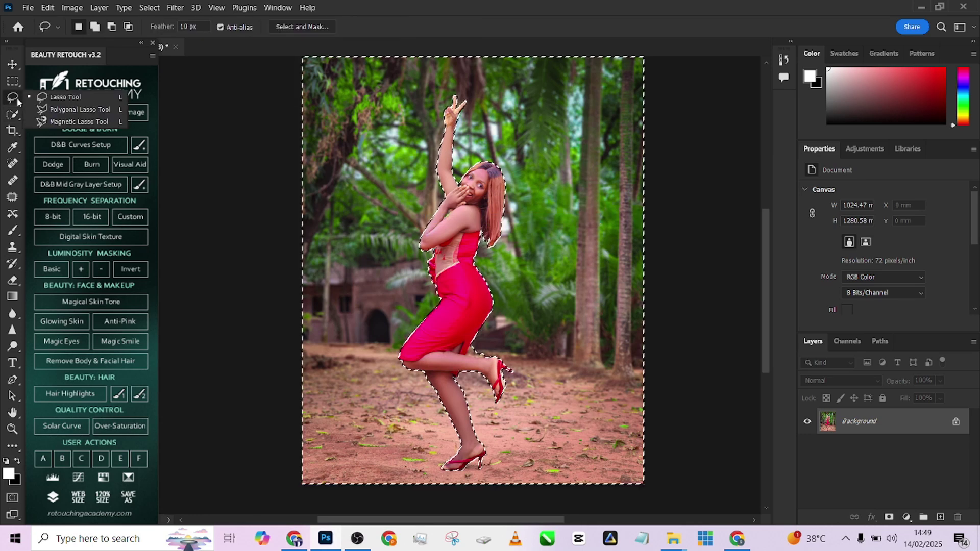
left_click(52, 110)
scroll(512, 274, "up", 2)
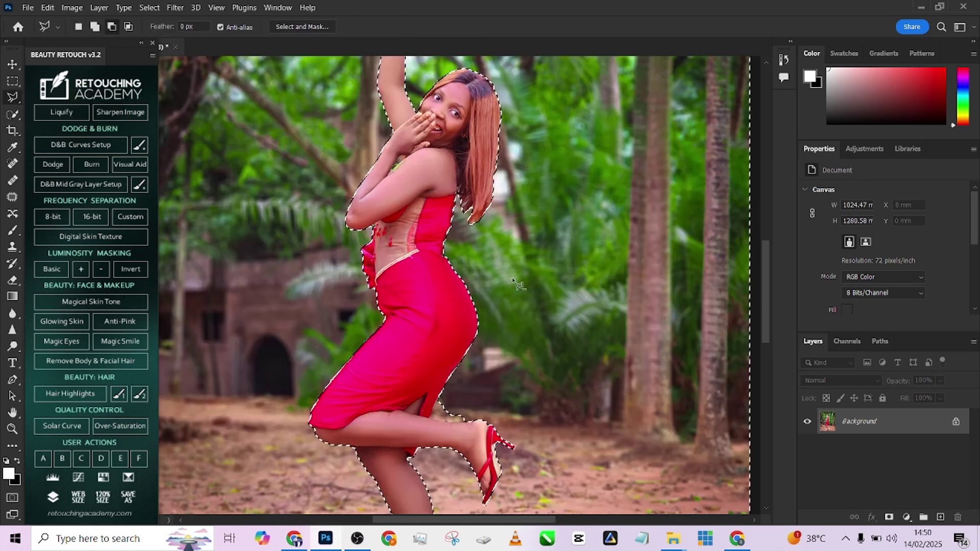
scroll(513, 280, "up", 5)
mouse_move(451, 498)
left_mouse_down()
mouse_move(457, 341)
mouse_move(430, 289)
left_mouse_up()
scroll(431, 311, "up", 1)
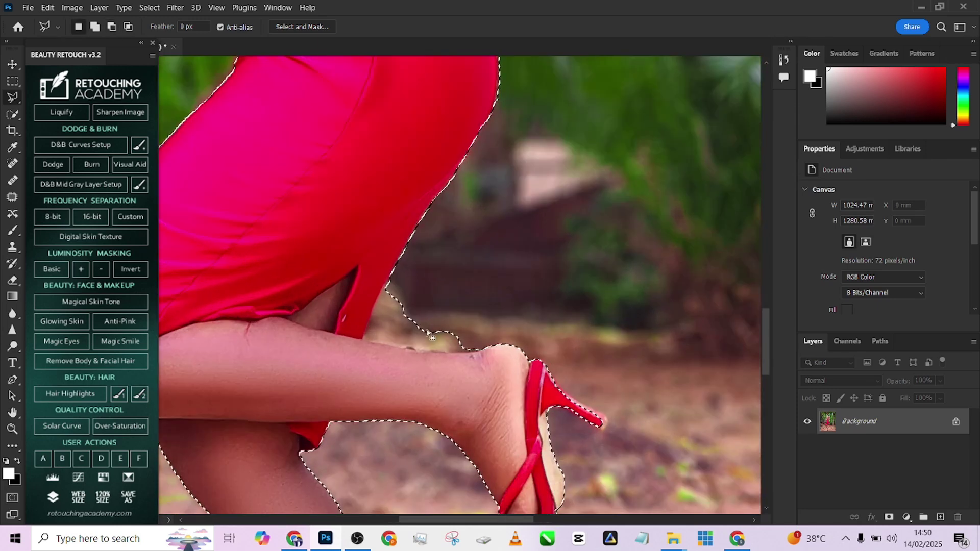
left_click(386, 290, "shift")
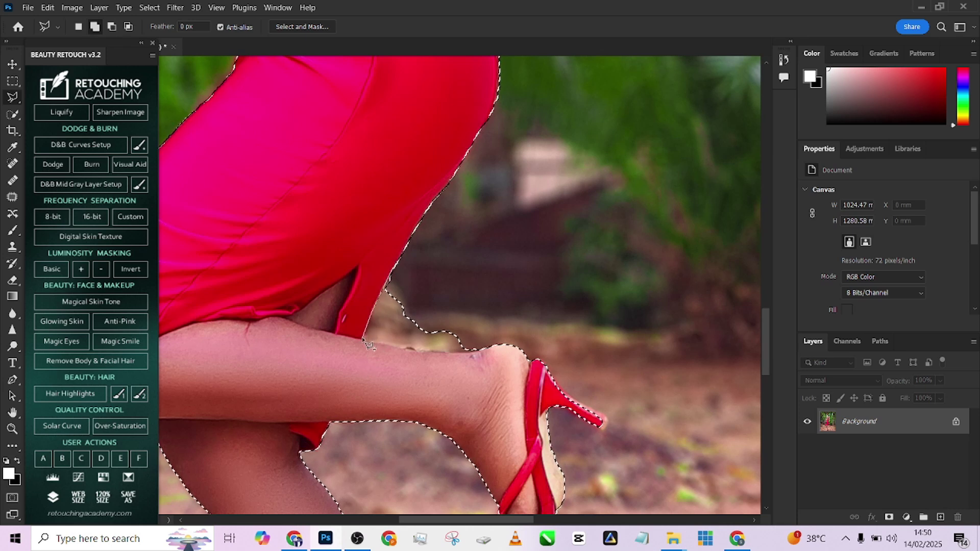
left_click(363, 339)
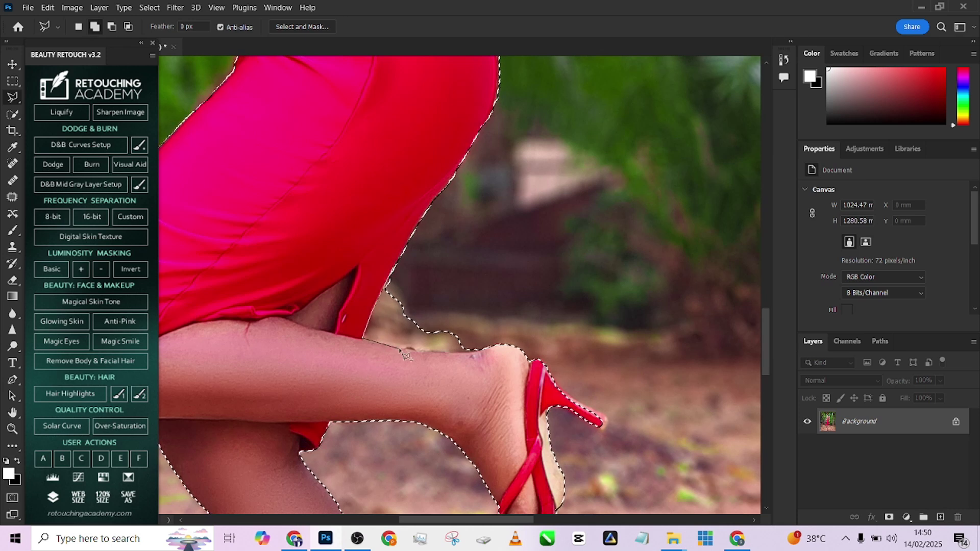
left_click(486, 353)
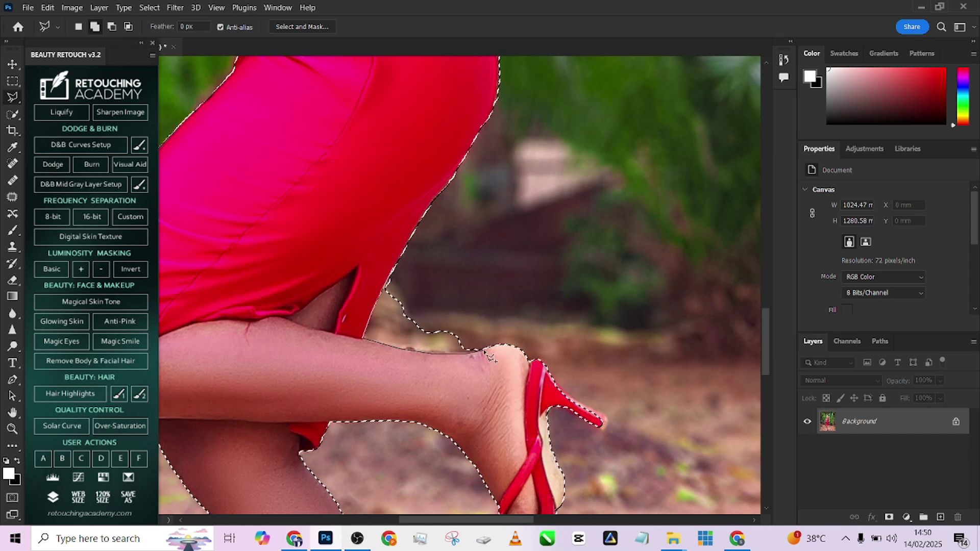
double_click(497, 249)
Subtract the toe end of the standing foot's red sandal from the background selection with the Polygonal Lasso
scroll(440, 262, "down", 10)
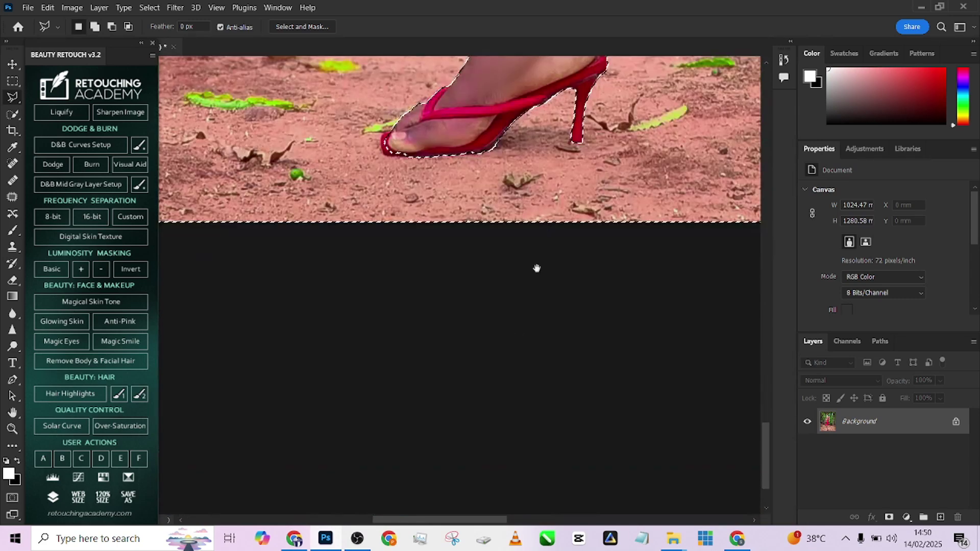
scroll(351, 404, "up", 5)
scroll(320, 387, "up", 2)
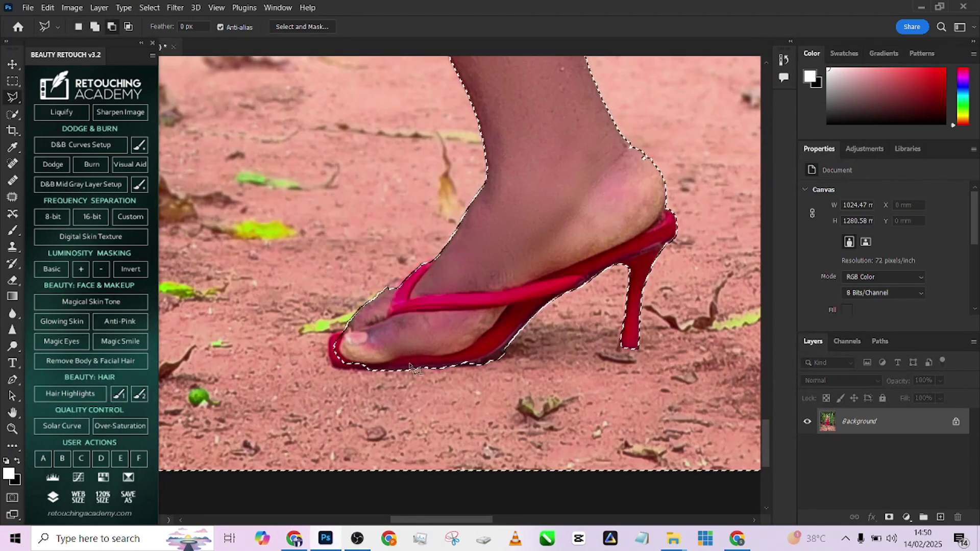
left_click(362, 365)
left_click(339, 367)
left_click(329, 361)
left_click(360, 309)
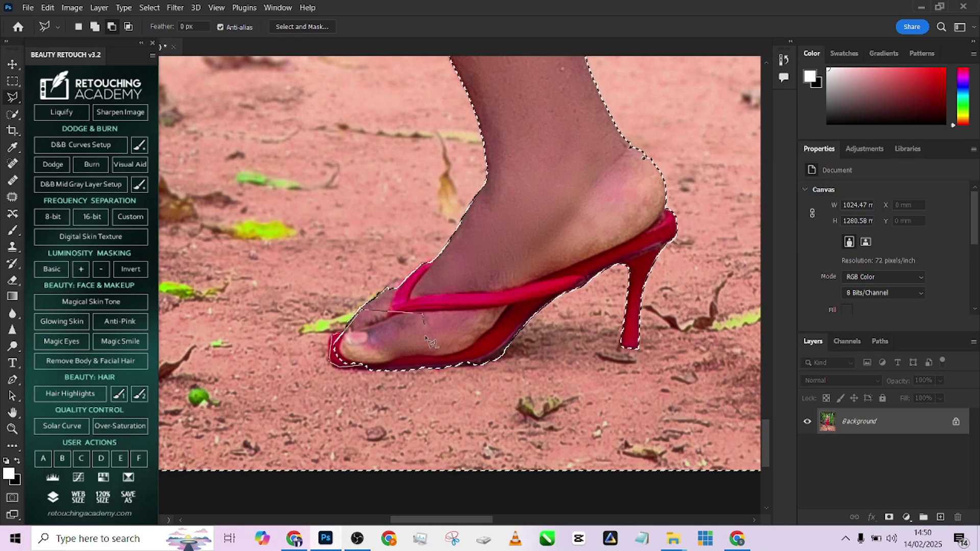
left_click(421, 313)
double_click(423, 351)
Add the small background gap between the wrist and the shoulder to the background selection with the Polygonal Lasso
scroll(508, 329, "down", 4)
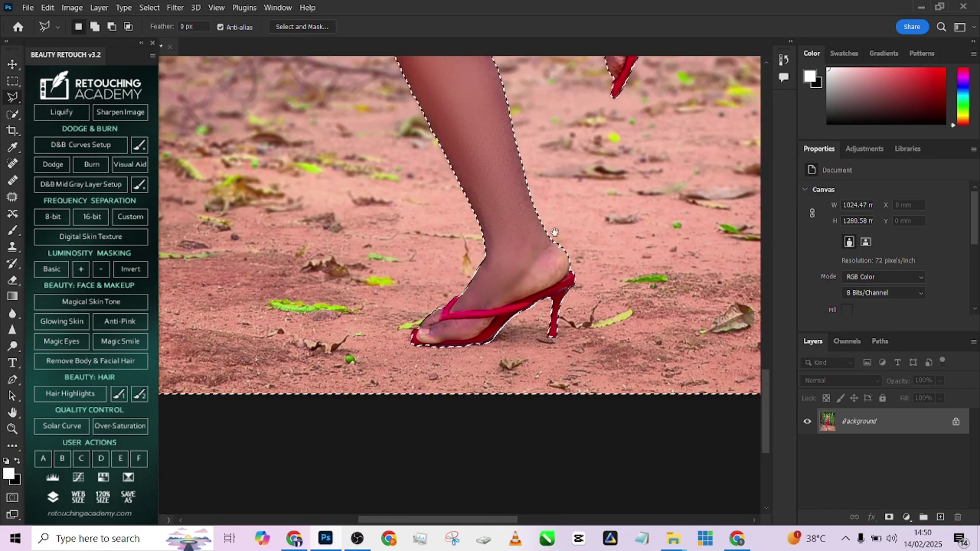
left_click_drag(559, 219, 487, 443)
left_click_drag(341, 173, 560, 273)
left_click_drag(544, 70, 556, 286)
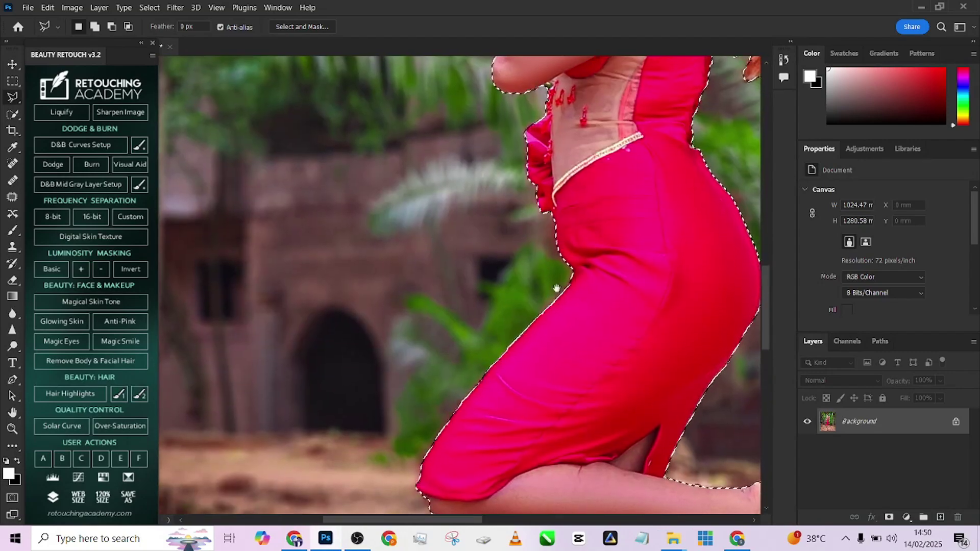
left_click_drag(561, 239, 563, 446)
left_click_drag(560, 330, 516, 493)
mouse_move(540, 299)
left_mouse_down()
mouse_move(529, 444)
mouse_move(530, 392)
mouse_move(452, 221)
left_mouse_up()
mouse_move(415, 409)
left_mouse_down()
mouse_move(374, 206)
mouse_move(423, 337)
left_mouse_up()
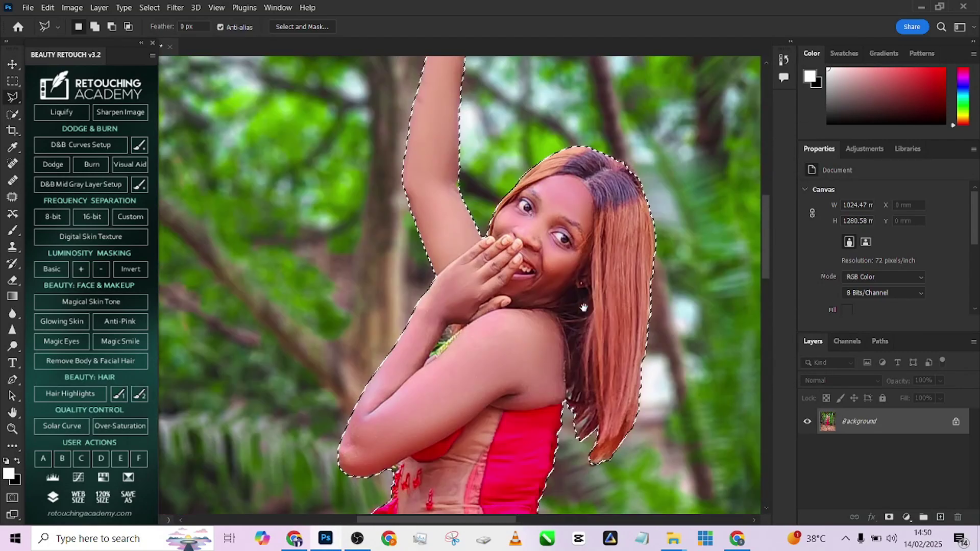
scroll(424, 340, "up", 3)
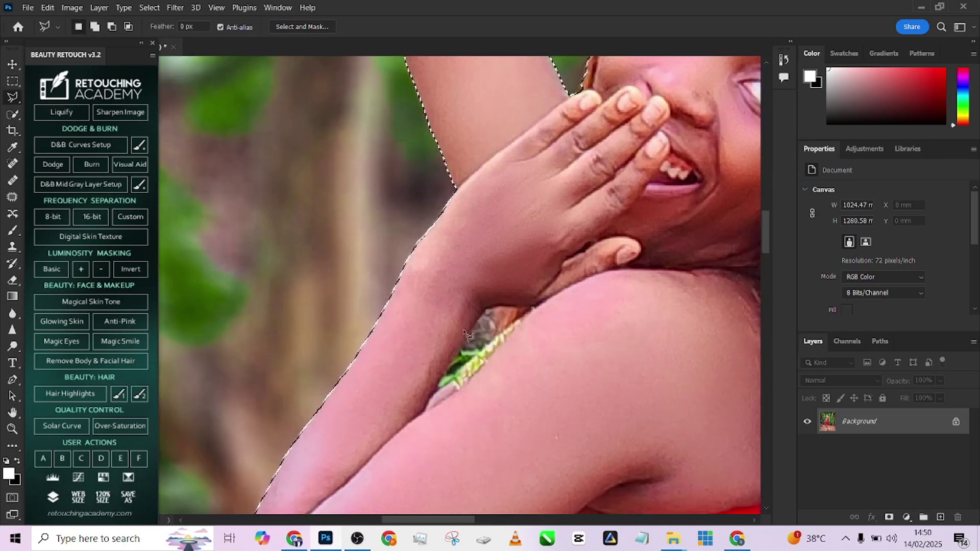
left_click(485, 309)
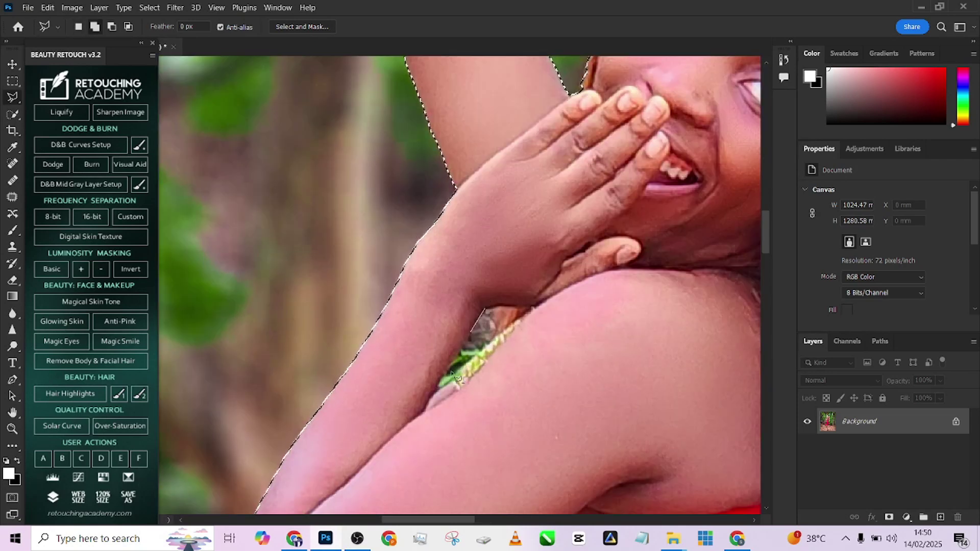
left_click(425, 408)
left_click(486, 309)
key("ctrl+0")
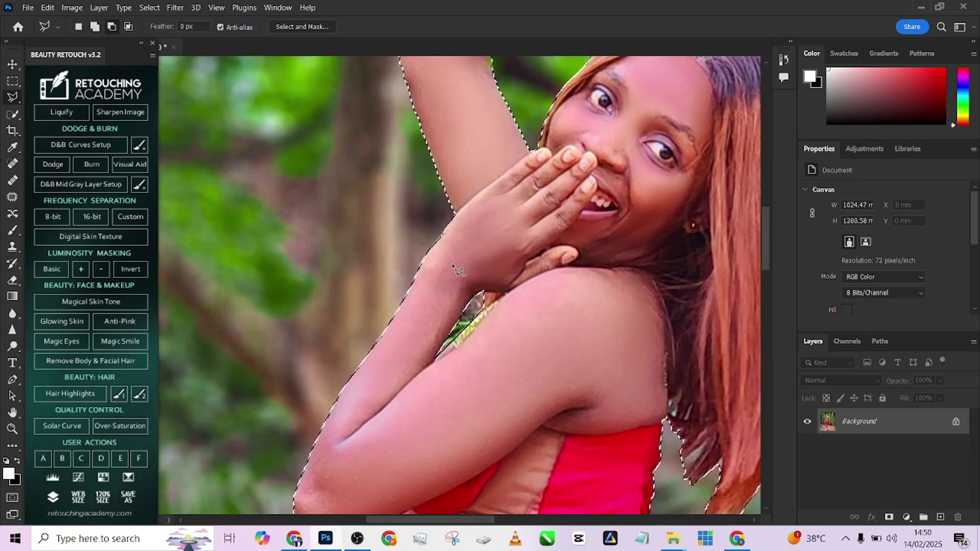
Duplicate the Background layer, cut the selected surroundings onto their own layer, and keep the woman's cut-out layer on top
scroll(458, 274, "down", 3)
left_click_drag(380, 329, 393, 254)
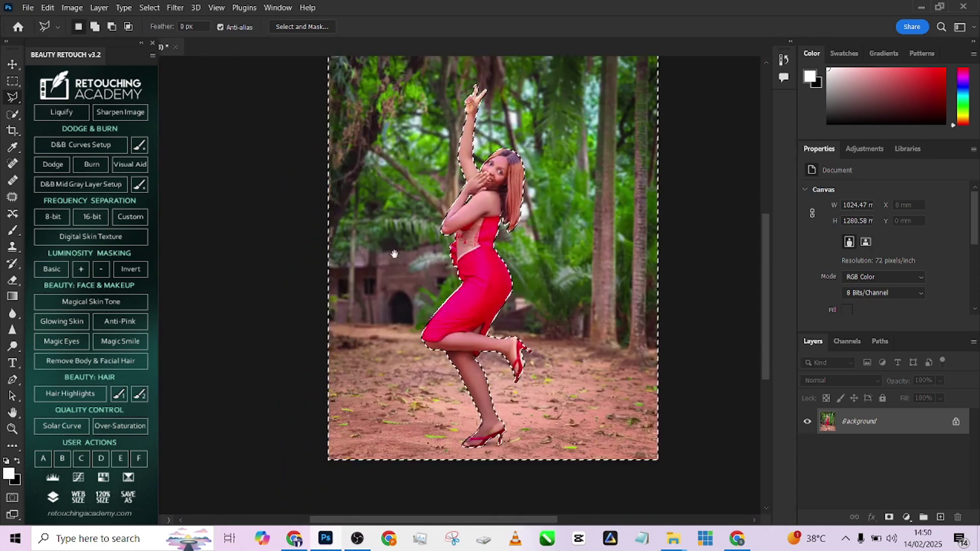
left_click_drag(922, 430, 940, 514)
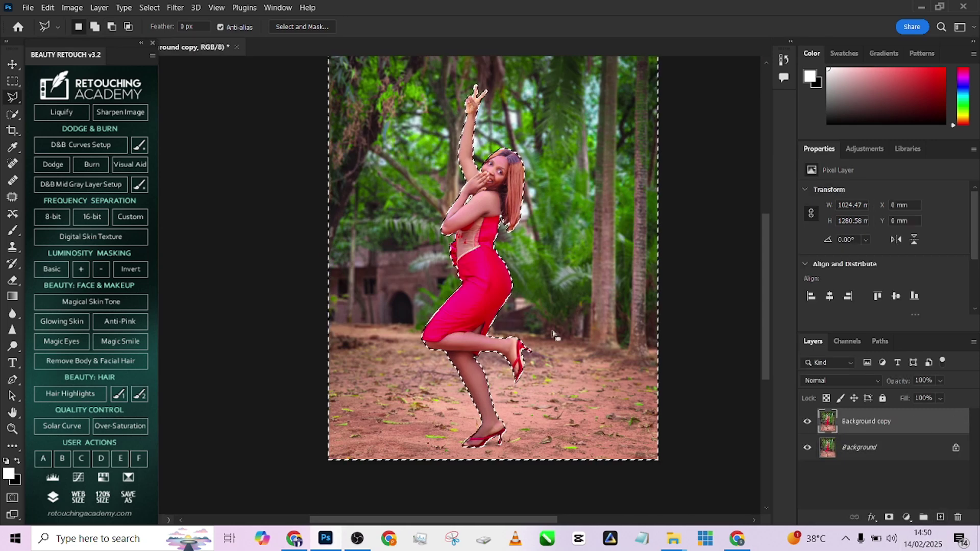
right_click(522, 297)
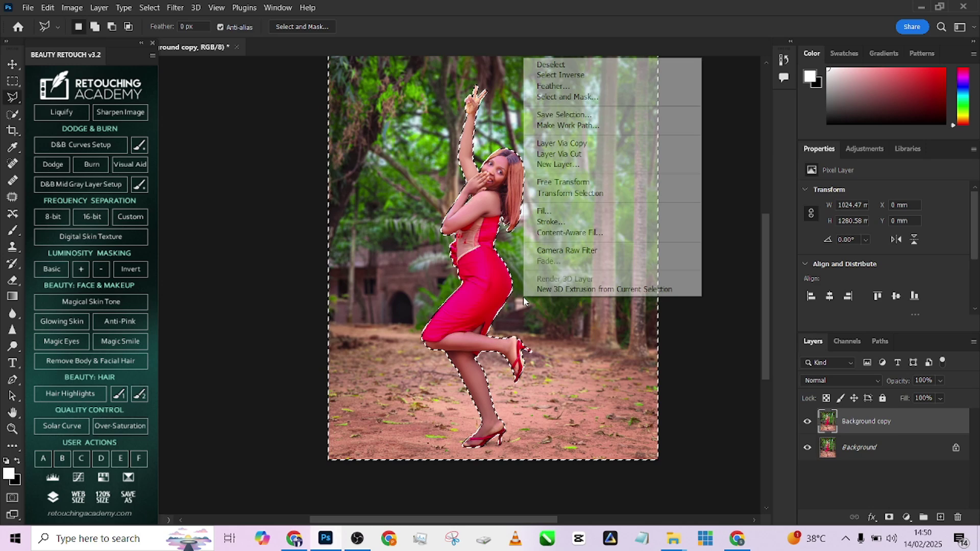
left_click(549, 153)
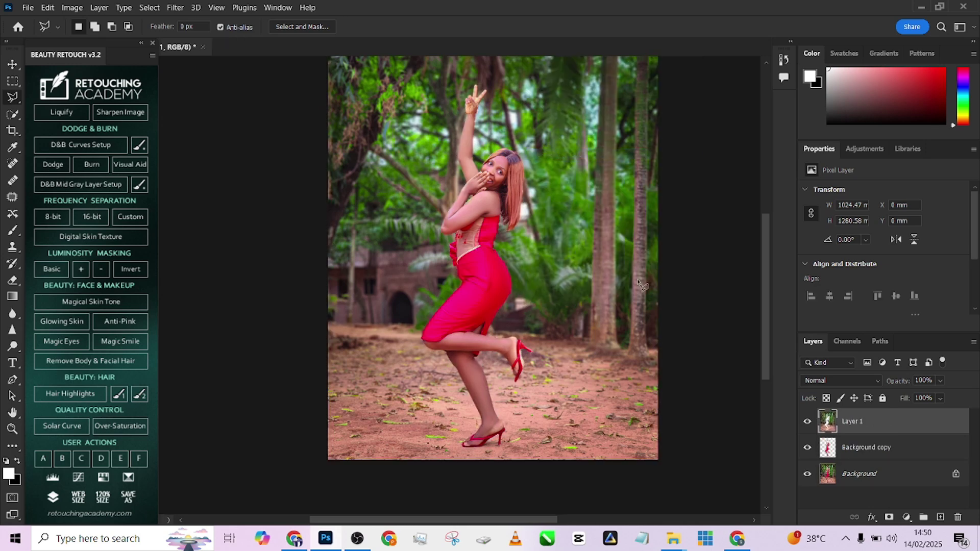
left_click_drag(882, 449, 886, 415)
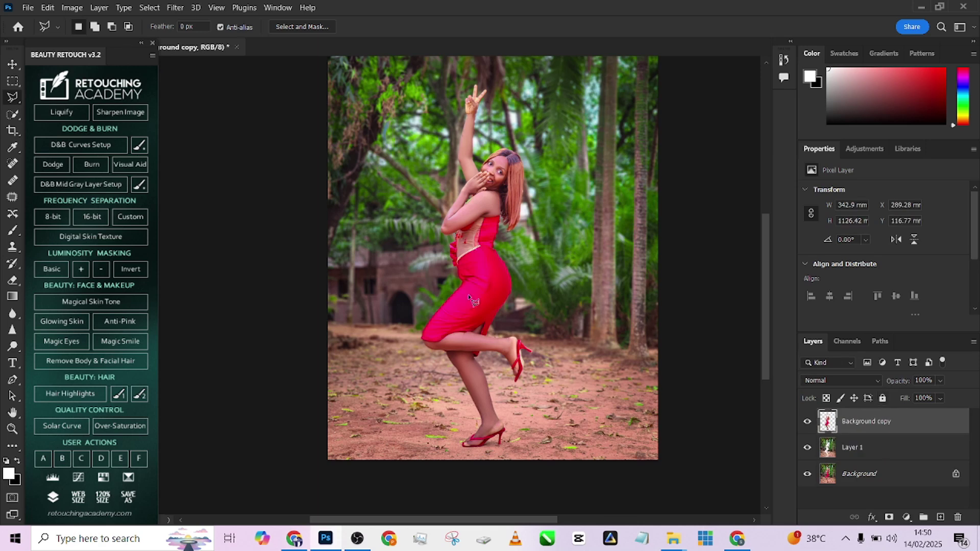
Add a Solid Color fill layer above the woman's layer in brown #884a25
left_click(907, 517)
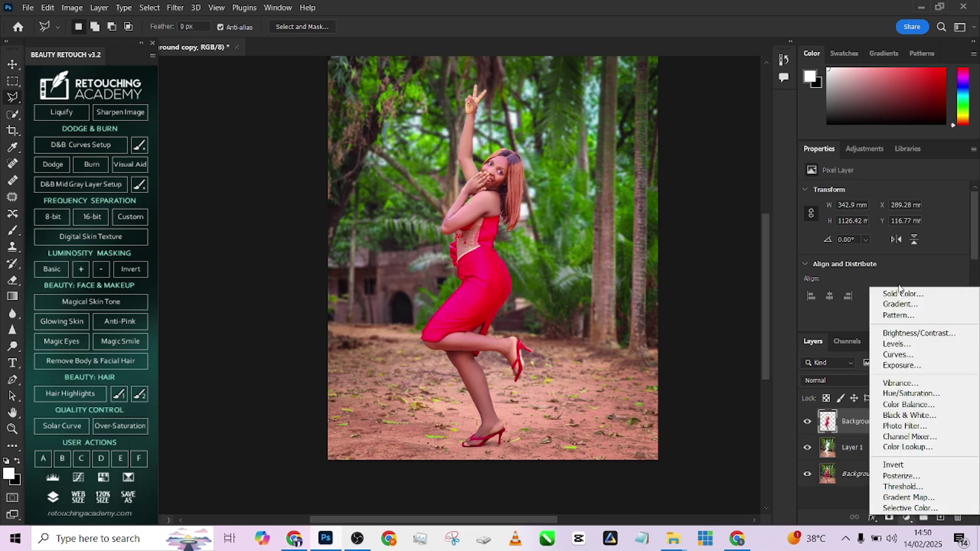
left_click(901, 292)
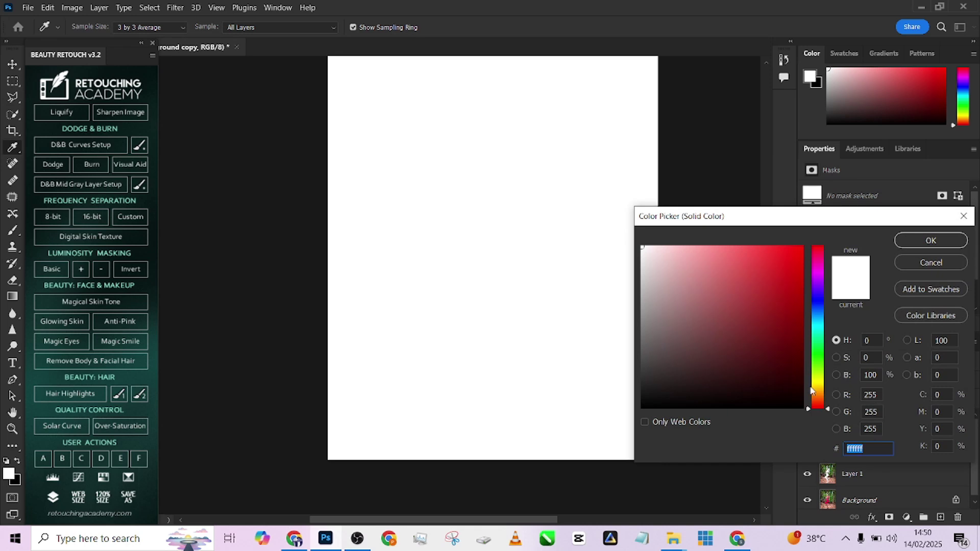
left_click(820, 394)
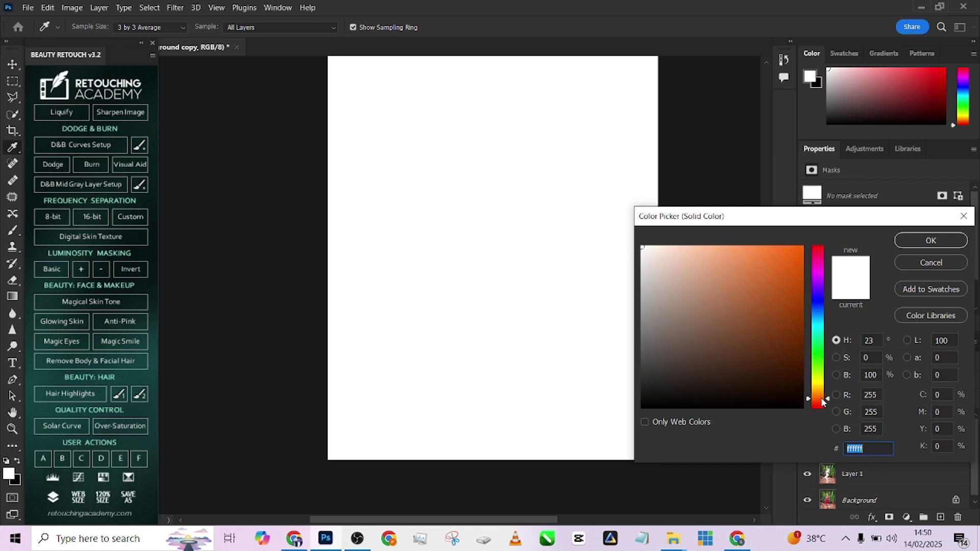
left_click_drag(755, 343, 760, 322)
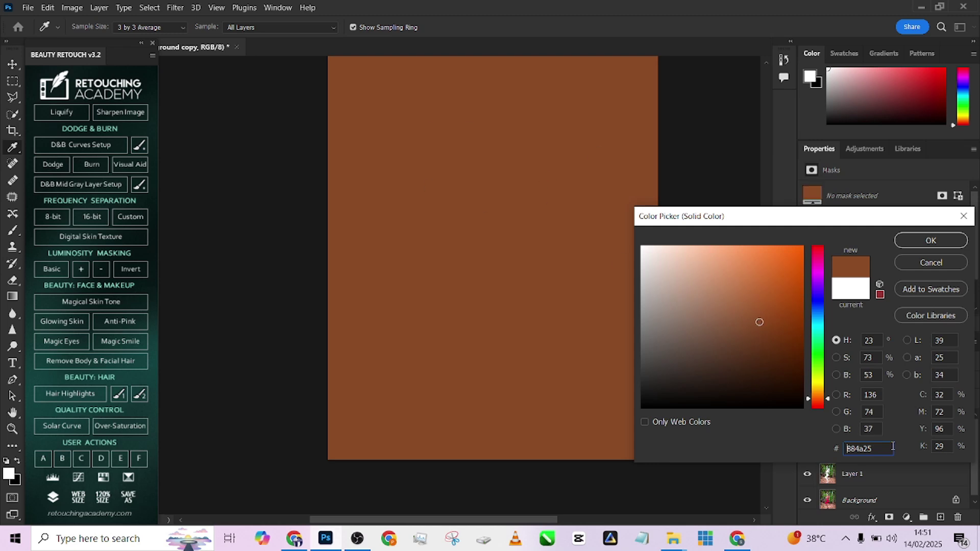
left_click_drag(892, 446, 814, 454)
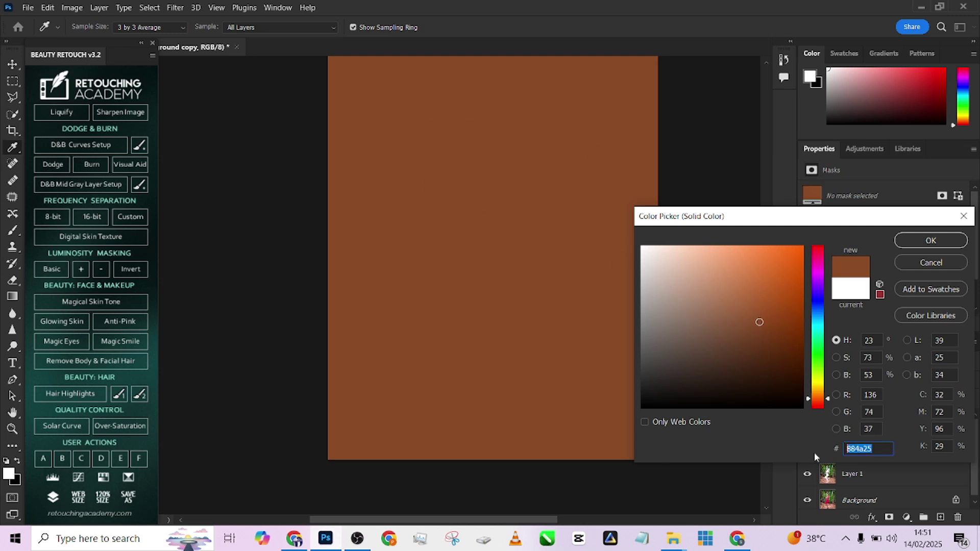
left_click(931, 240)
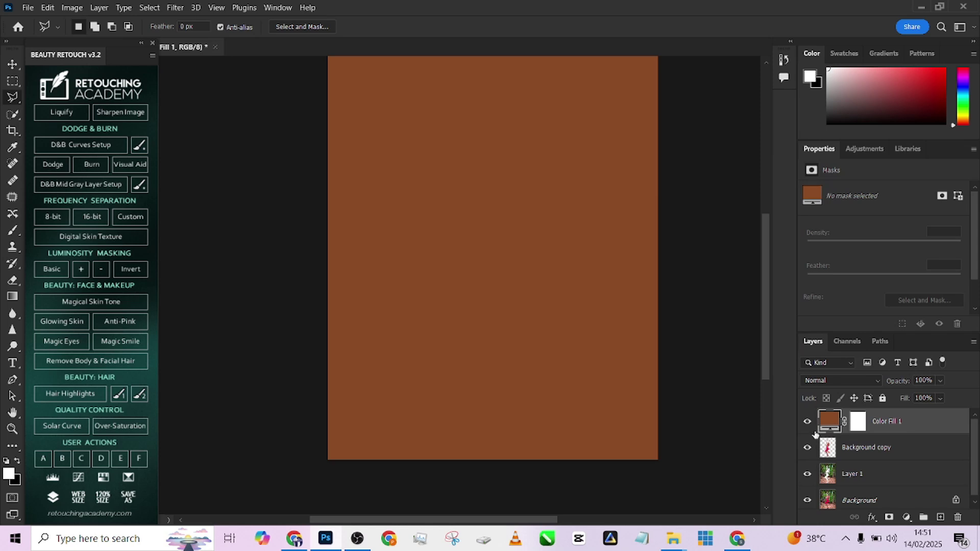
Hide the color fill and mask a duplicate of Background copy to the skin and hair tones using Color Range with fuzziness 11
left_click(807, 423)
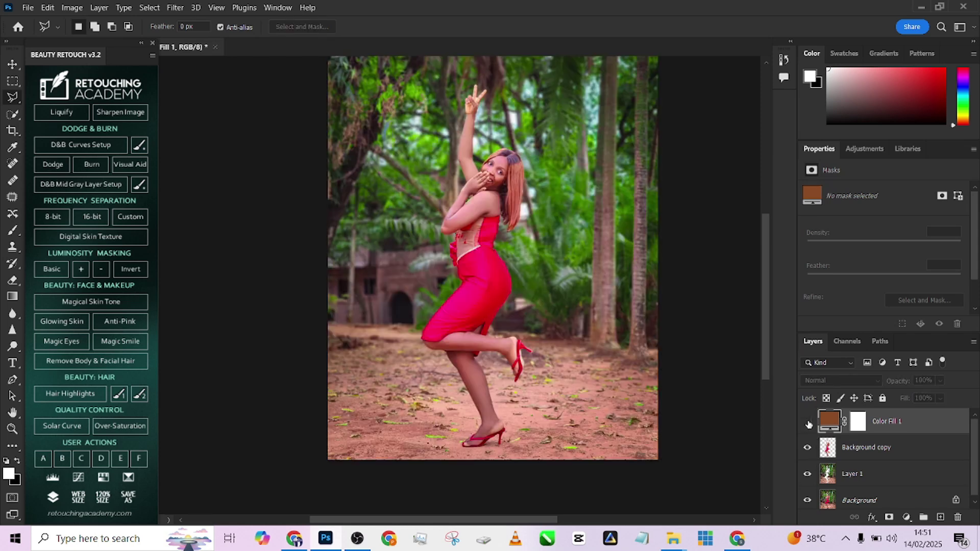
left_click(895, 450)
key("ctrl+j")
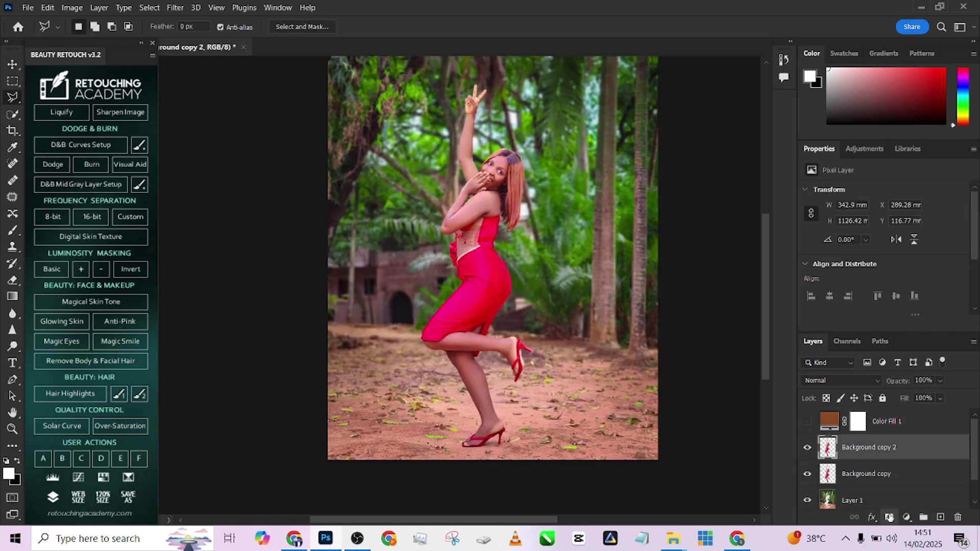
left_click(889, 517)
left_click(147, 8)
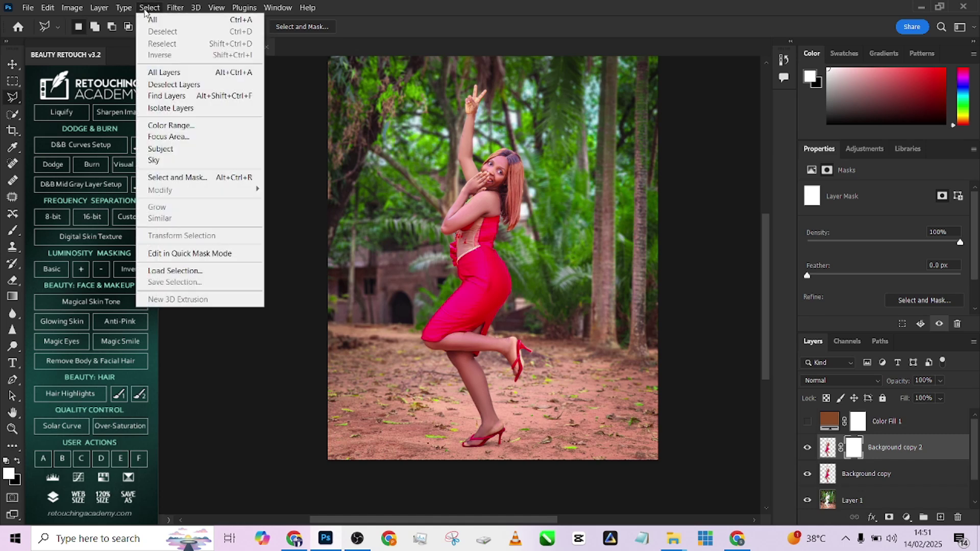
left_click(179, 126)
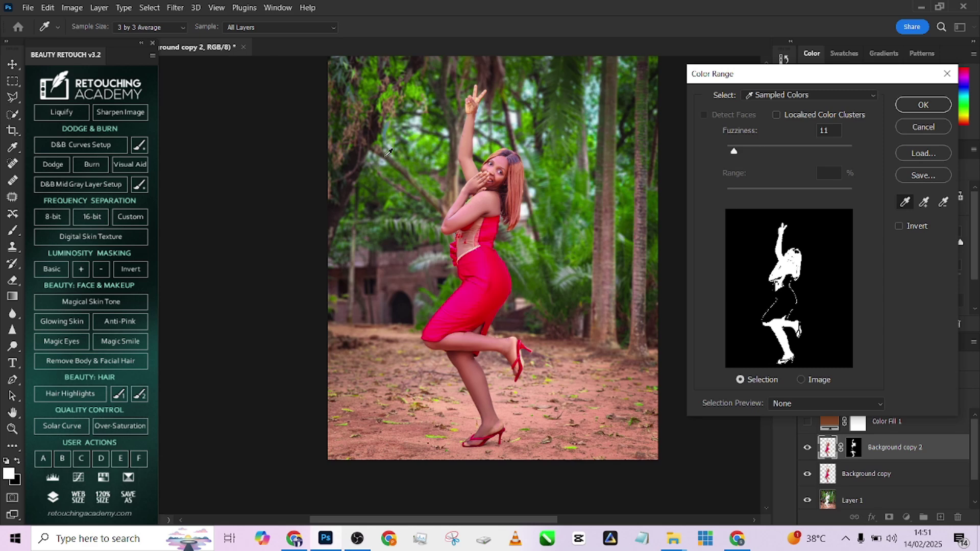
left_click(912, 106)
Transfer the skin mask to the Color Fill 1 layer, delete the Background copy 2 layer, and show the fill
left_click(863, 445)
left_click_drag(857, 445, 831, 419)
key("Delete")
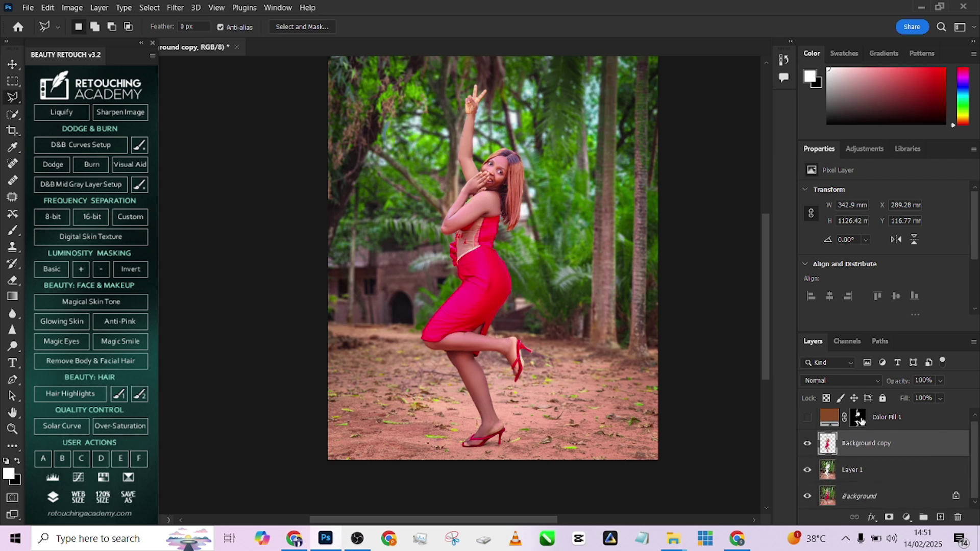
left_click(919, 420)
left_click(806, 424)
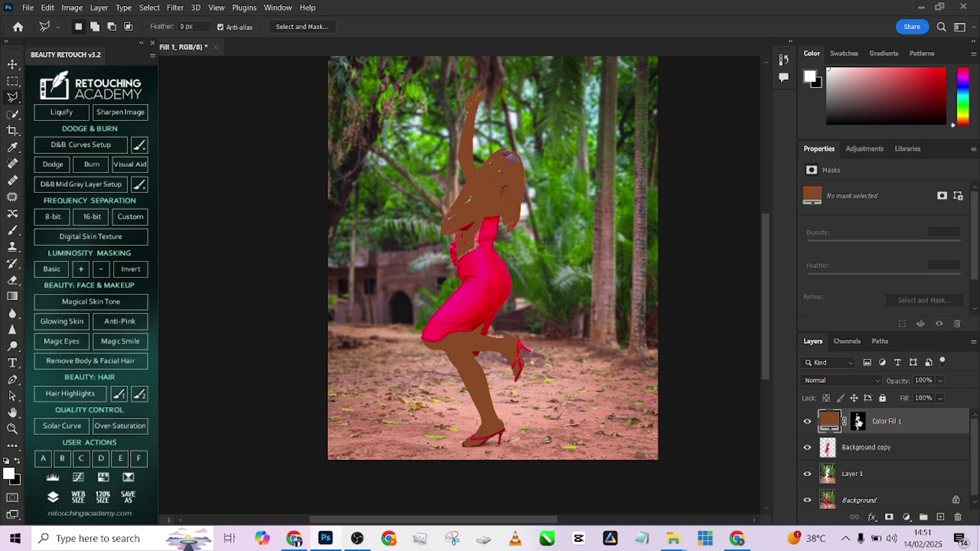
Try Soft Light on Color Fill 1, reduce its fill to 57%, and set its blend mode to Color
left_click(858, 422)
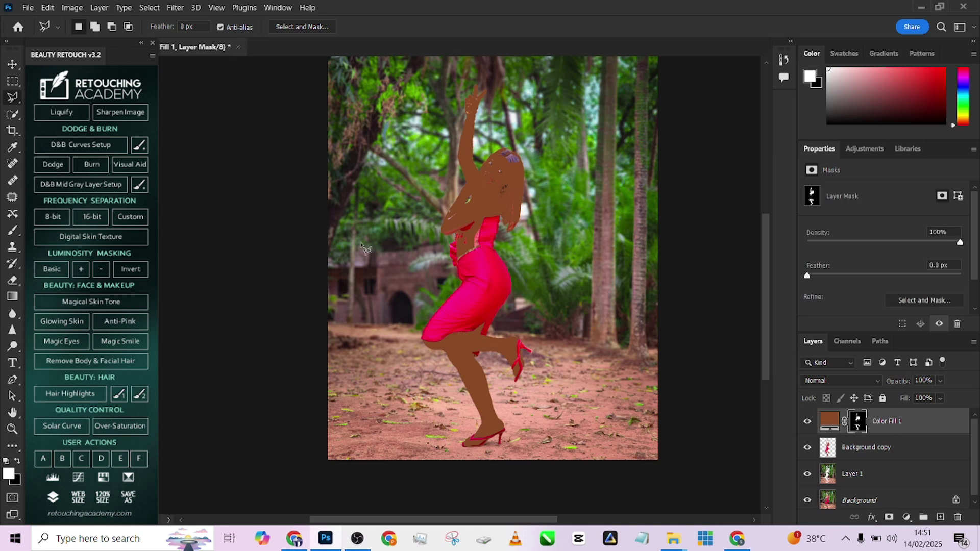
left_click(842, 380)
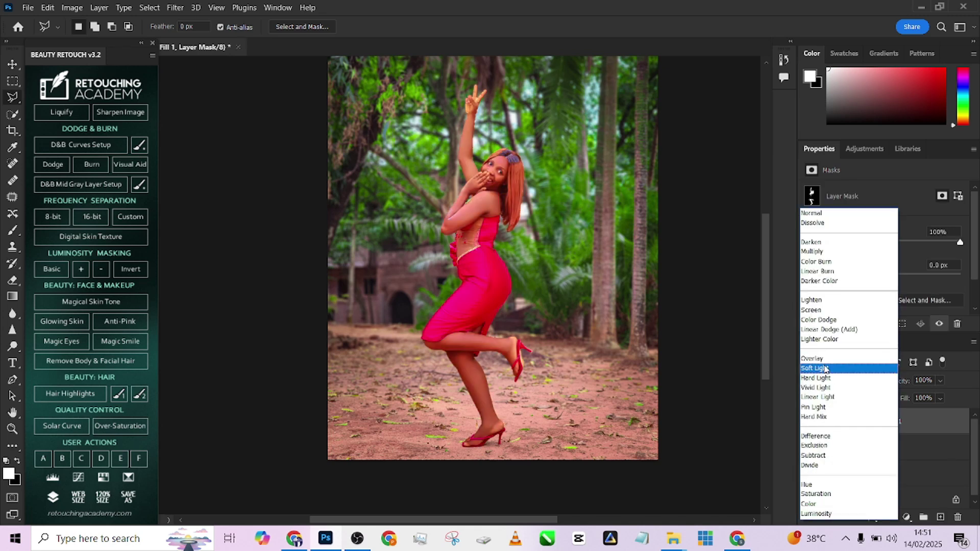
left_click(825, 368)
left_click(940, 399)
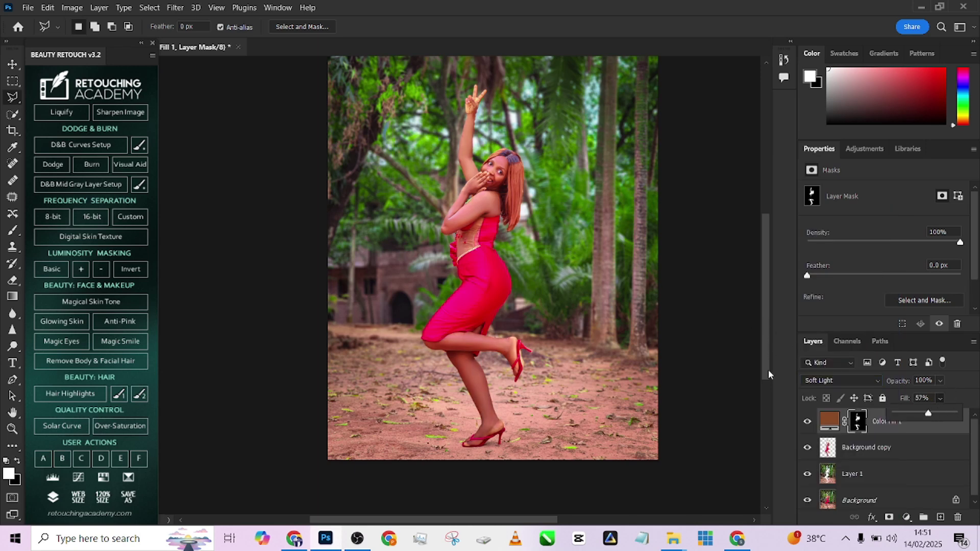
left_click(814, 378)
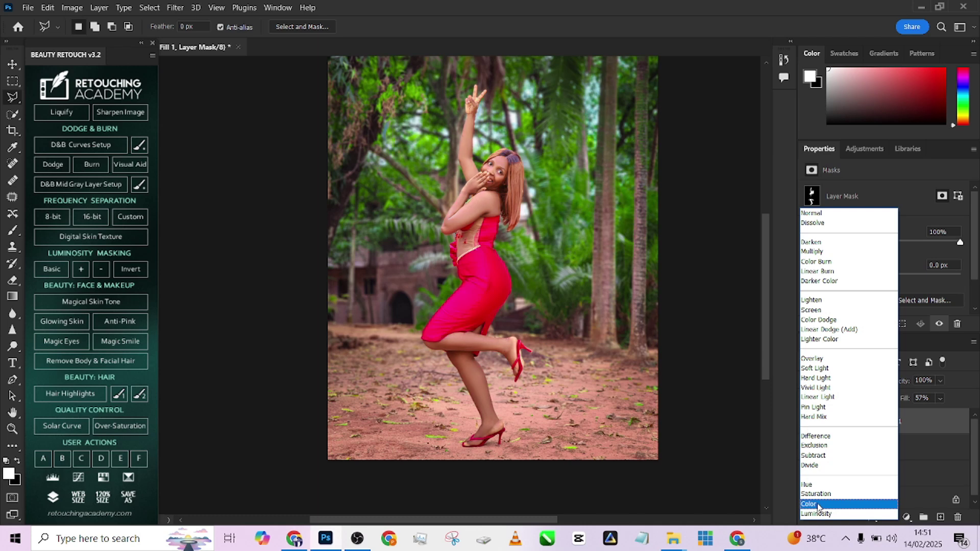
left_click(817, 504)
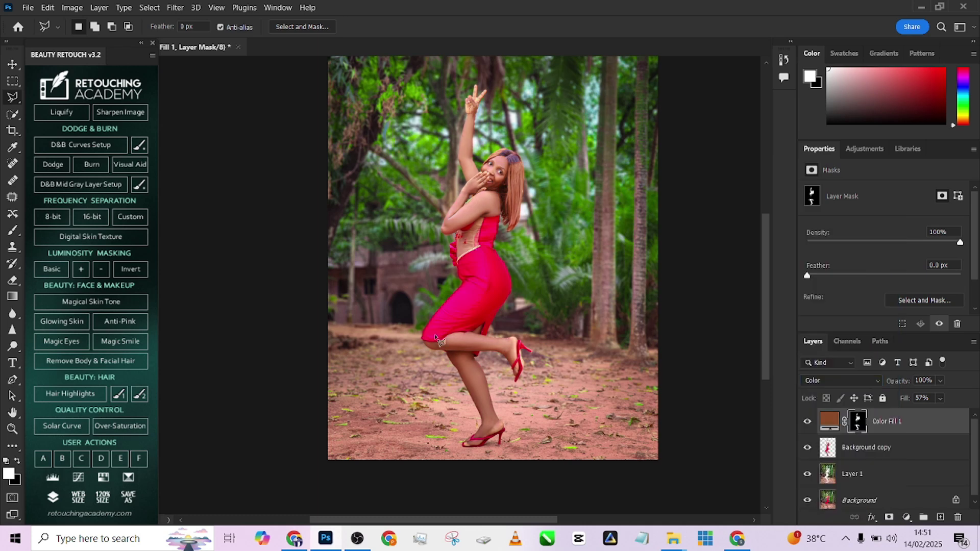
Check the tinted skin up close and set the Color Fill 1 layer's opacity to 74%
scroll(490, 290, "up", 1)
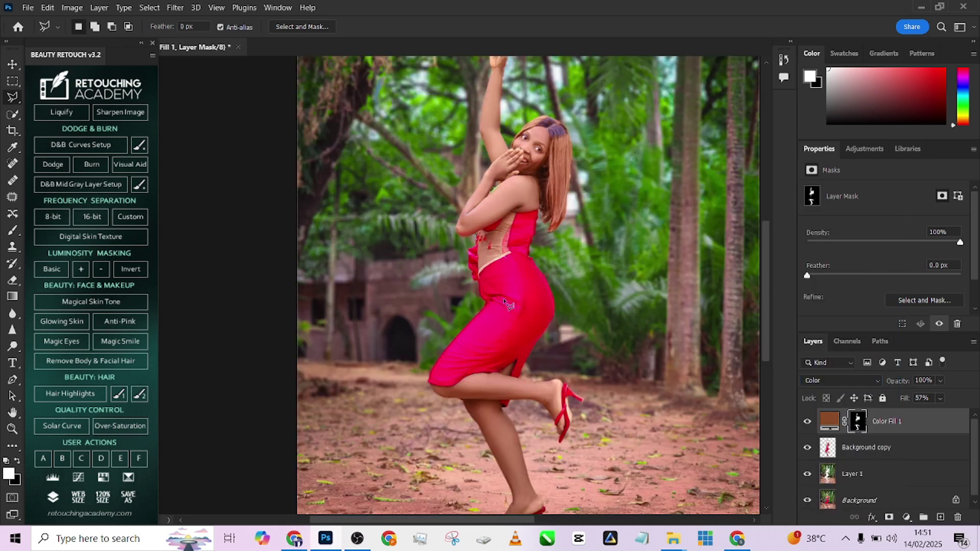
scroll(503, 298, "up", 2)
left_click_drag(506, 299, 528, 329)
left_click_drag(528, 66, 525, 334)
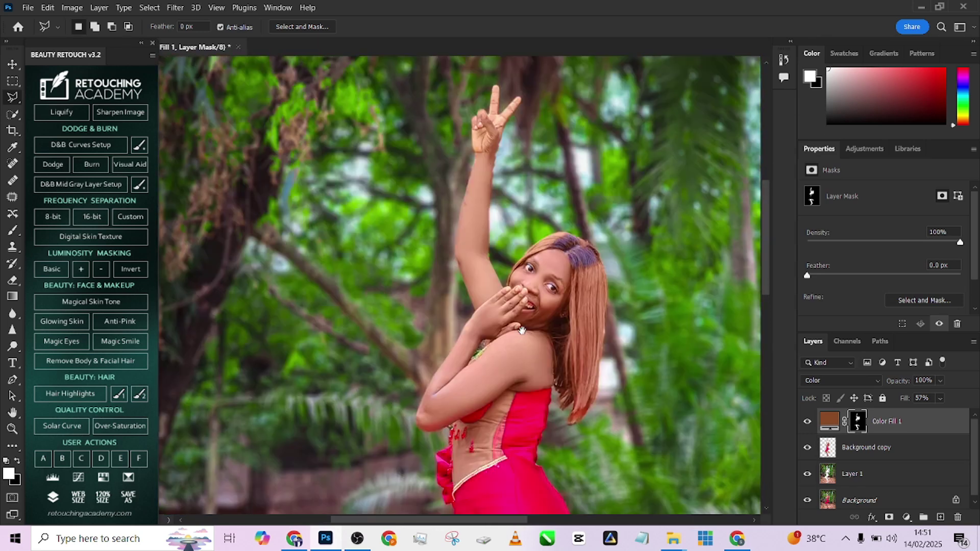
scroll(536, 329, "up", 3)
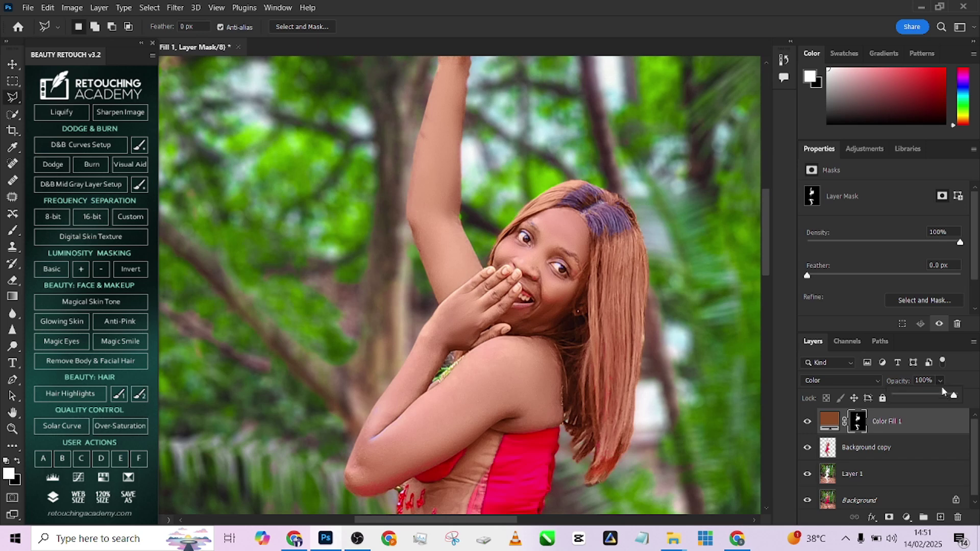
left_click_drag(944, 391, 941, 398)
Examine the tinted skin up close on the arms, face, torso and legs
key("b")
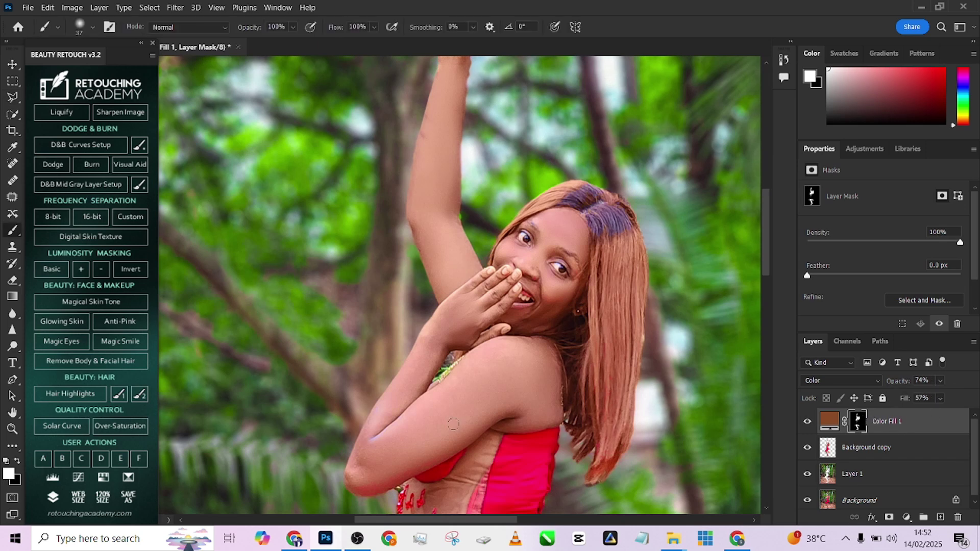
scroll(453, 423, "up", 2)
left_click_drag(443, 417, 545, 274)
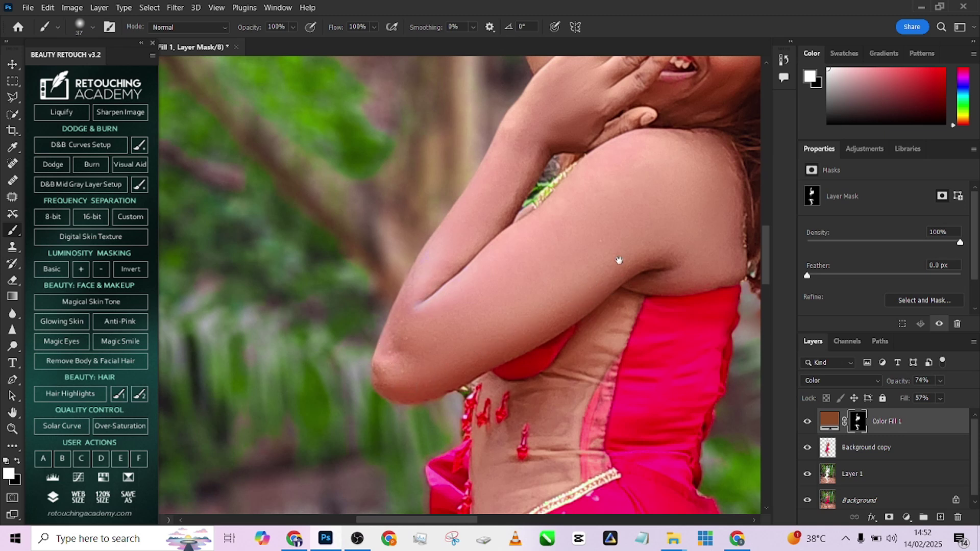
left_click_drag(619, 262, 461, 262)
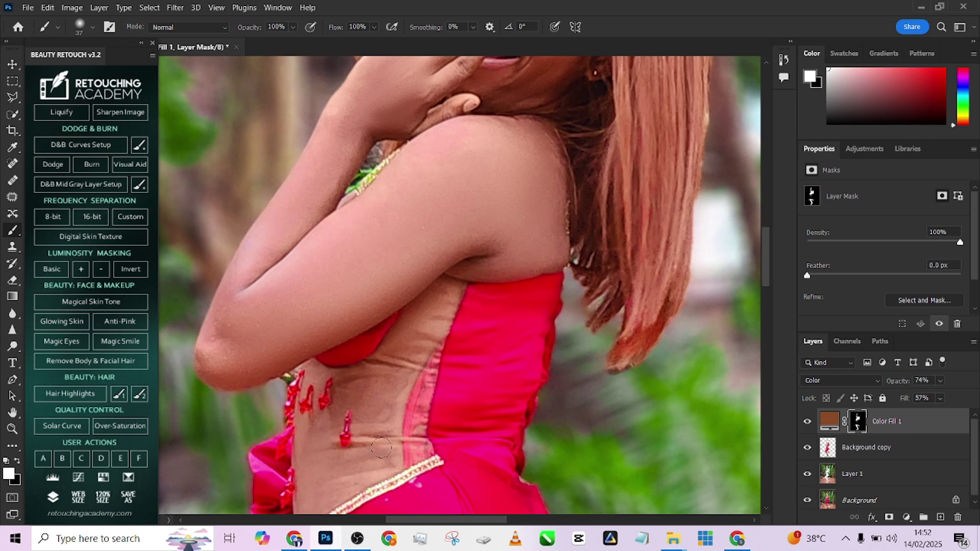
scroll(390, 449, "up", 5)
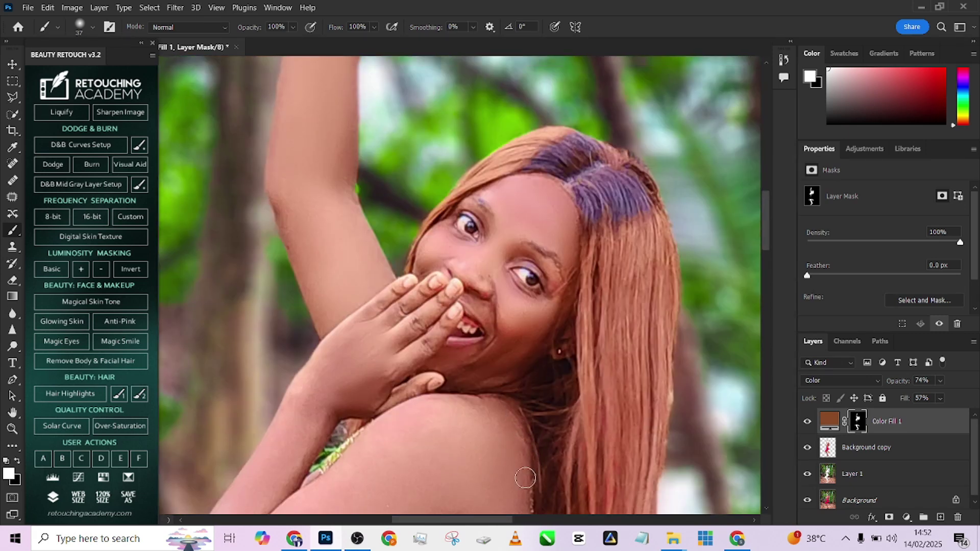
scroll(515, 421, "down", 3)
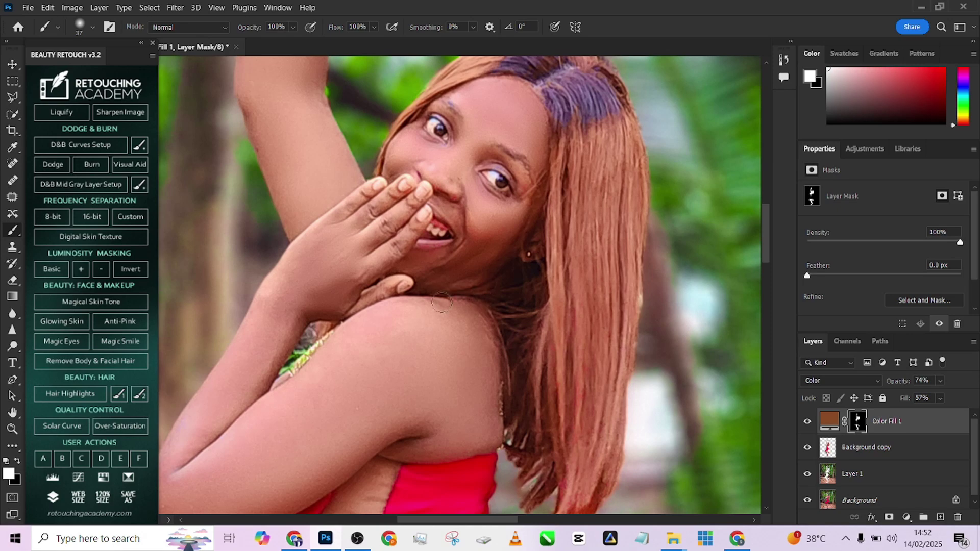
scroll(449, 466, "up", 6)
scroll(453, 489, "down", 15)
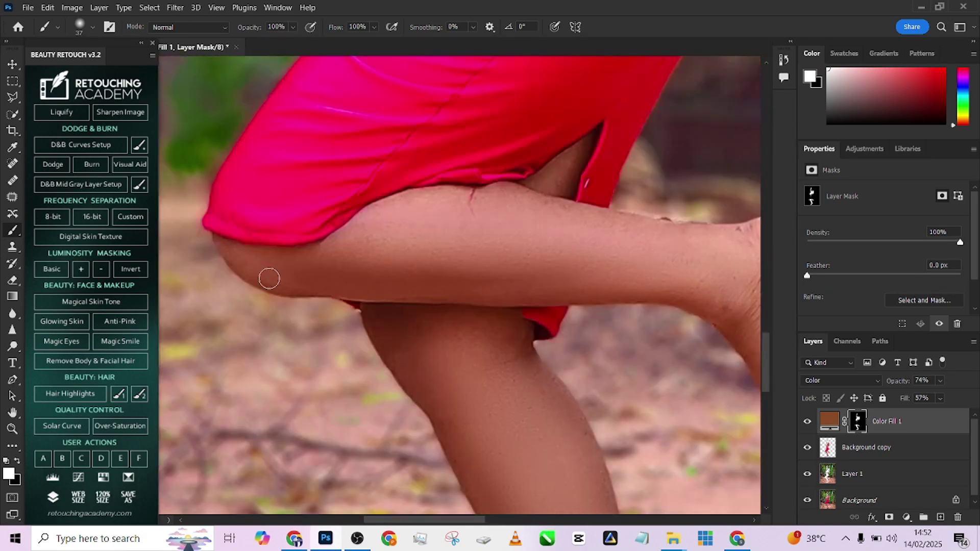
scroll(463, 207, "down", 5)
left_click_drag(463, 206, 466, 490)
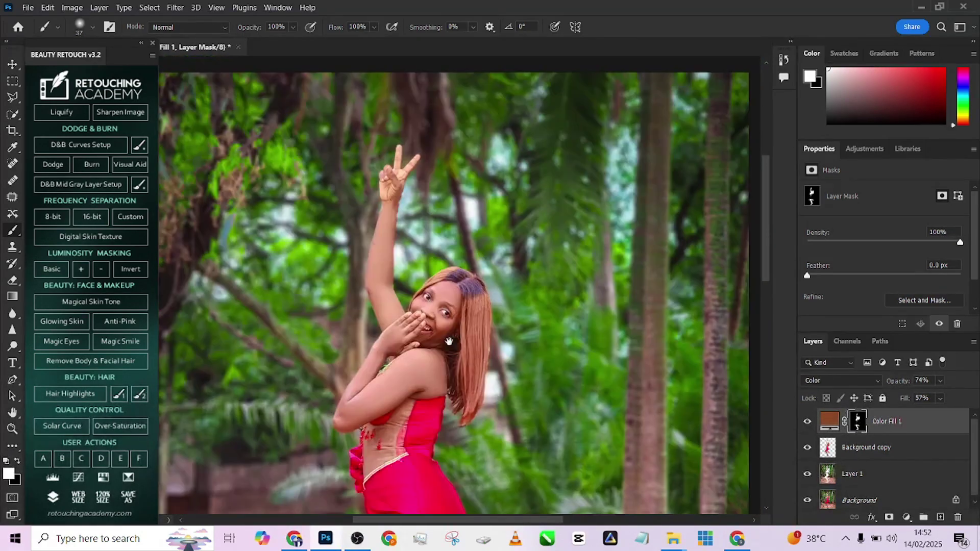
left_click_drag(466, 229, 464, 198)
scroll(487, 318, "up", 5)
Paint black with a soft 65 px brush on the Color Fill 1 mask over the woman's hair
left_click_drag(487, 319, 517, 319)
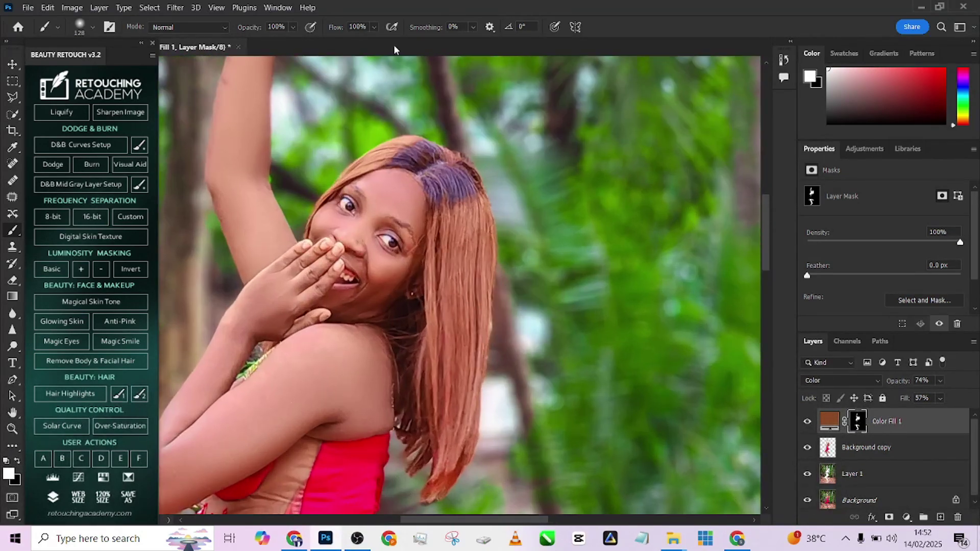
key("x")
right_click(584, 314, "alt")
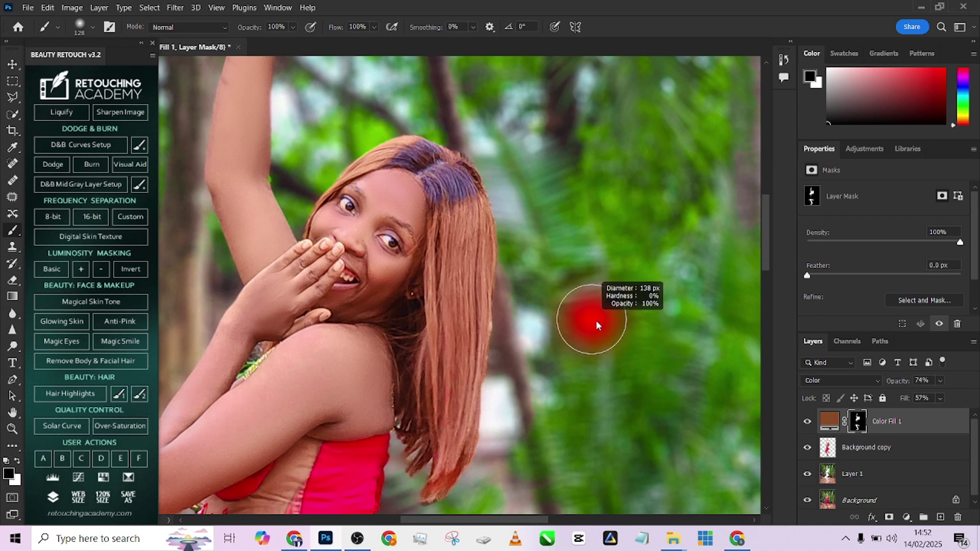
key("bracketleft")
key("bracketleft")
key("bracketleft")
left_click(443, 153)
key("bracketleft")
key("bracketleft")
key("bracketleft")
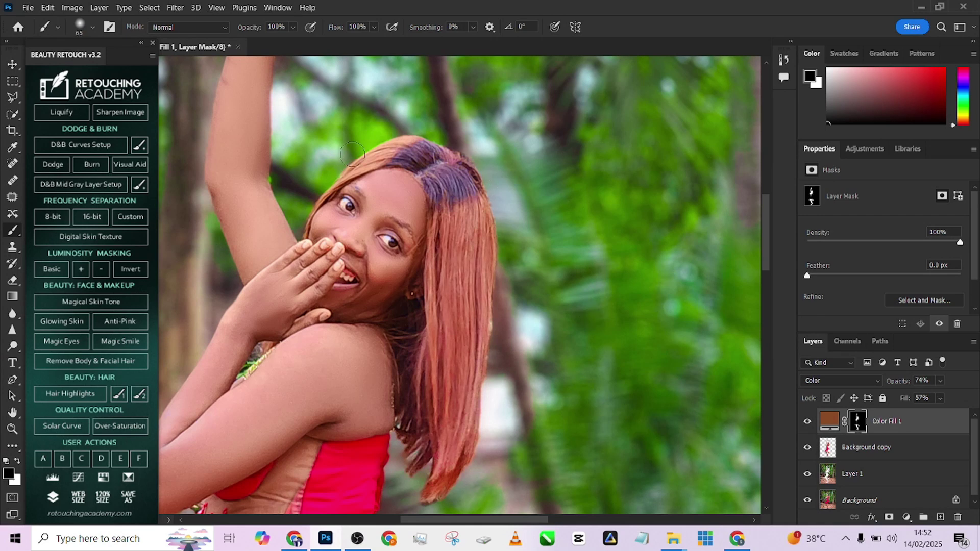
Set the Color Fill 1 layer's opacity to 61%
scroll(480, 153, "down", 5)
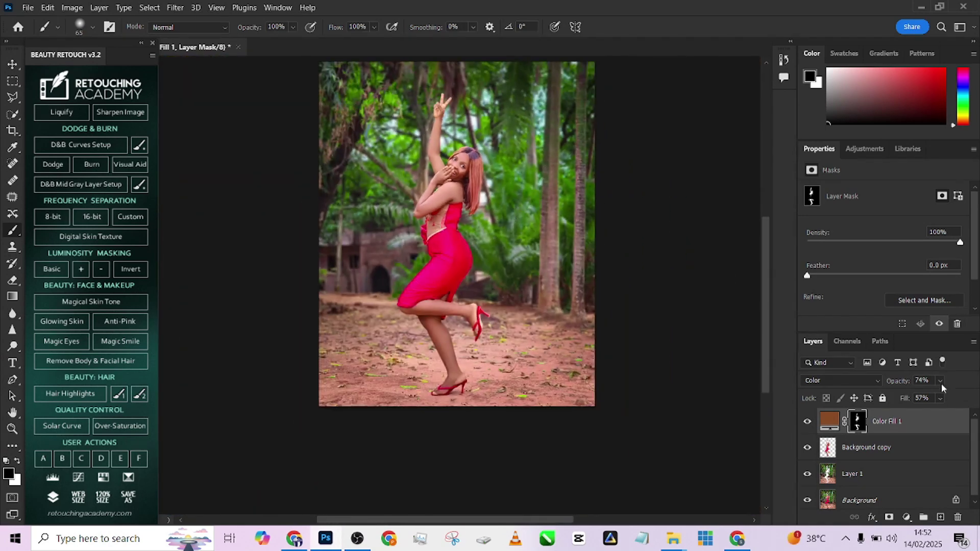
left_click_drag(950, 397, 944, 398)
left_click_drag(489, 291, 485, 316)
Duplicate the Color Fill 1 layer and set the copy's blend mode to Soft Light
key("ctrl+j")
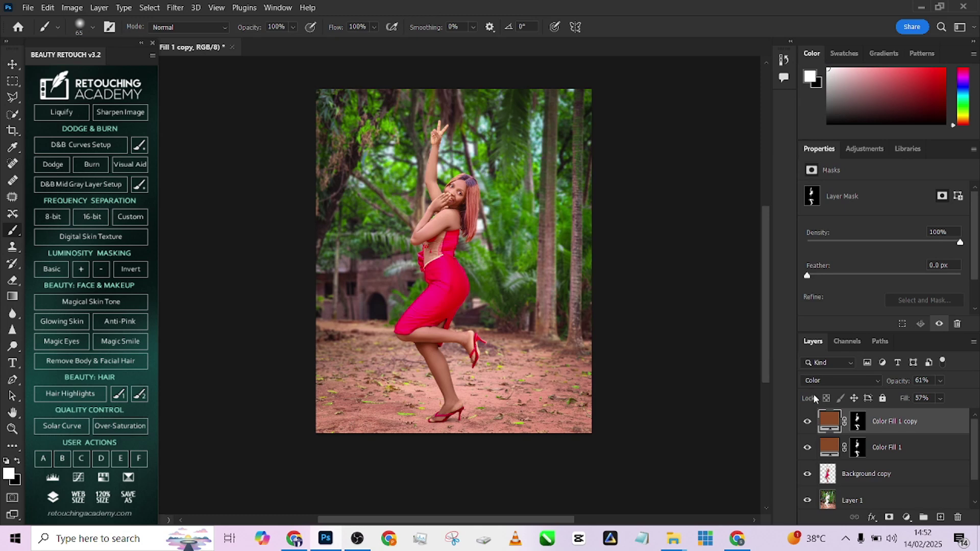
left_click(822, 382)
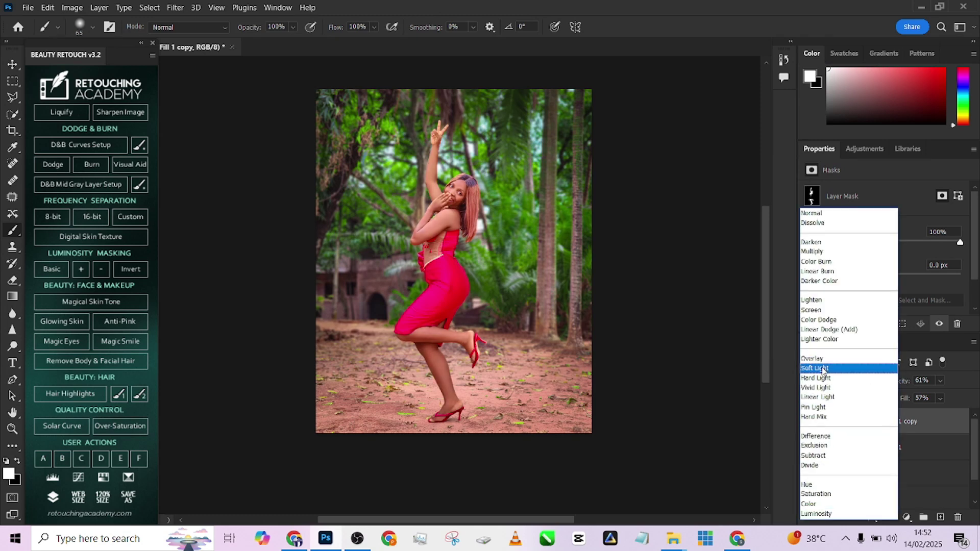
left_click(822, 367)
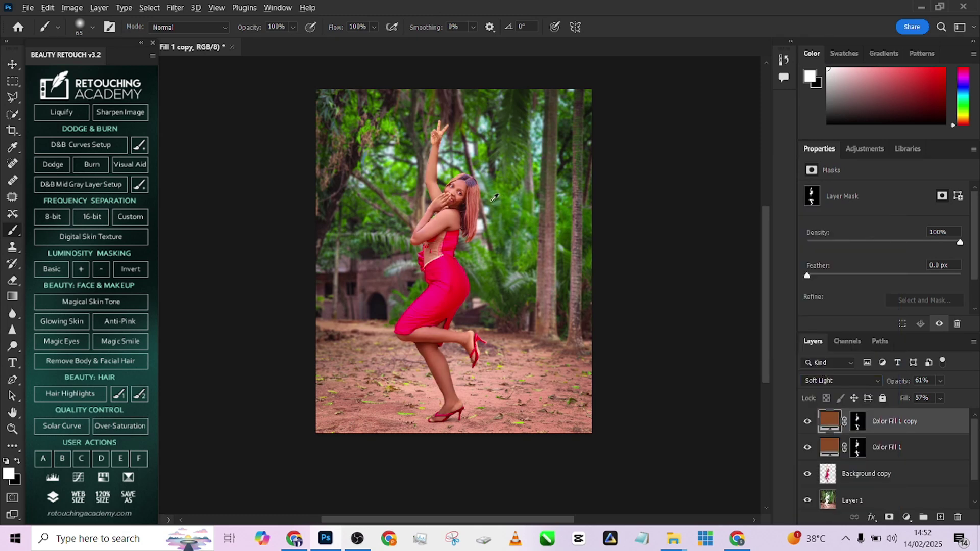
scroll(500, 209, "up", 3)
scroll(501, 217, "down", 1)
scroll(501, 217, "down", 1)
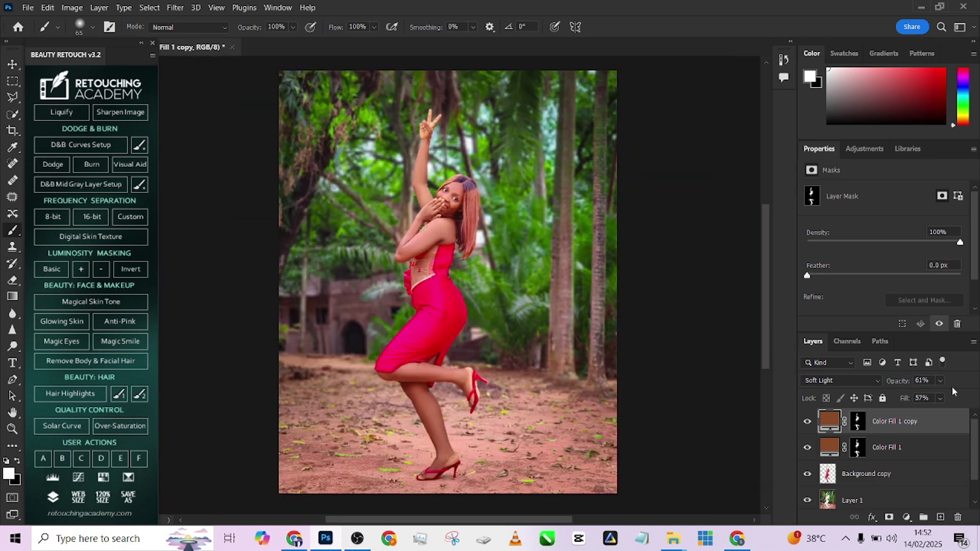
Reduce the fill of the original Color Fill 1 layer to 50%
left_click(927, 449)
left_click(940, 398)
left_click_drag(939, 414, 941, 414)
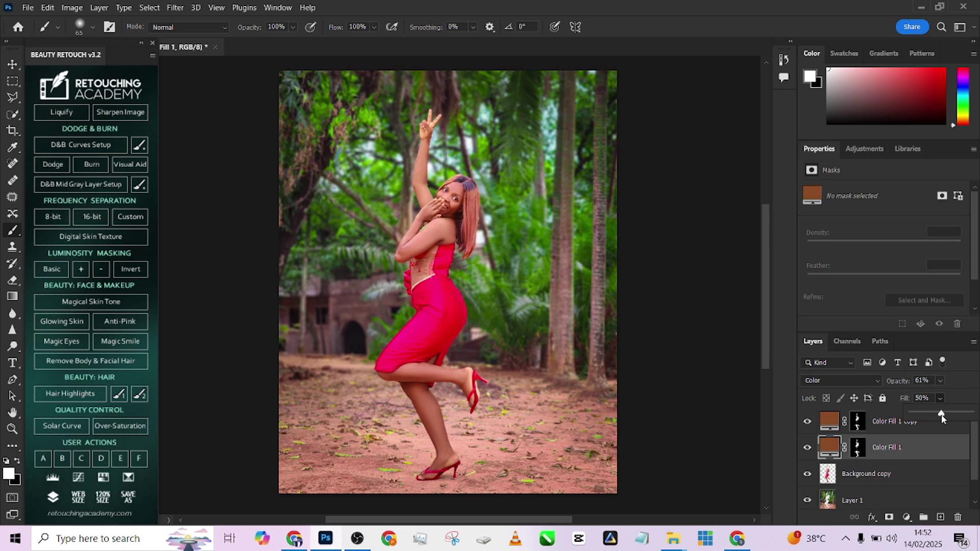
Group the two color fill layers and toggle the group's visibility to compare the skin with and without the tint
left_click(921, 434, "shift")
key("ctrl+g")
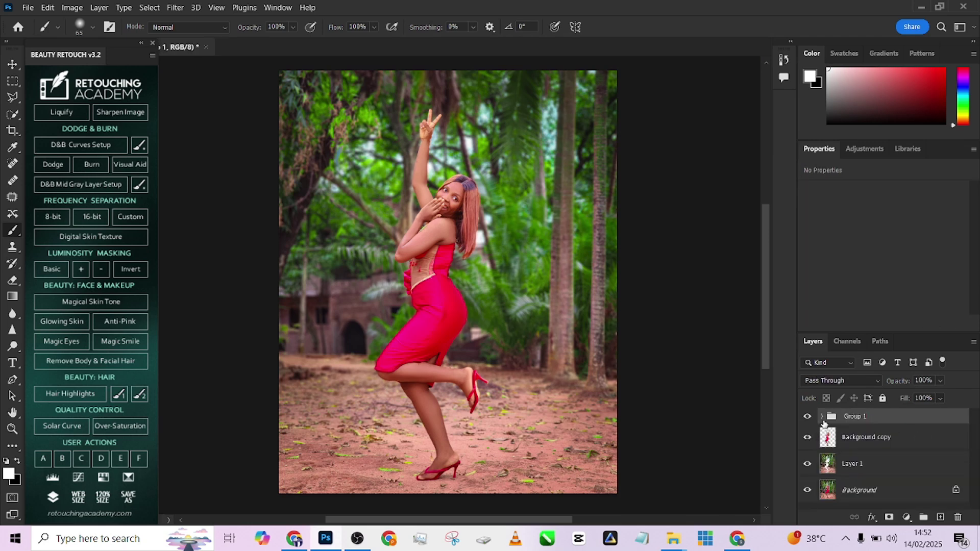
left_click(807, 417)
left_click(807, 416)
left_click(807, 417)
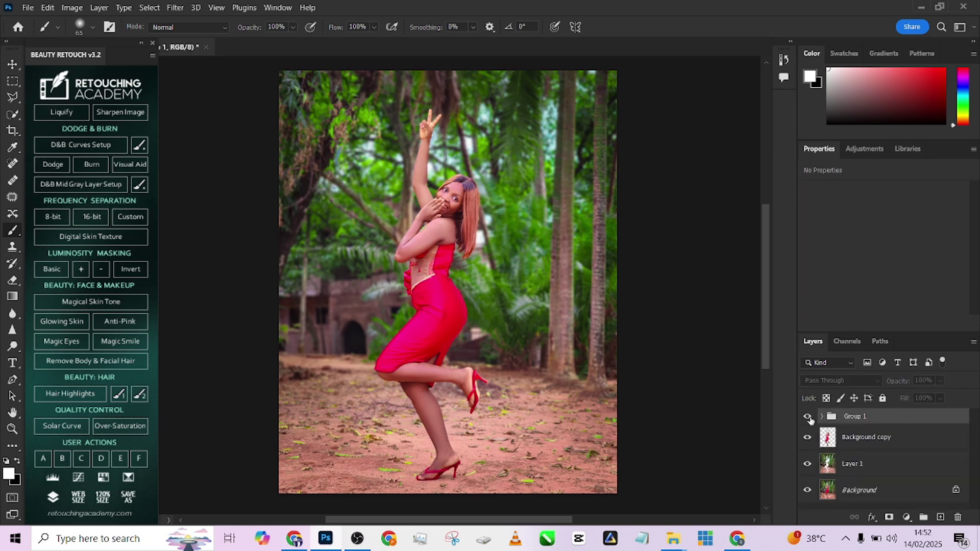
left_click(808, 417)
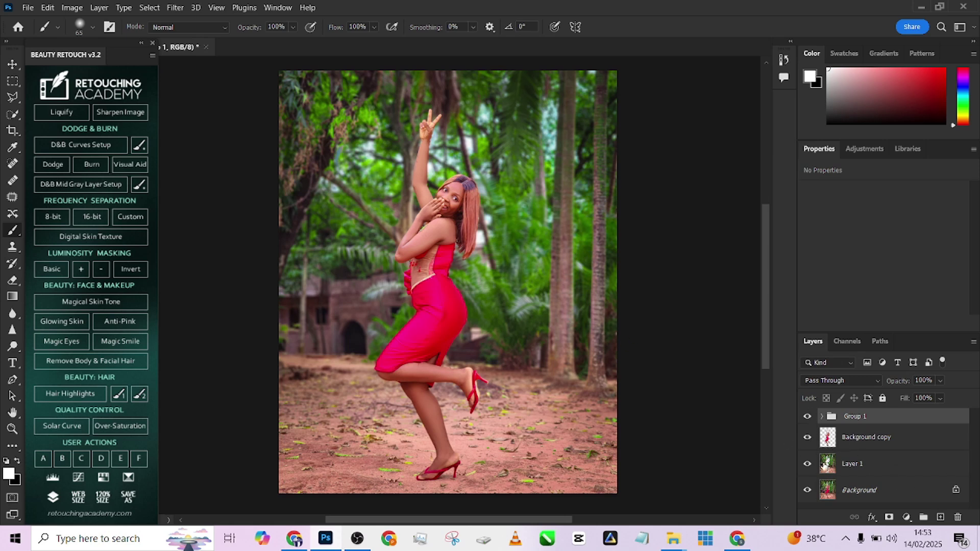
Load Layer 1's background pixels as a selection and open the Tilt-Shift blur for that layer
left_click(828, 470, "ctrl")
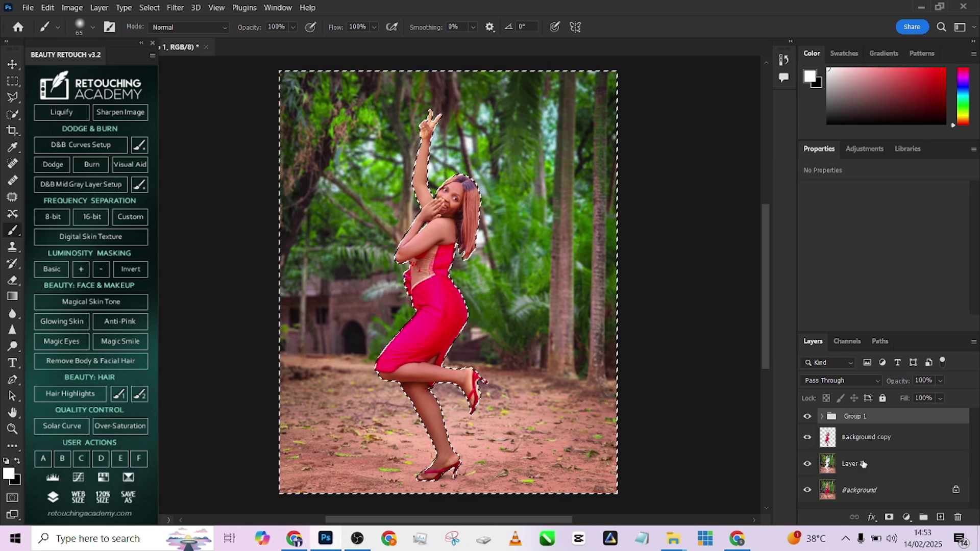
left_click(175, 7)
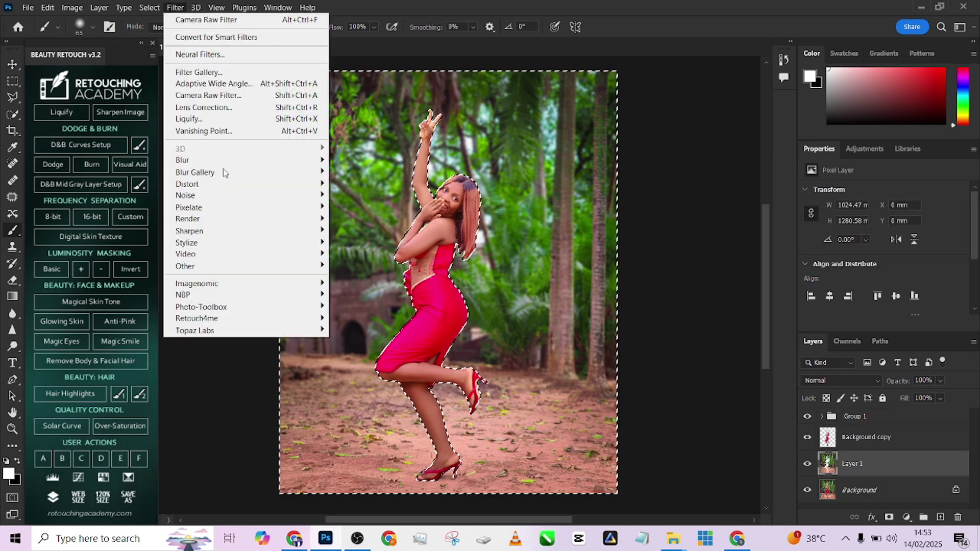
mouse_move(218, 180)
left_click(348, 193)
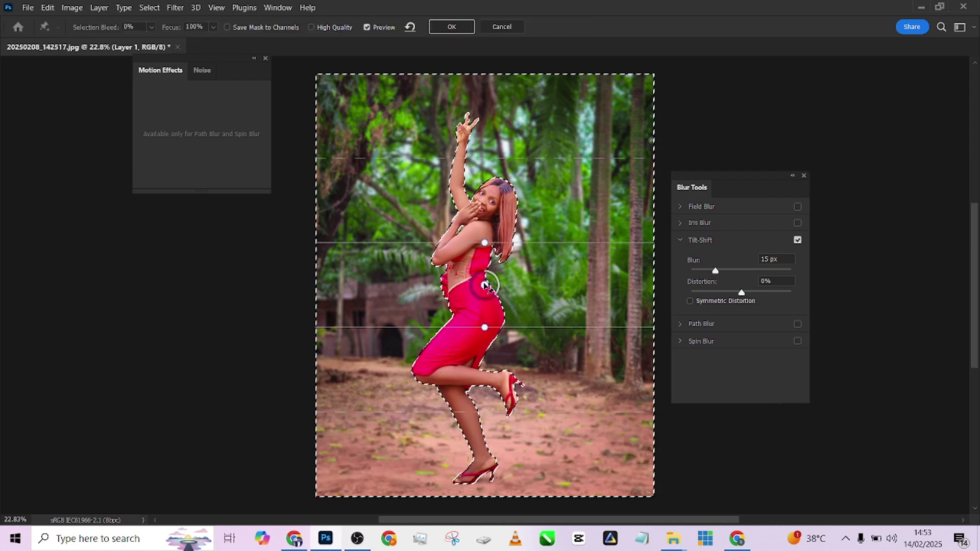
Apply a 27 px Tilt-Shift blur with its sharp zone on the ground around the woman's feet, and clear the selection
left_click_drag(477, 460, 478, 449)
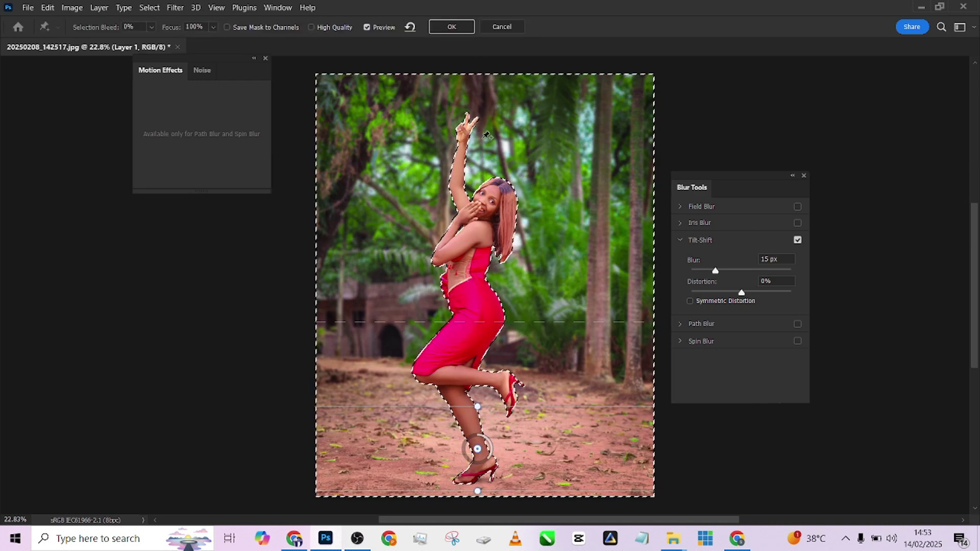
left_click_drag(509, 406, 509, 400)
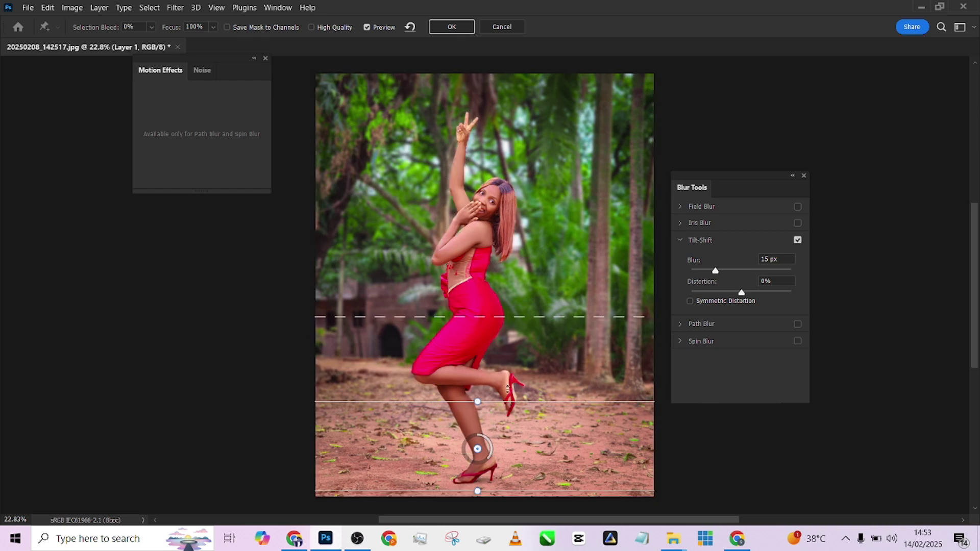
left_click_drag(500, 322, 500, 344)
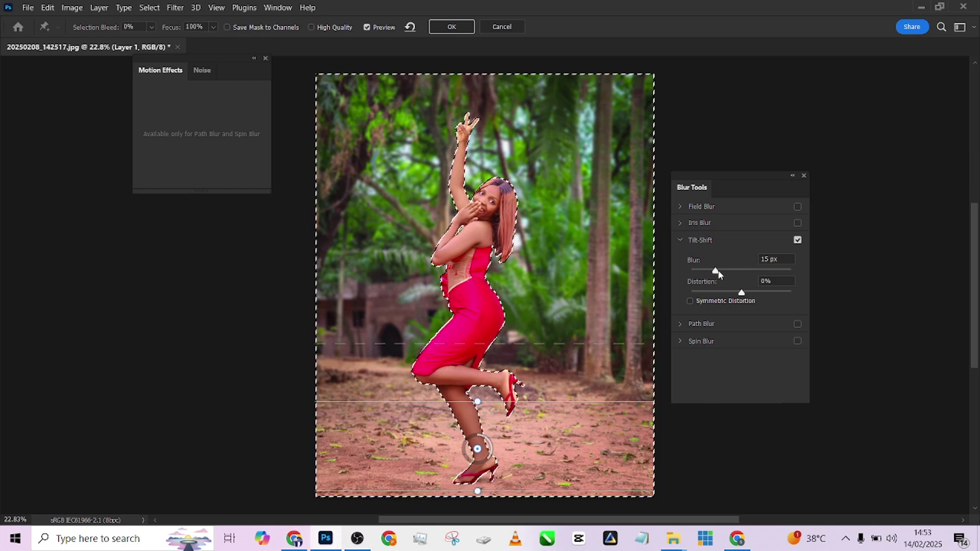
left_click_drag(715, 271, 724, 271)
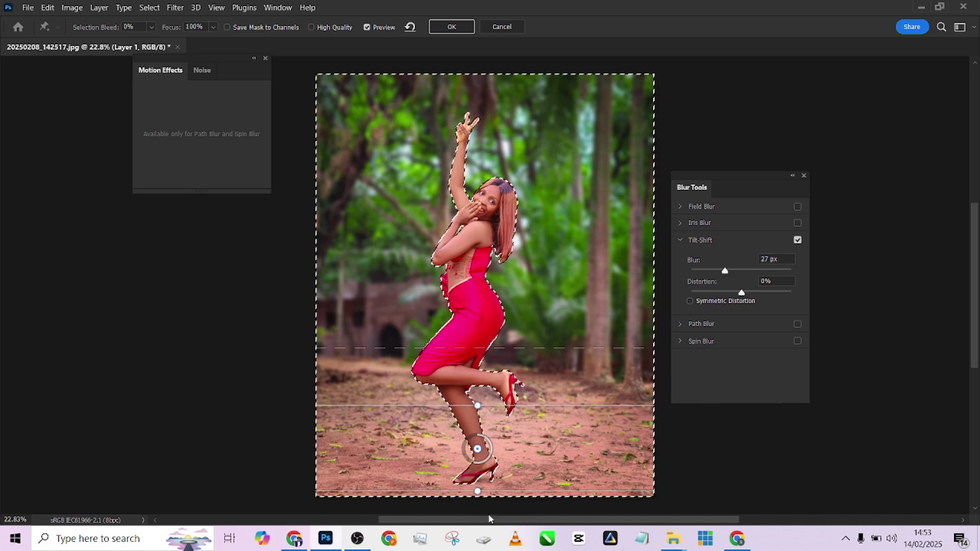
scroll(471, 366, "down", 1)
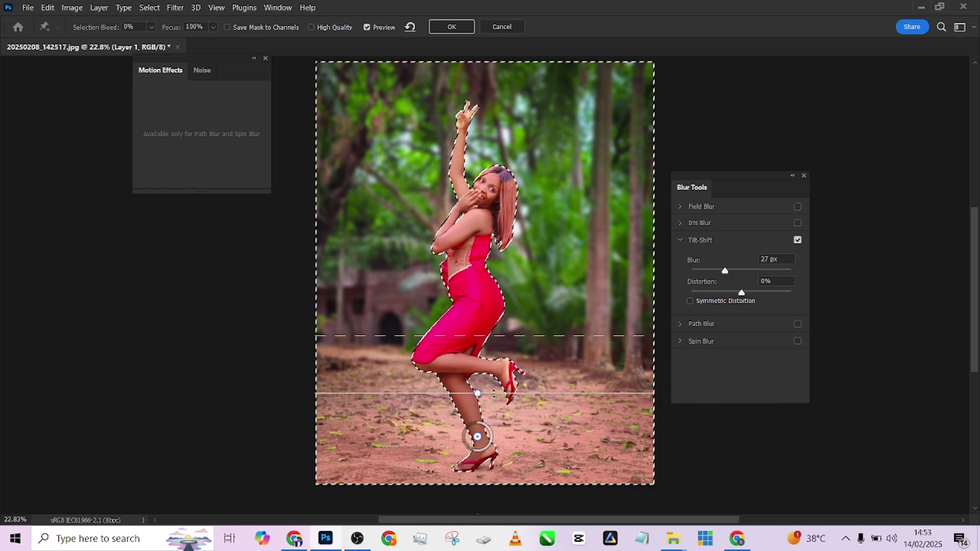
left_click_drag(494, 393, 493, 406)
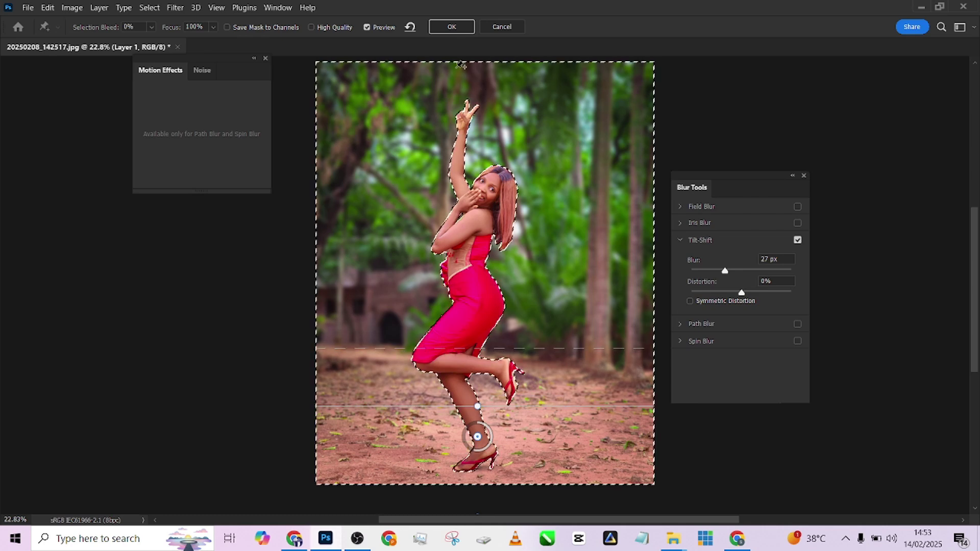
left_click(447, 27)
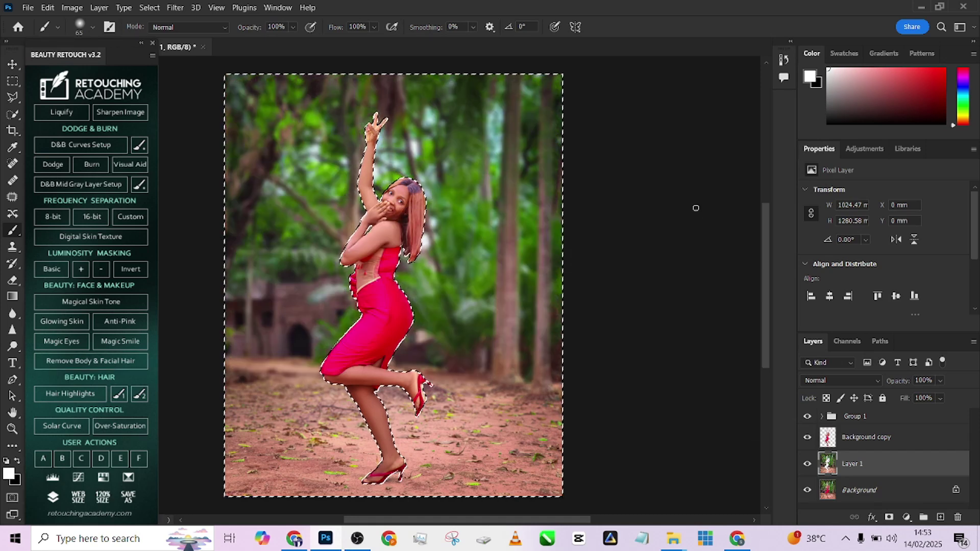
key("ctrl+d")
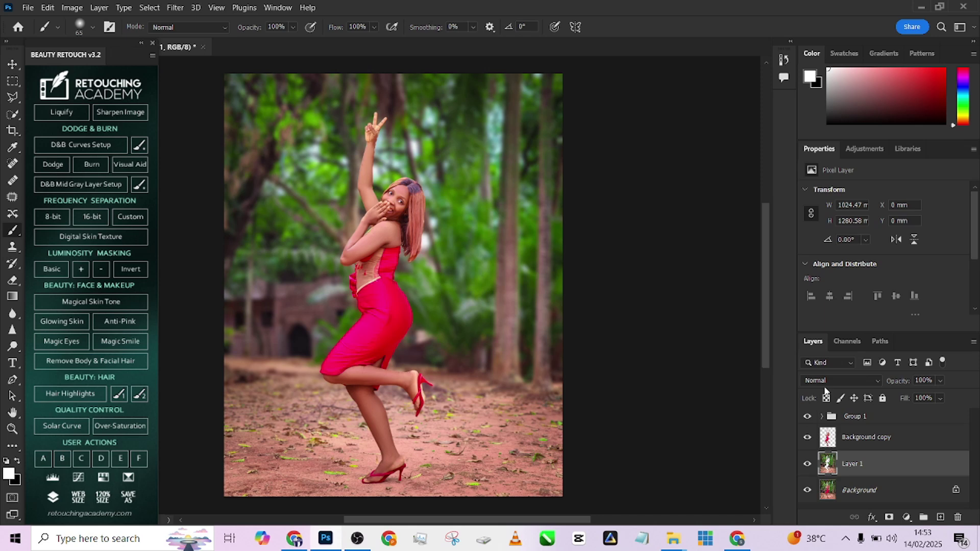
Add a Curves adjustment above Layer 1 and pull the RGB midtones down to darken the background
left_click(907, 517)
left_click(896, 353)
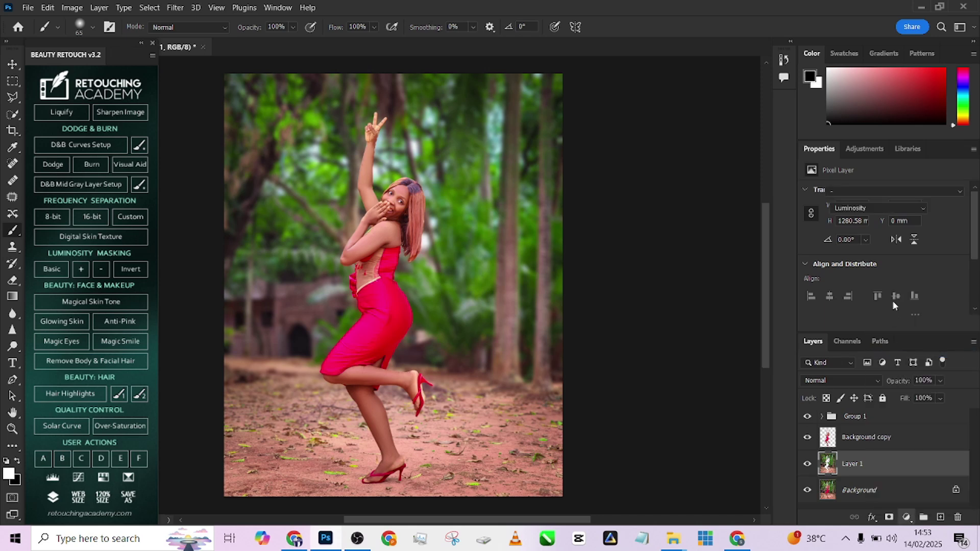
left_click_drag(892, 275, 902, 292)
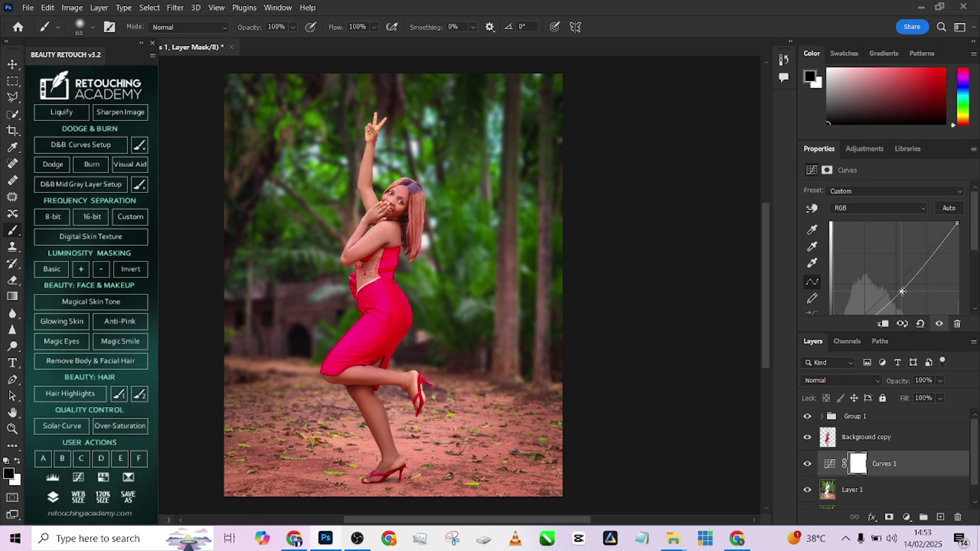
mouse_move(902, 292)
left_mouse_down()
mouse_move(905, 300)
mouse_move(904, 292)
left_mouse_up()
Add a Color Lookup adjustment above the Curves layer using the TensionGreen.3DL LUT
left_click(907, 517)
left_click(906, 450)
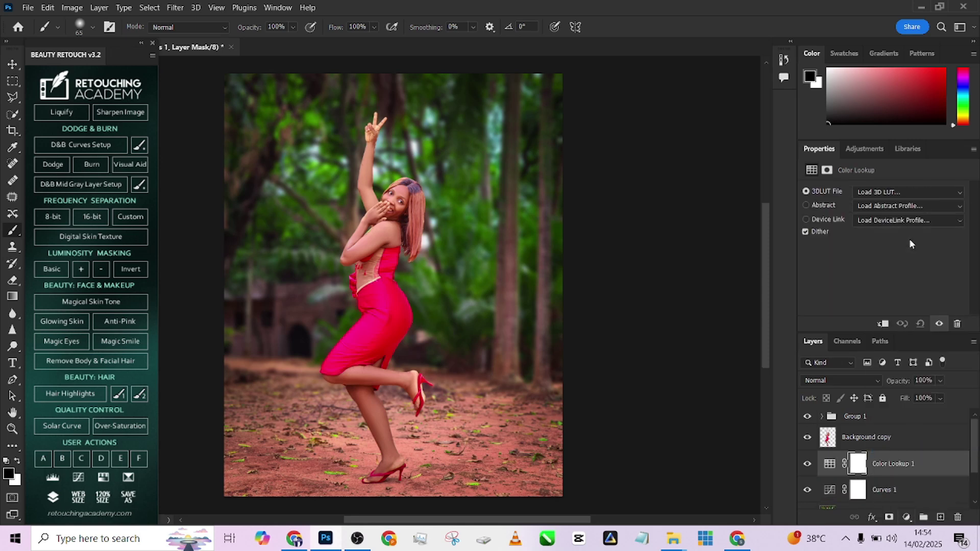
left_click(895, 191)
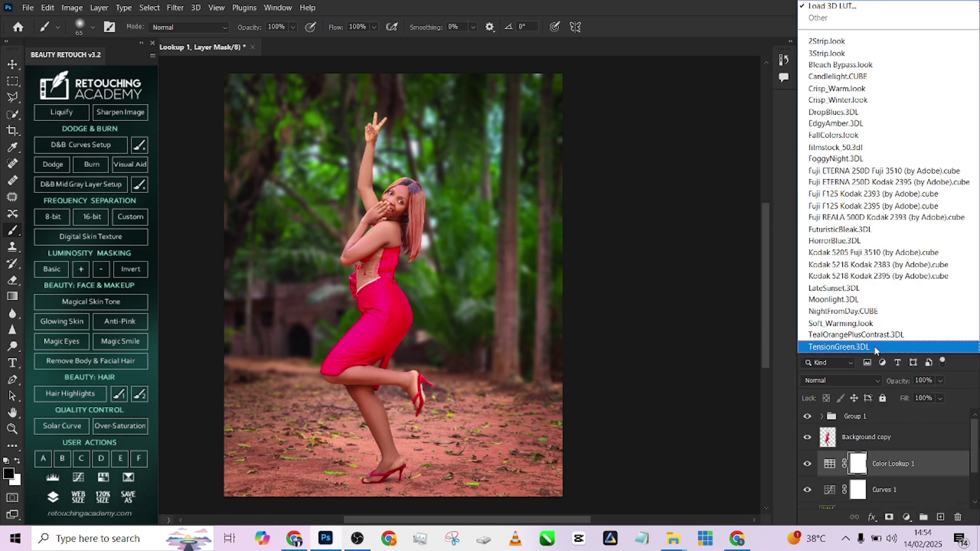
left_click(874, 347)
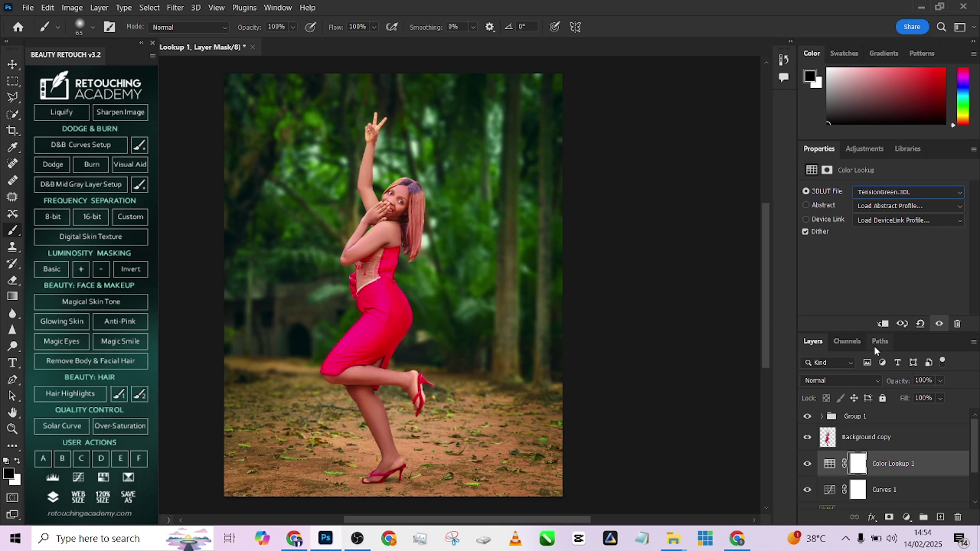
Try several LUTs in the Color Lookup adjustment, including Moonlight.3DL and NightFromDay.CUBE, and settle on TealOrangePlusContrast.3DL
key("Up")
key("Up")
key("Up")
key("Up")
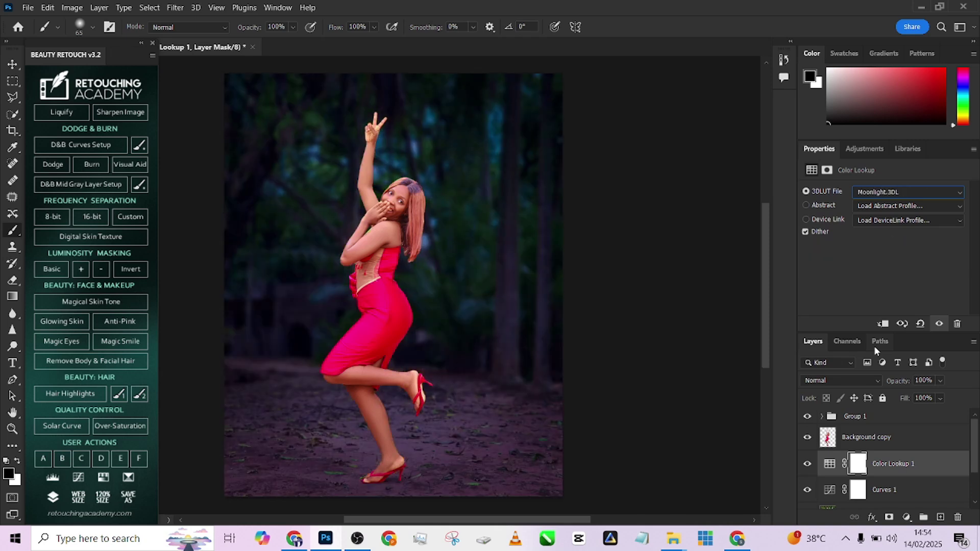
key("Up")
key("Up")
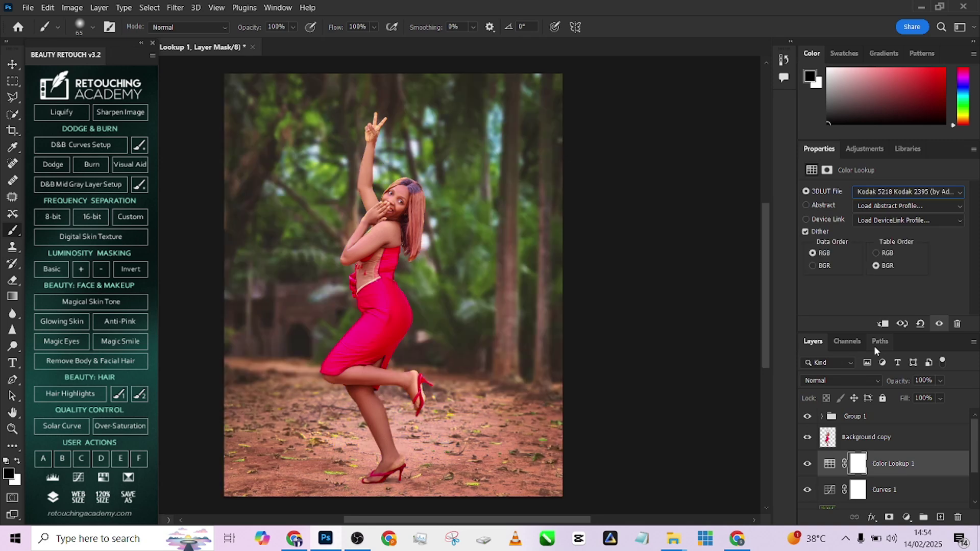
key("Down")
key("Down")
key("Down")
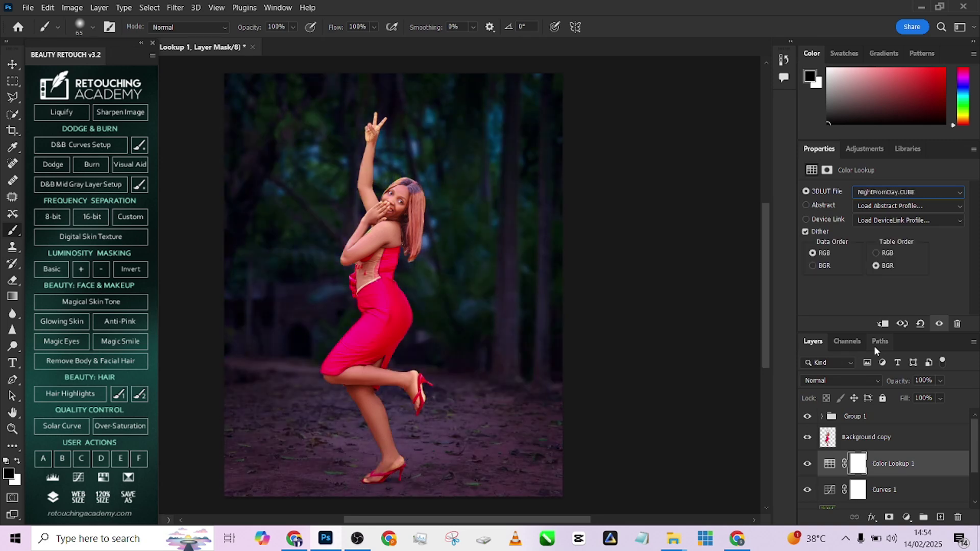
key("Down")
key("Down")
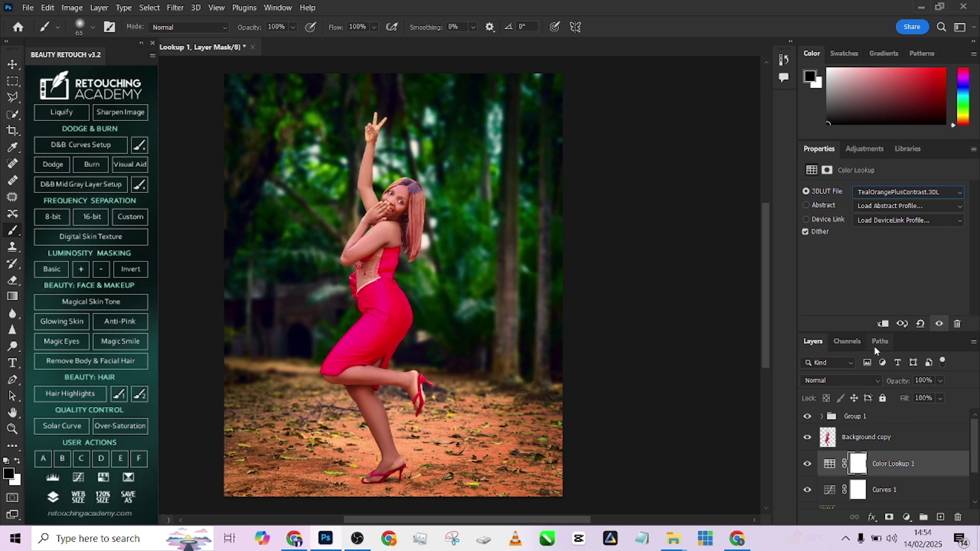
key("Down")
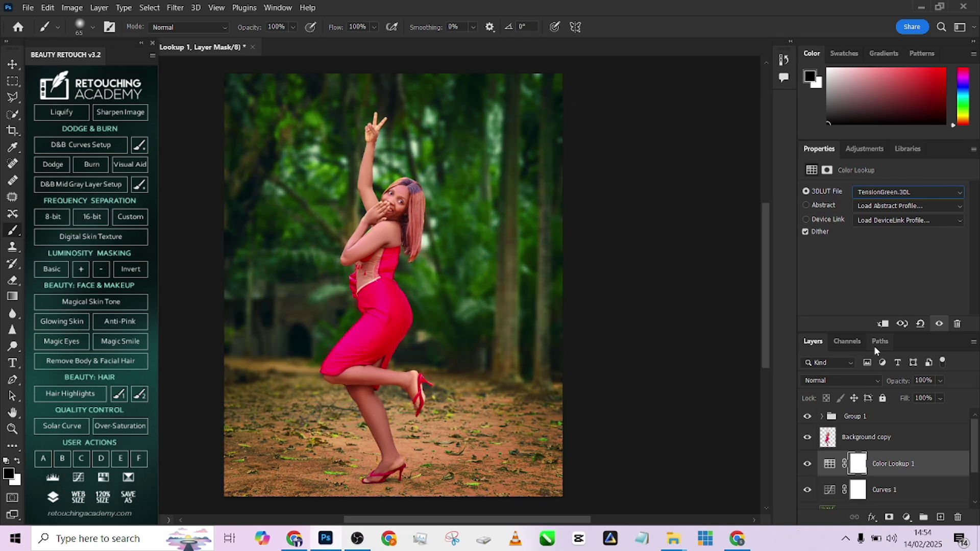
key("Up")
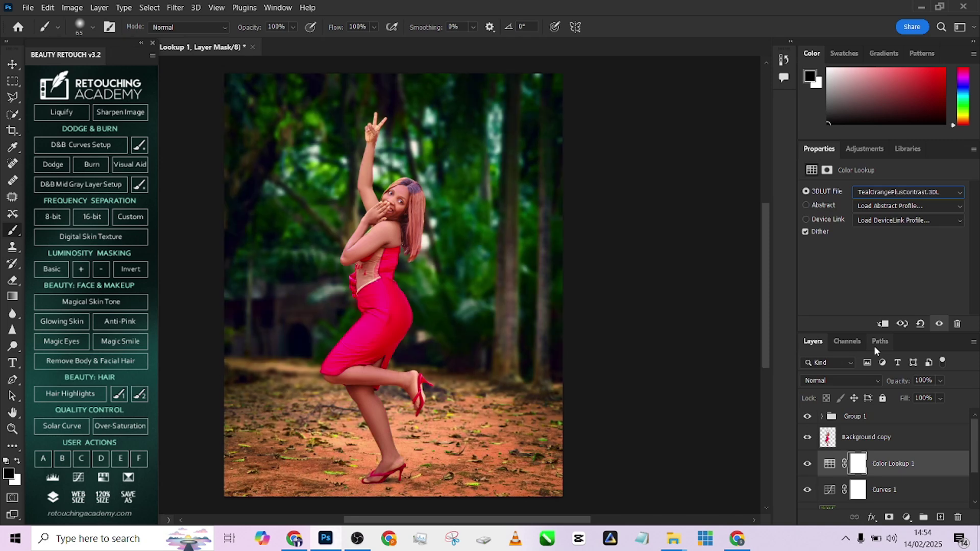
Lower the Color Lookup layer's opacity to slightly below 55%
left_click(939, 381)
left_click(928, 395)
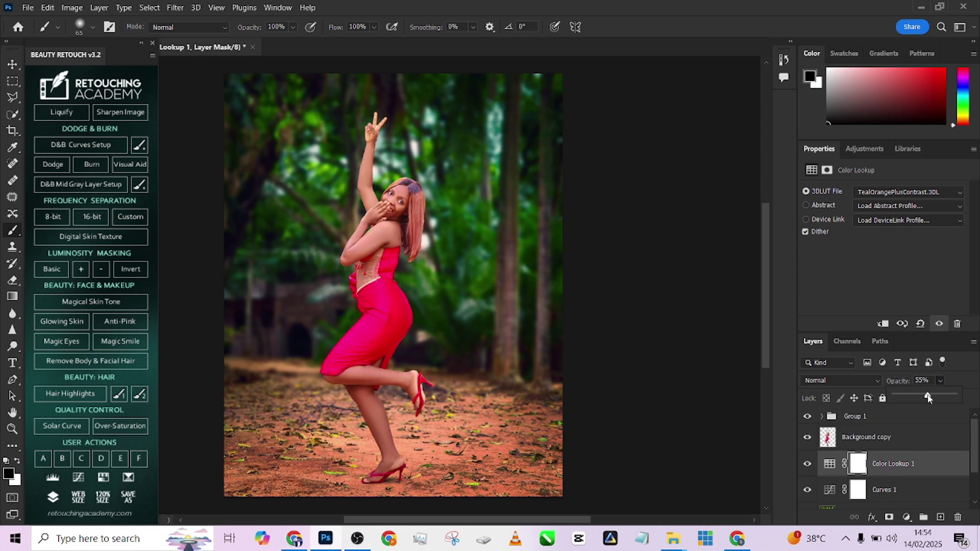
left_click_drag(928, 398, 924, 398)
Add a Gradient Map adjustment layer above Group 1
left_click(907, 421)
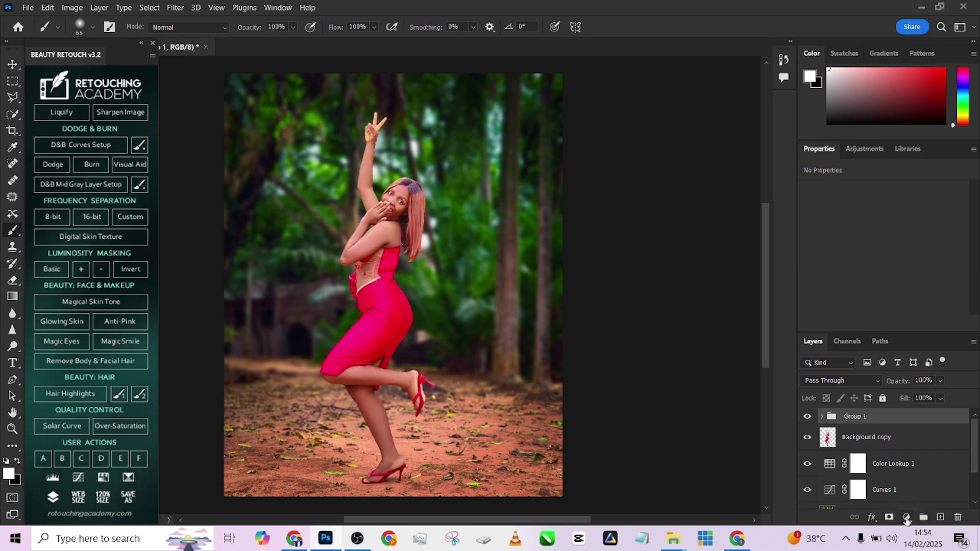
left_click(906, 518)
left_click(873, 499)
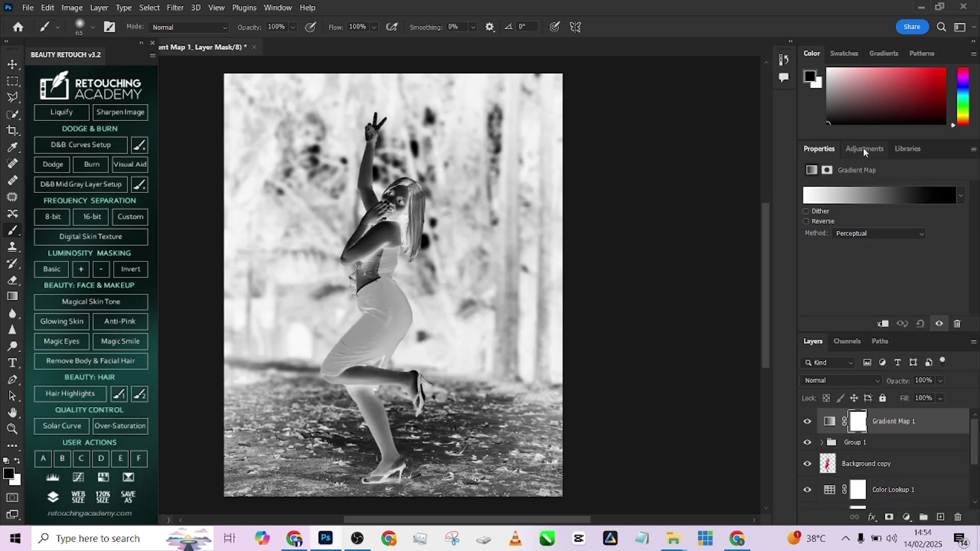
Apply the Sepia Antique preset from the legacy Photographic Toning gradients to the Gradient Map
left_click(860, 196)
scroll(722, 191, "down", 4)
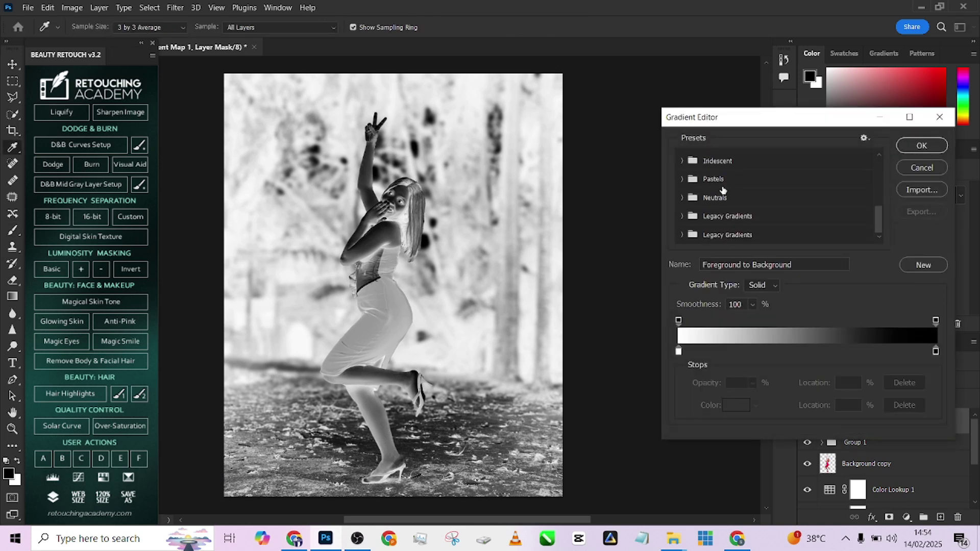
left_click(681, 217)
scroll(740, 211, "down", 5)
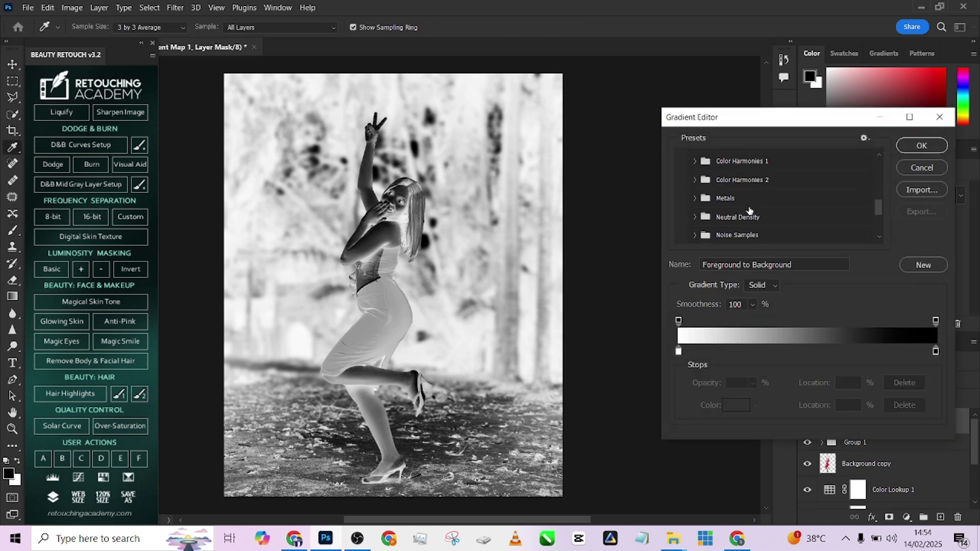
scroll(750, 213, "down", 1)
left_click(695, 200)
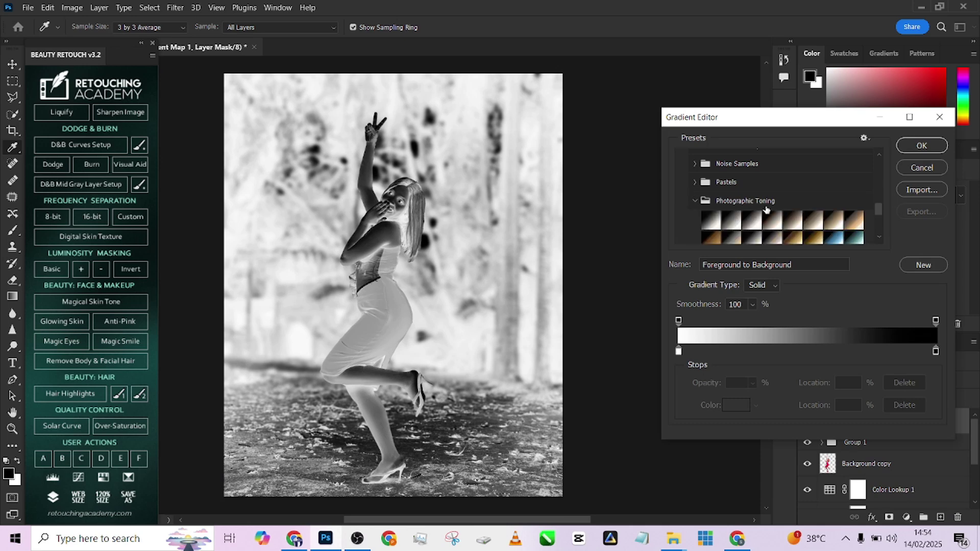
scroll(750, 217, "down", 1)
left_click(706, 199)
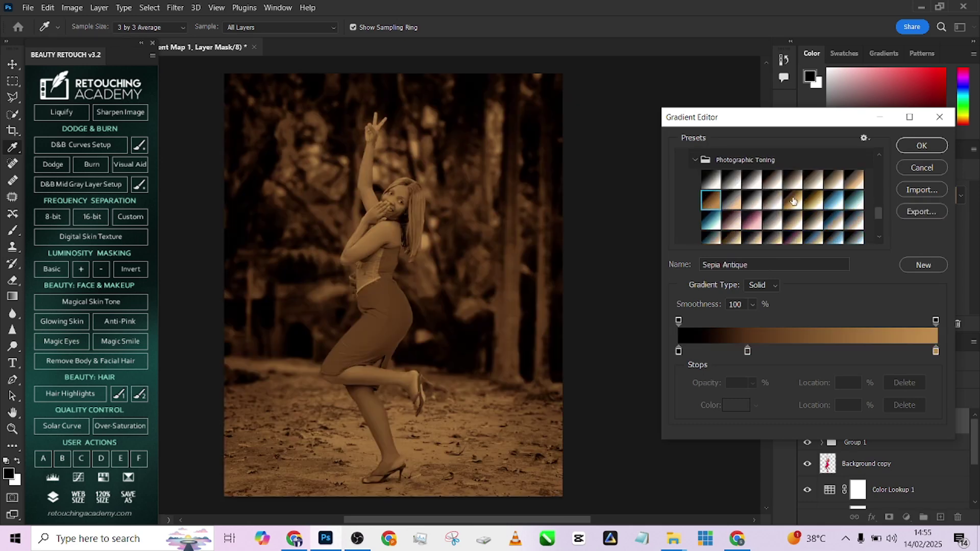
left_click(923, 147)
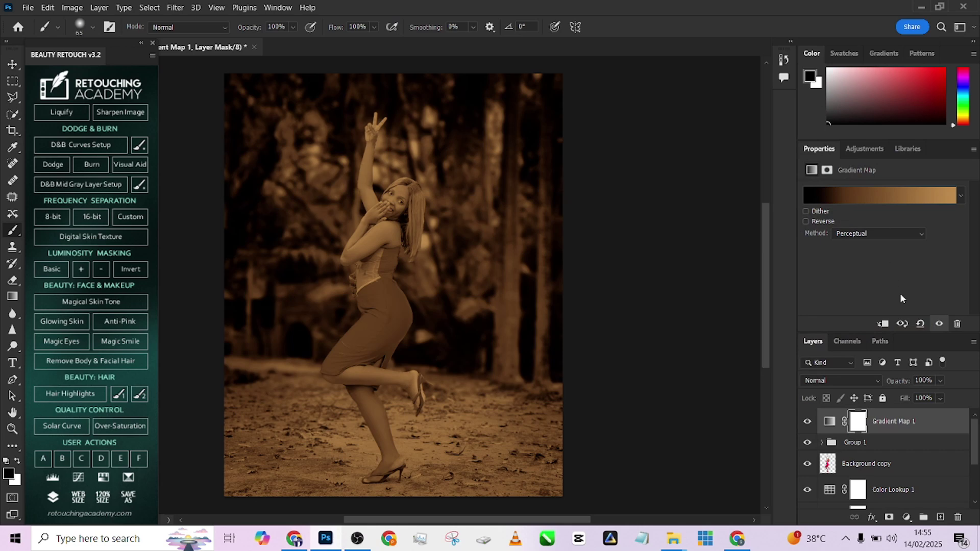
Blend the Gradient Map in Soft Light mode at 26% fill and reduce the layer's opacity
left_click(857, 381)
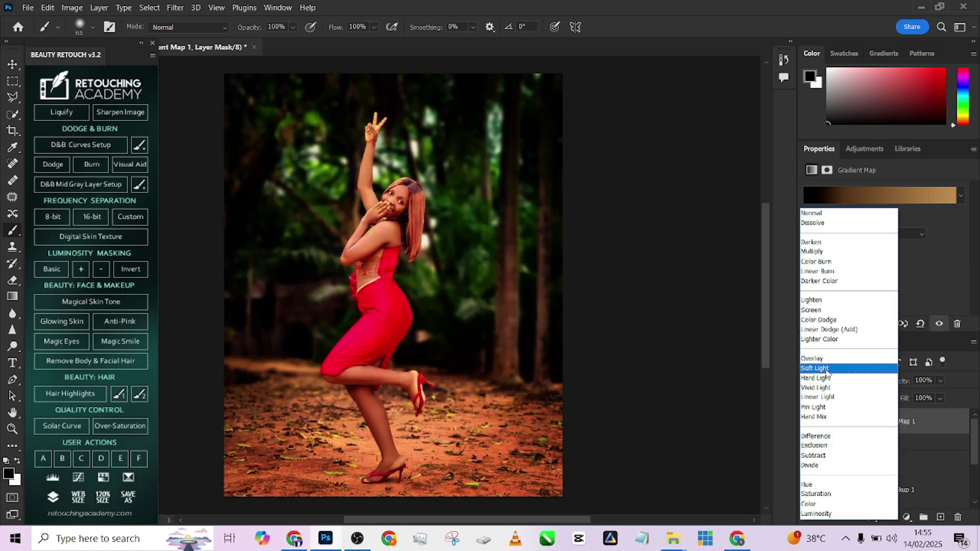
left_click(829, 367)
left_click(940, 398)
left_click_drag(956, 411, 913, 415)
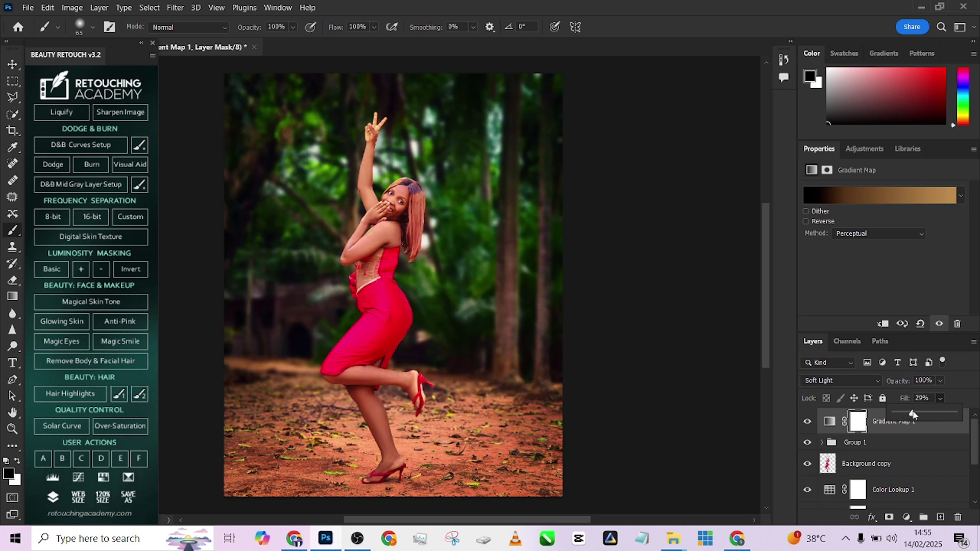
left_click(794, 424)
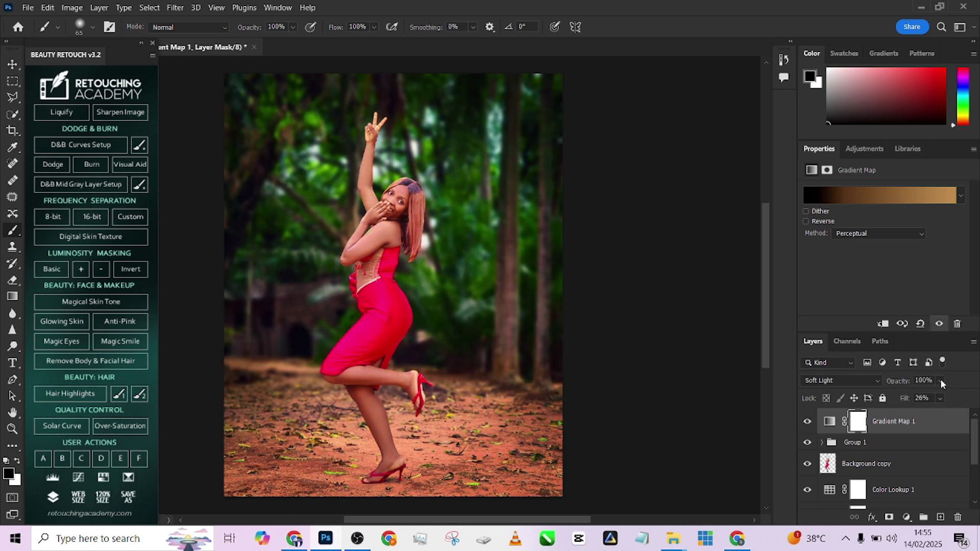
left_click_drag(941, 380, 935, 402)
Add a Curves adjustment above the Gradient Map, raise its RGB midtones slightly to brighten, and invert its mask to black
left_click(906, 517)
left_click(897, 357)
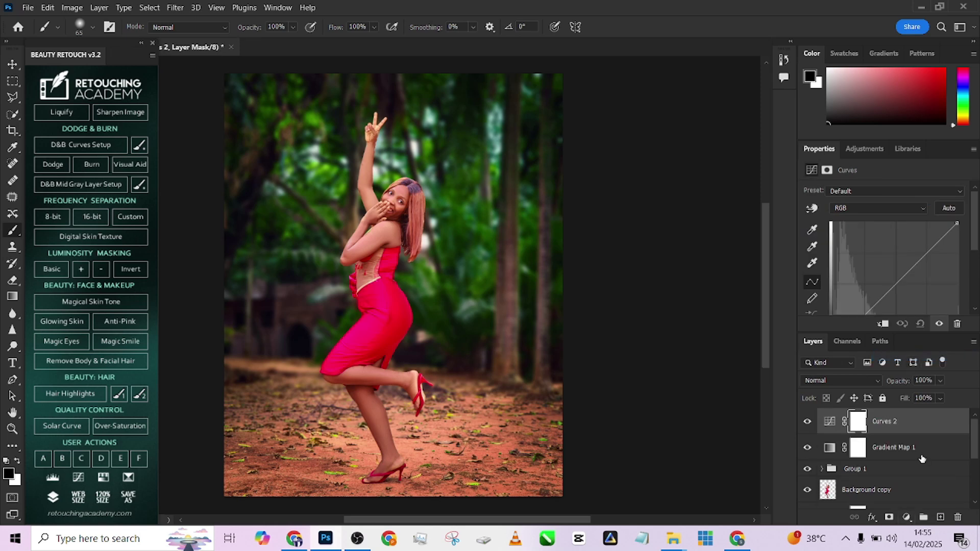
left_click_drag(891, 289, 887, 285)
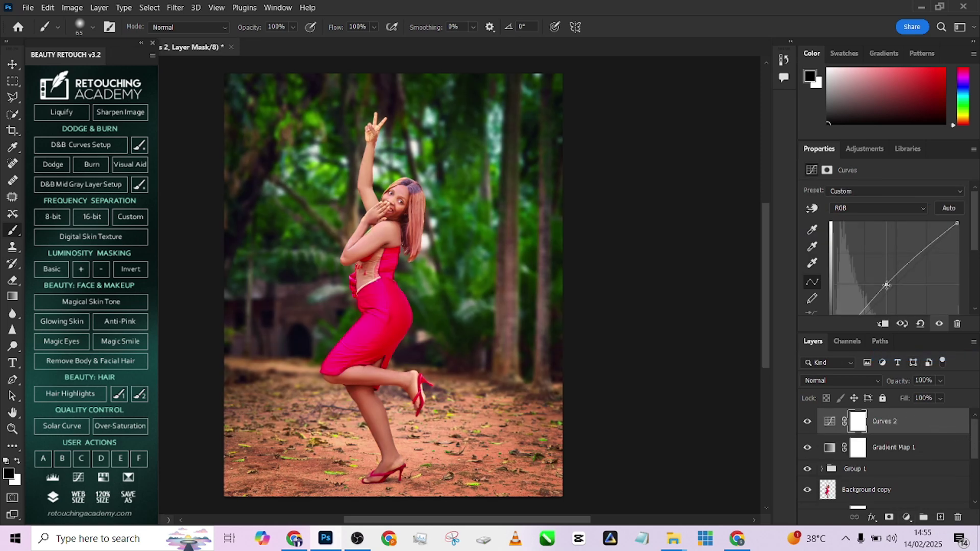
key("ctrl+i")
Paint white on the Curves 2 mask over the woman's face to brighten it
scroll(395, 208, "up", 6)
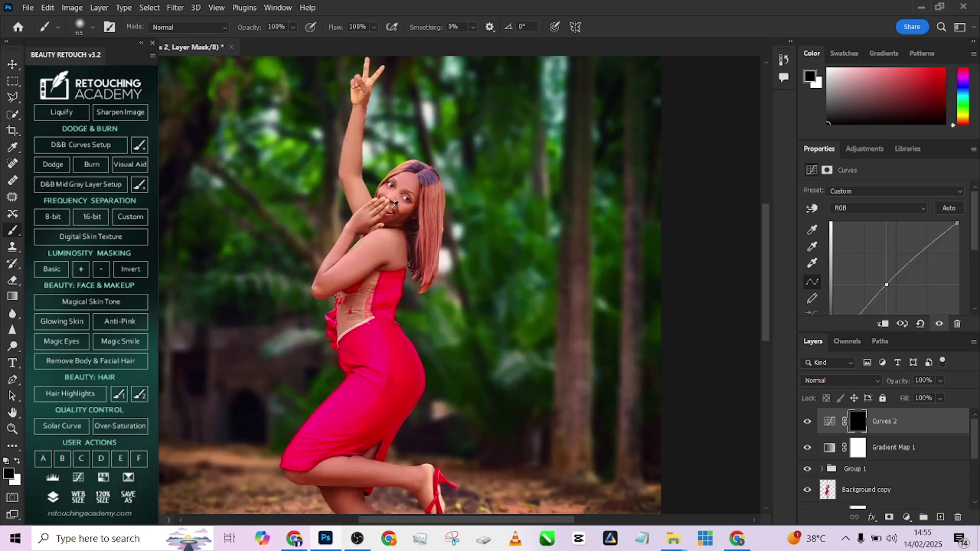
key("x")
mouse_move(392, 201)
left_mouse_down()
mouse_move(411, 200)
mouse_move(377, 261)
mouse_move(394, 216)
left_mouse_up()
left_click(398, 200)
key("x")
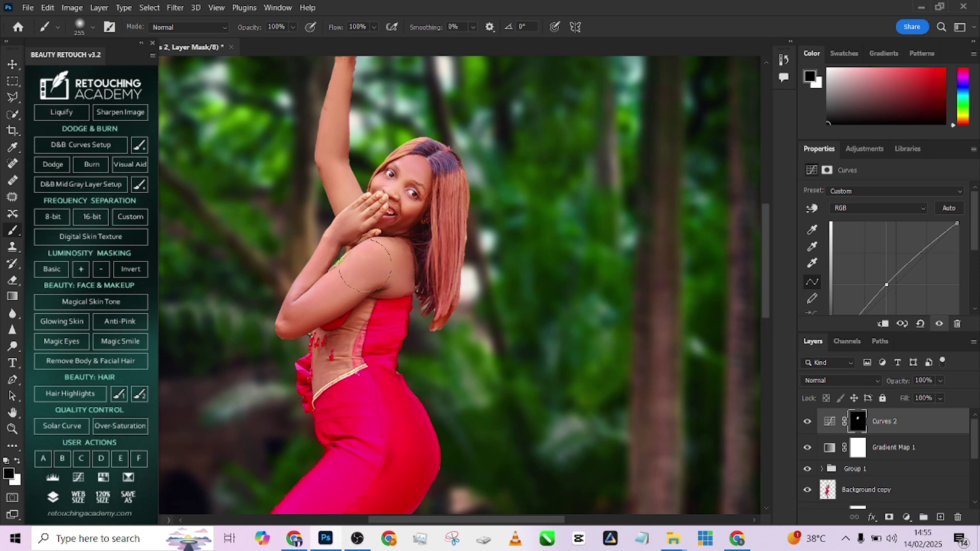
Paint white on the Curves 2 mask over the woman's legs and feet and the ground around her shoes
key("x")
scroll(389, 208, "down", 3)
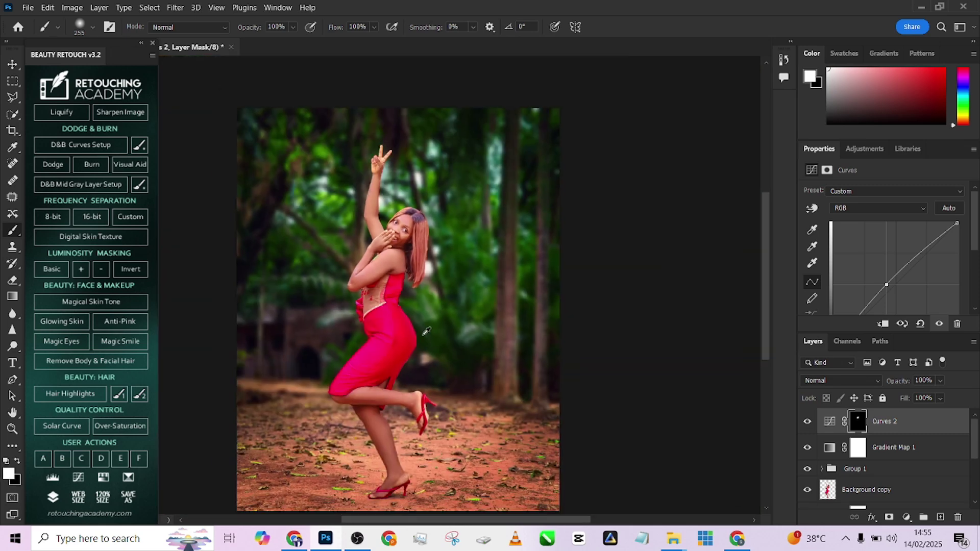
left_click_drag(377, 433, 394, 484)
mouse_move(365, 399)
left_mouse_down()
mouse_move(393, 394)
mouse_move(375, 395)
mouse_move(417, 408)
mouse_move(365, 404)
left_mouse_up()
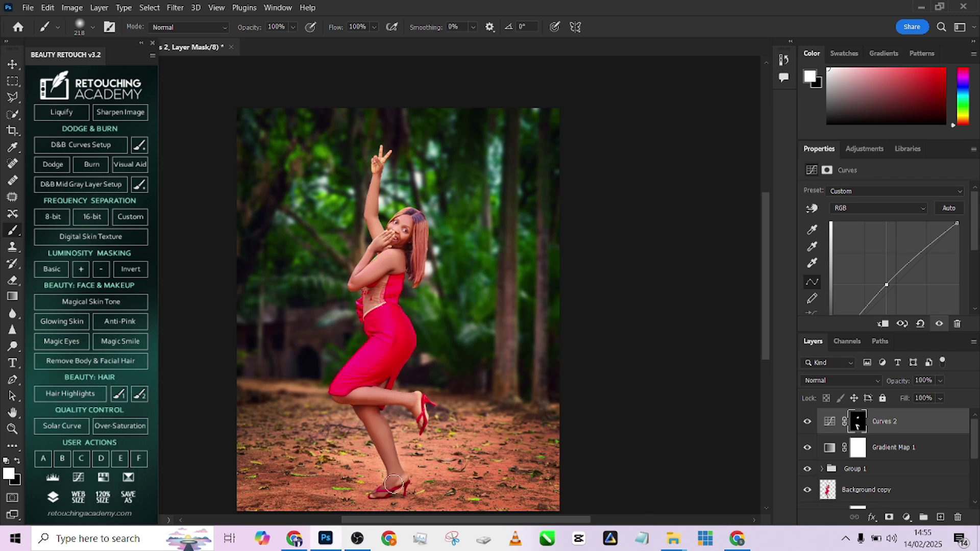
left_click_drag(380, 493, 395, 484)
mouse_move(397, 493)
left_mouse_down()
mouse_move(351, 483)
mouse_move(397, 487)
mouse_move(278, 509)
mouse_move(417, 496)
left_mouse_up()
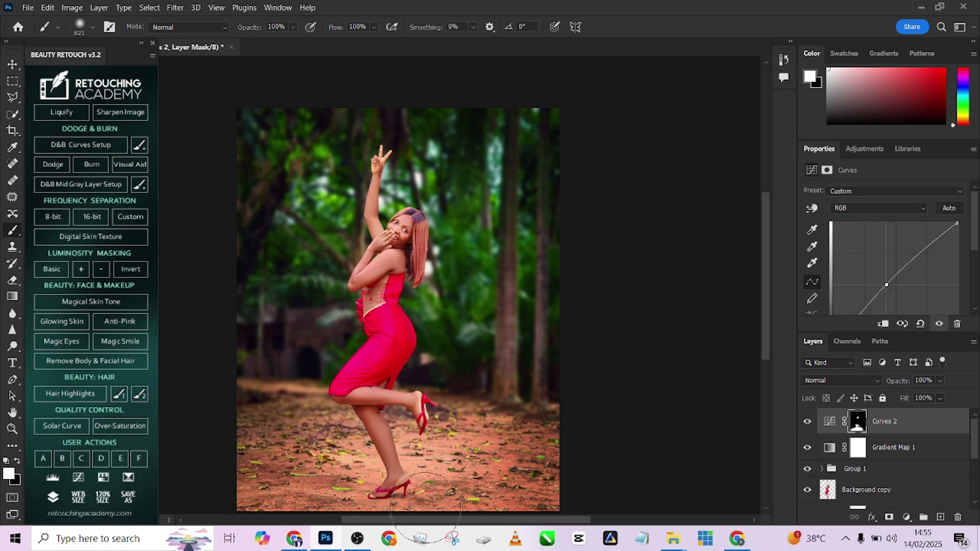
Paint black on the Curves 2 mask over the ground beside the standing leg and lower the layer's opacity to 59%
key("x")
mouse_move(356, 427)
left_mouse_down()
mouse_move(370, 433)
mouse_move(338, 429)
left_mouse_up()
key("x")
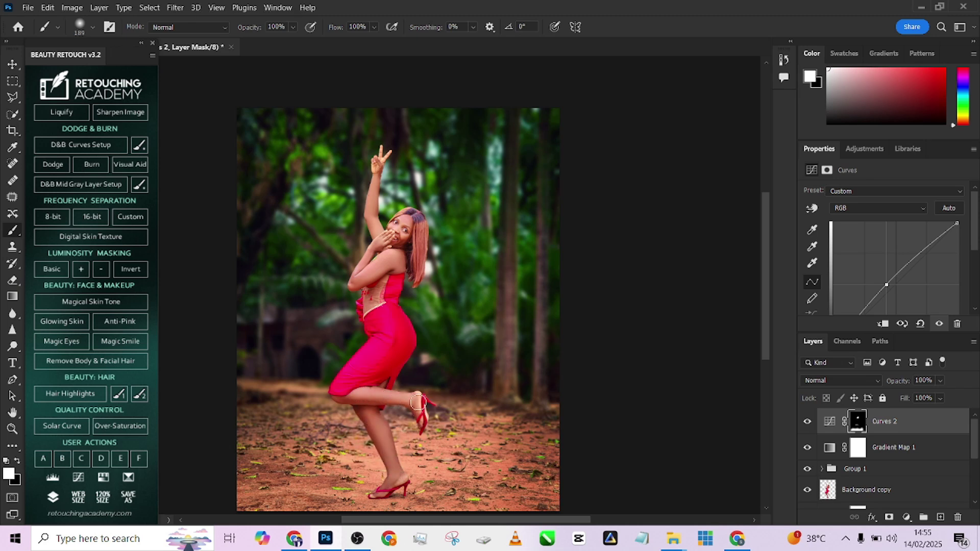
left_click(940, 397)
left_click_drag(932, 398, 929, 397)
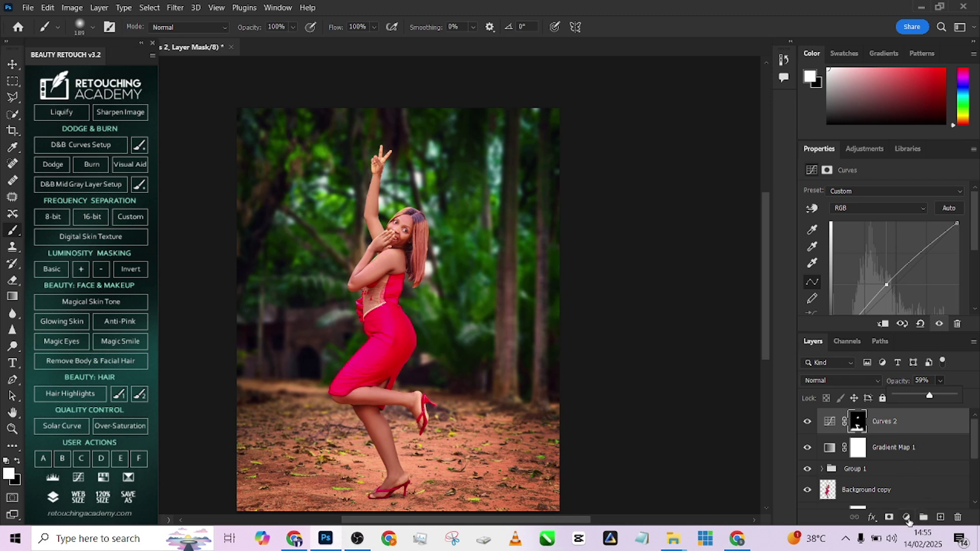
Add a Photo Filter adjustment above Curves 2 using Cooling Filter (80) and set the layer's opacity to 39%
left_click(907, 518)
left_click(907, 431)
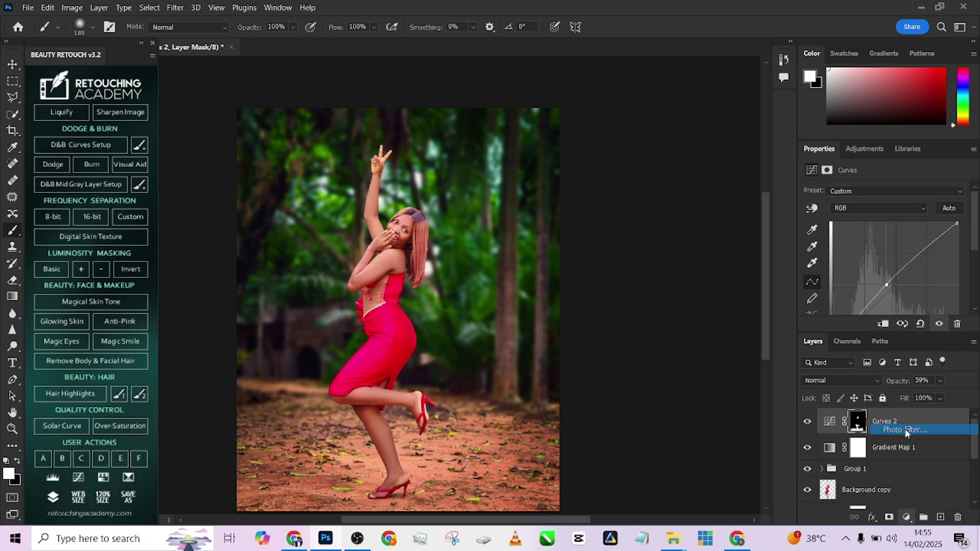
left_click(893, 190)
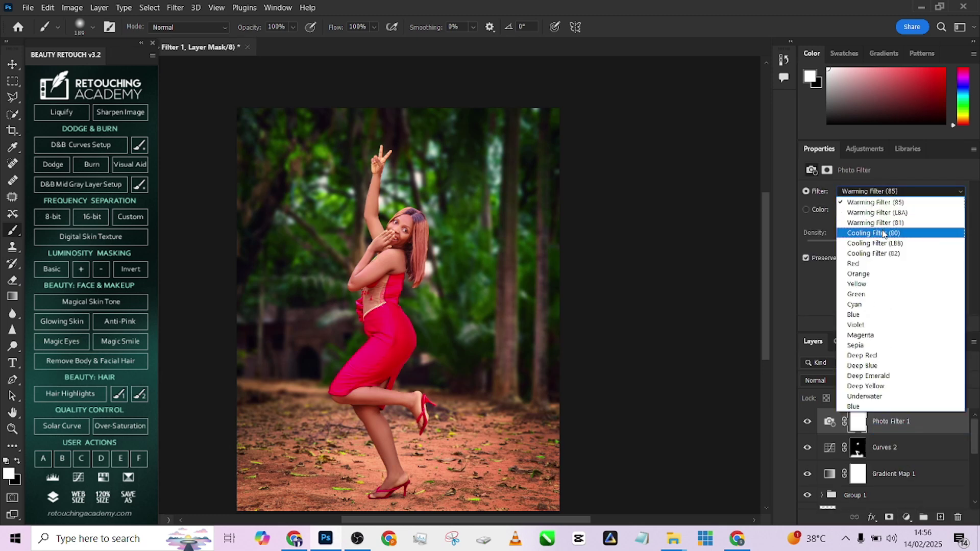
left_click(881, 229)
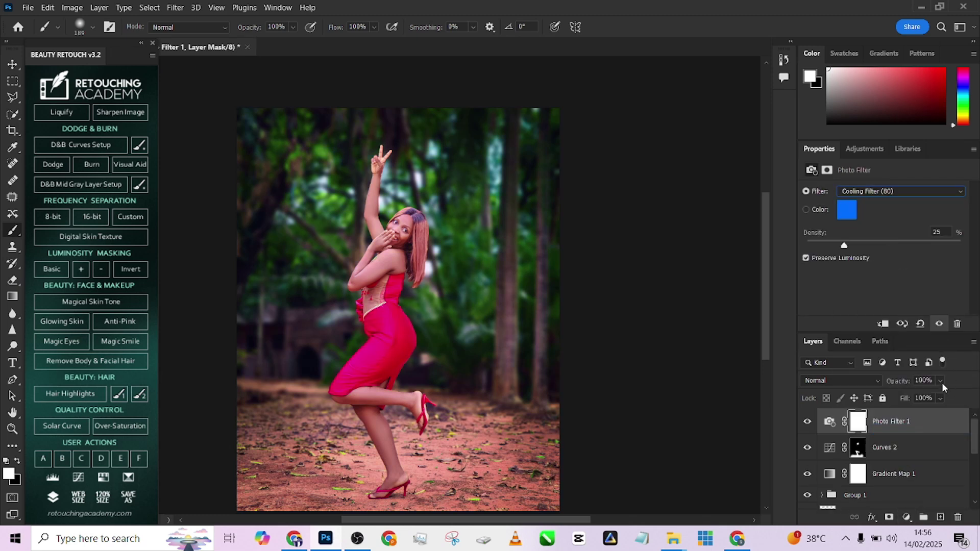
left_click_drag(942, 384, 918, 395)
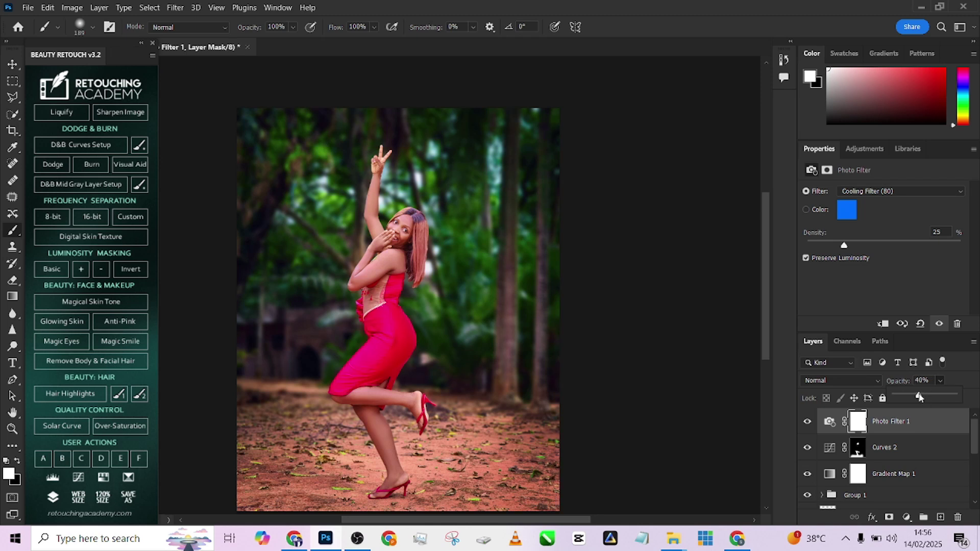
Compare the original photo with the edited Snapshot 1 in the history, ending on the edited version, and review the layer stack
left_click(783, 61)
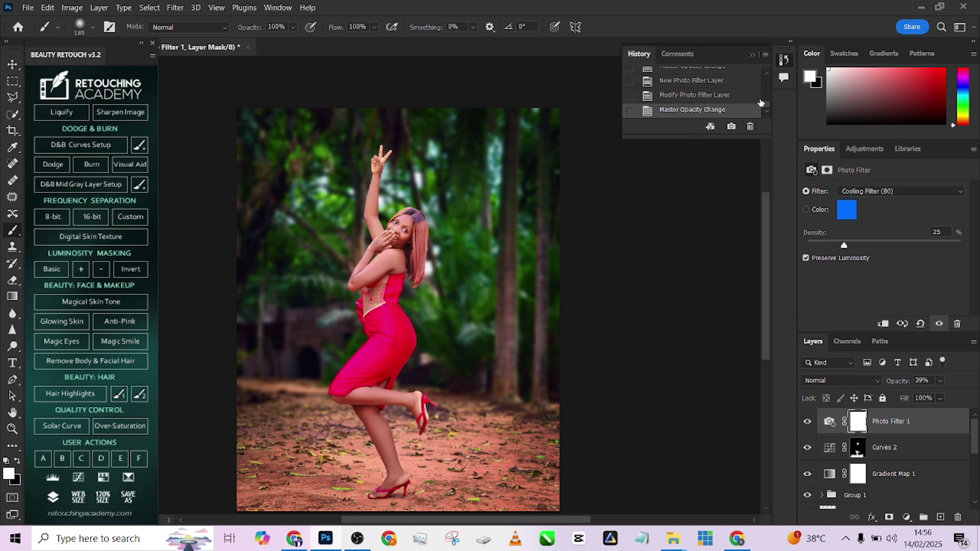
scroll(767, 72, "up", 2)
scroll(763, 105, "up", 3)
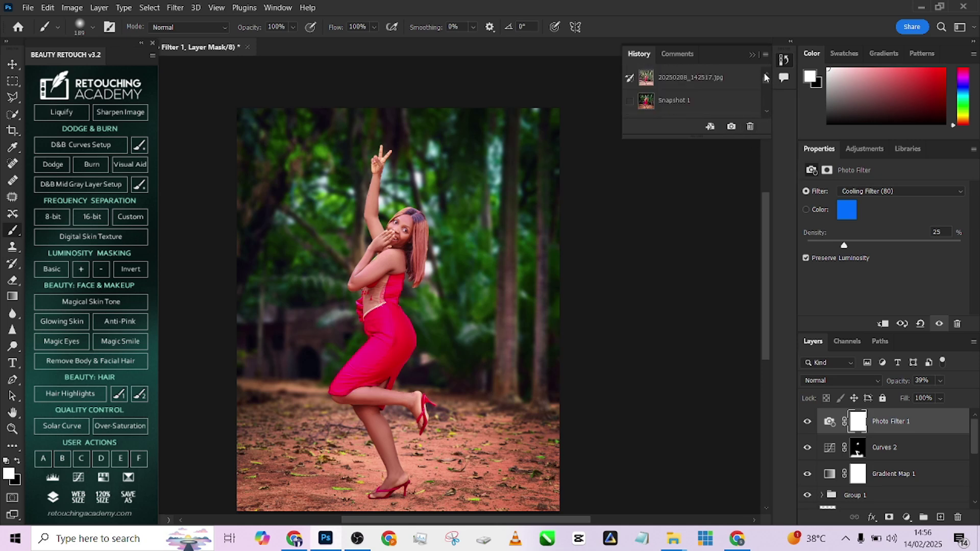
left_click(711, 81)
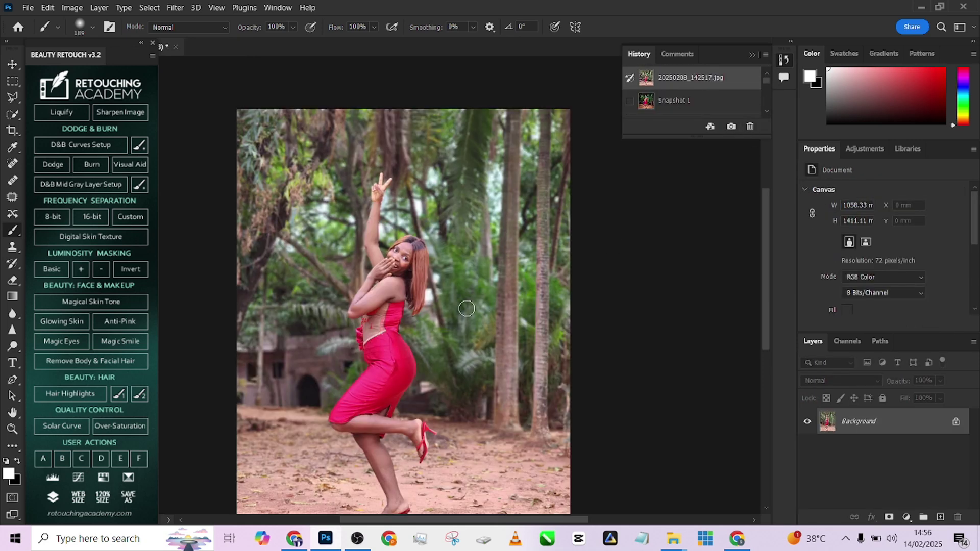
scroll(467, 307, "down", 3)
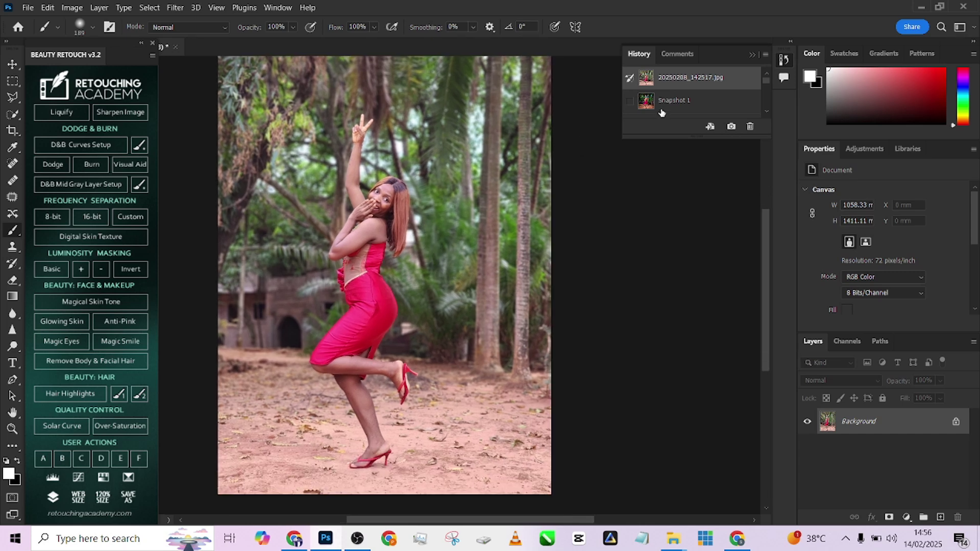
left_click(674, 102)
left_click_drag(438, 220, 454, 286)
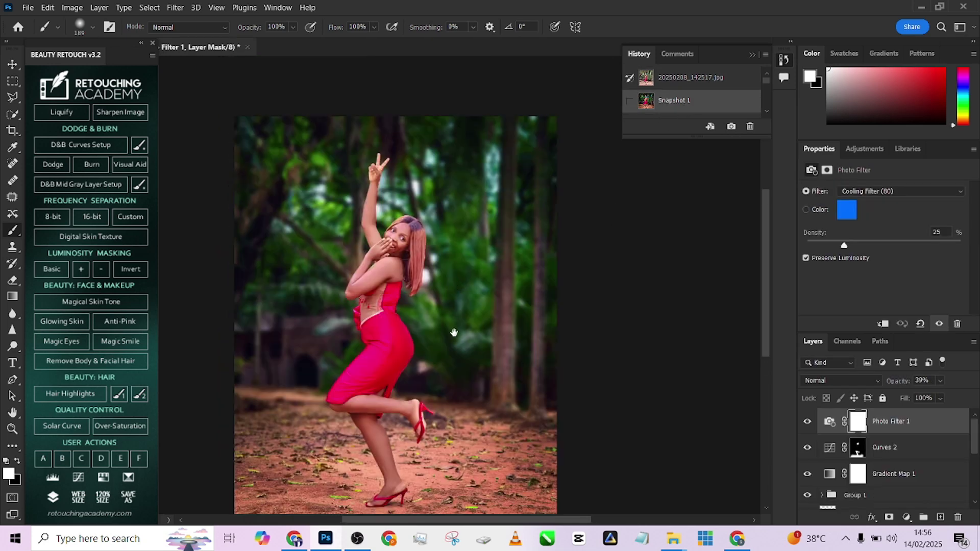
left_click_drag(455, 332, 459, 280)
left_click(692, 80)
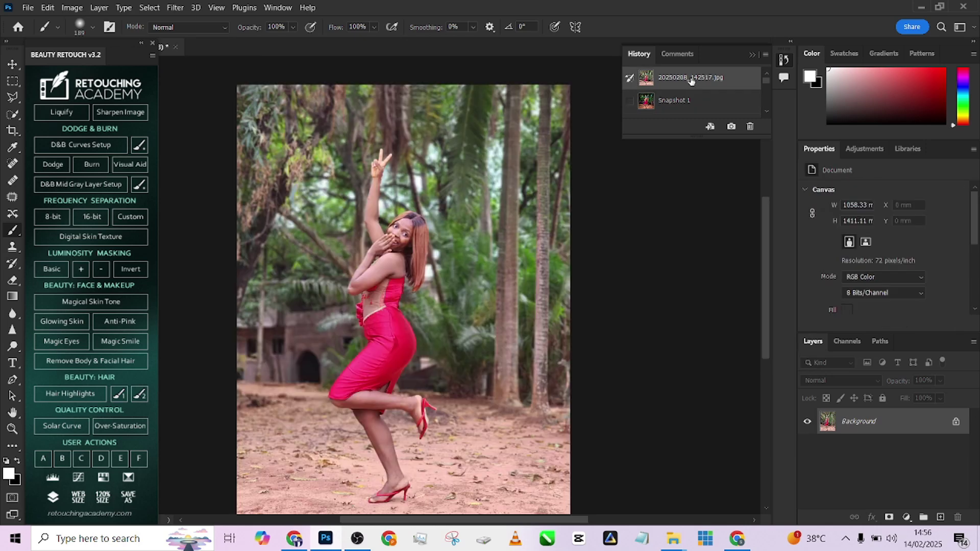
left_click(693, 101)
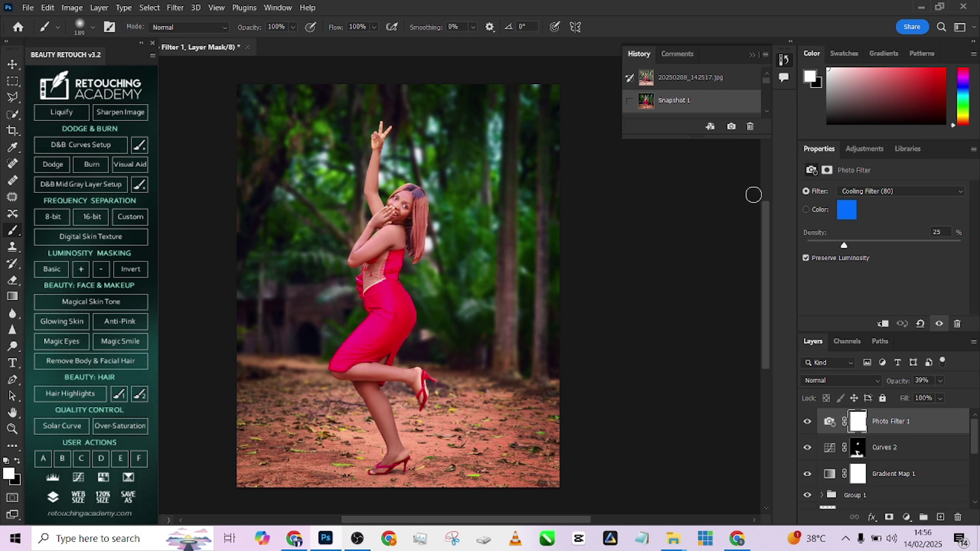
scroll(892, 477, "down", 5)
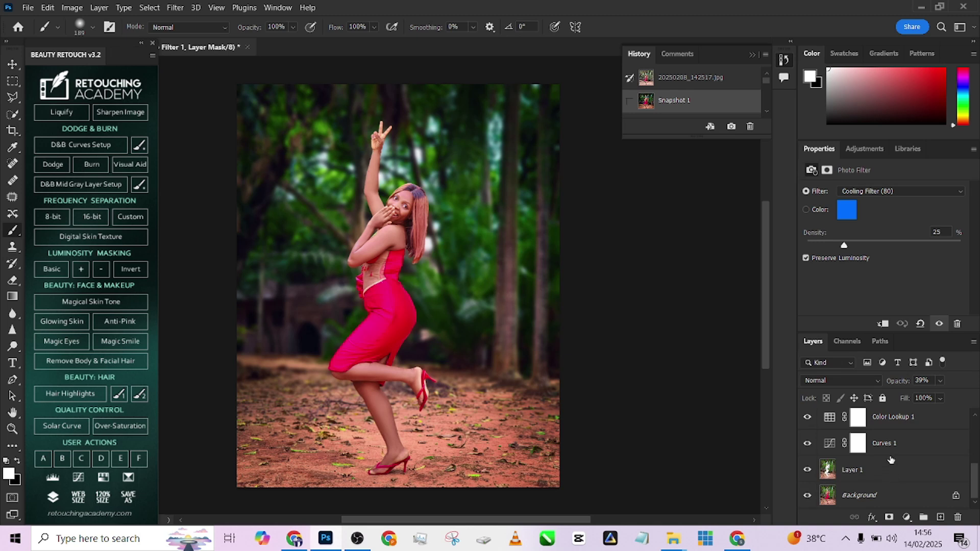
scroll(891, 460, "up", 5)
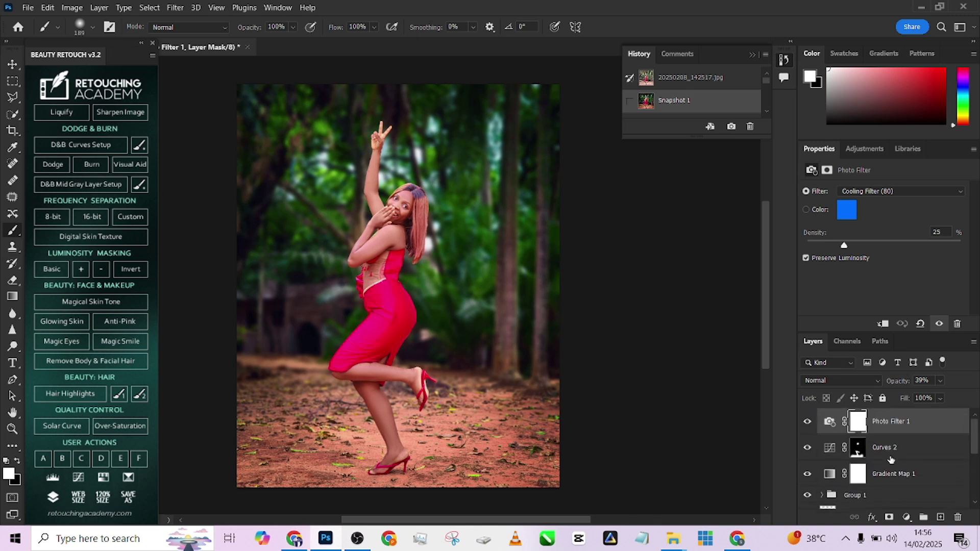